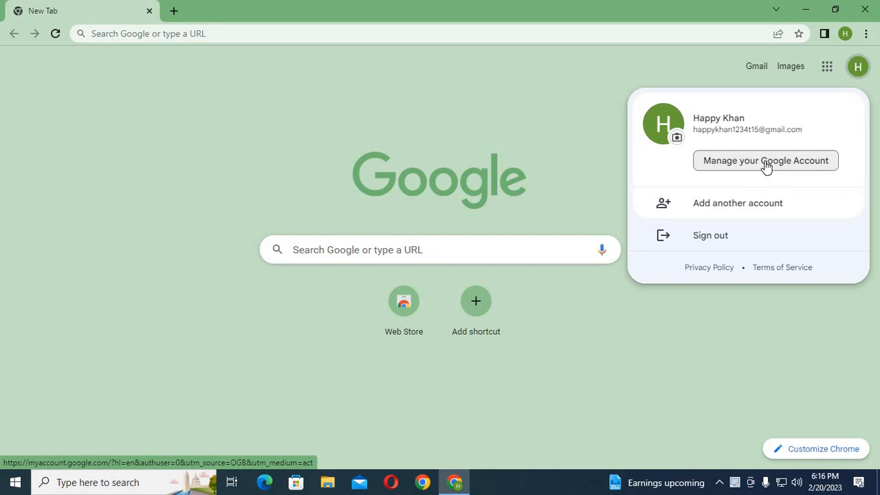
key("Escape")
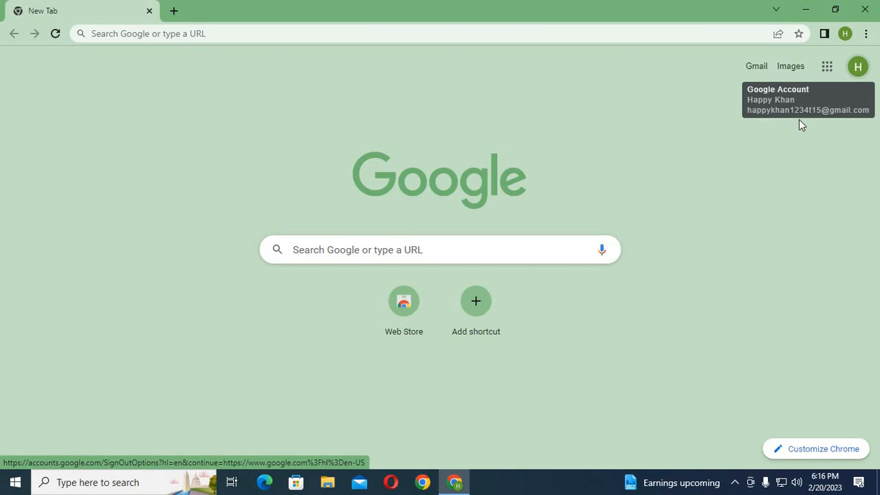
left_click(858, 67)
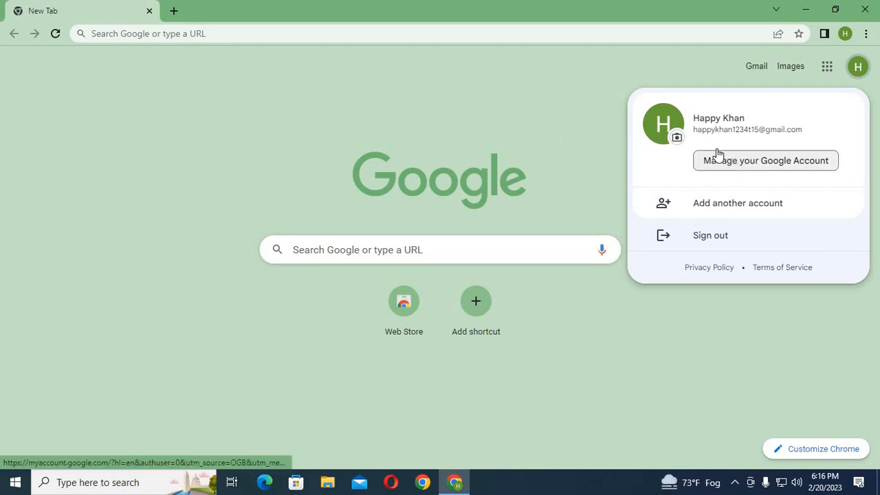
left_click(521, 240)
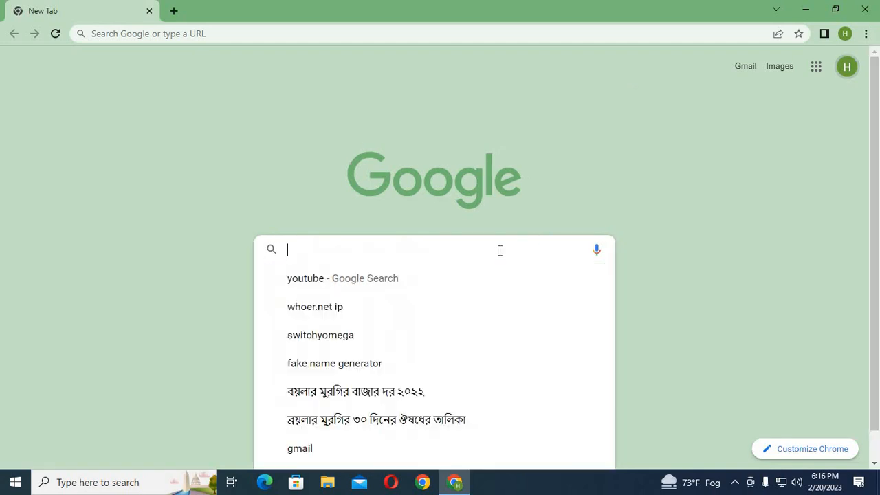
left_click(393, 252)
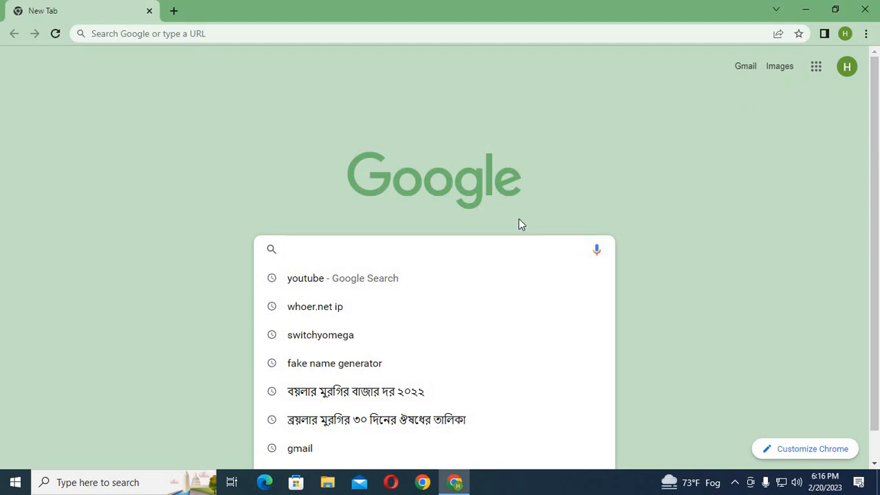
left_click(373, 162)
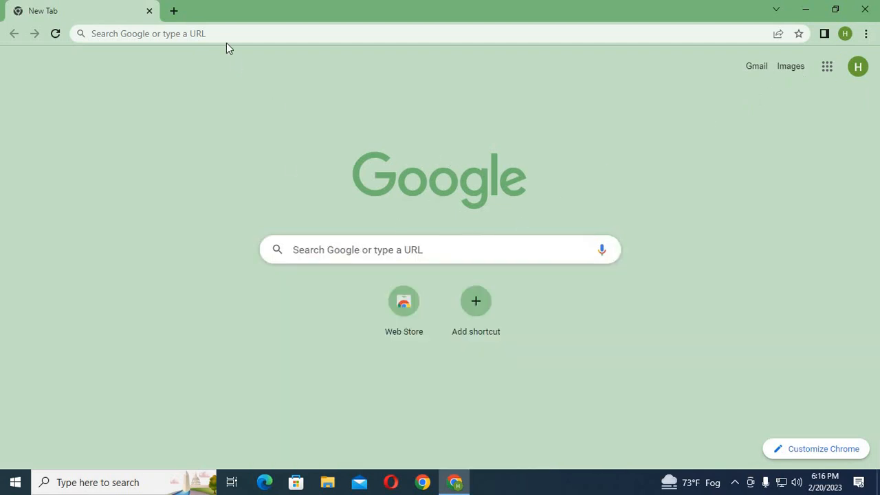
Search Google for youtube and open the YouTube website from the results
left_click(344, 253)
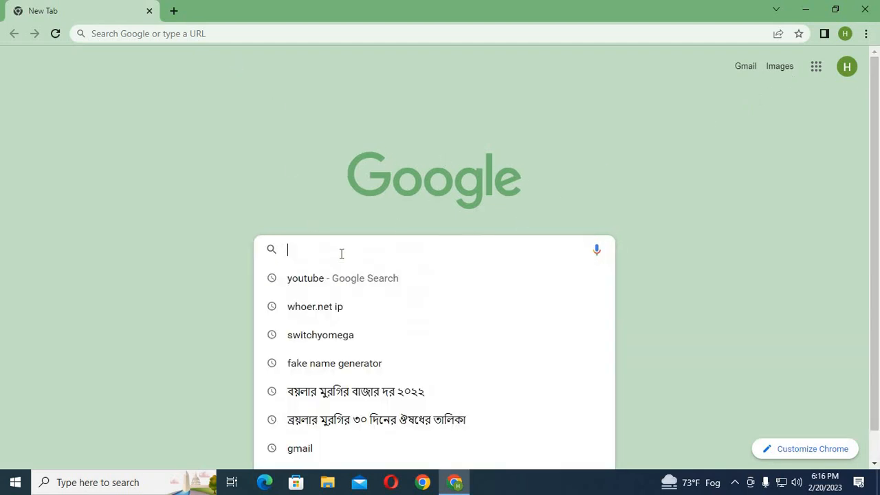
left_click(309, 279)
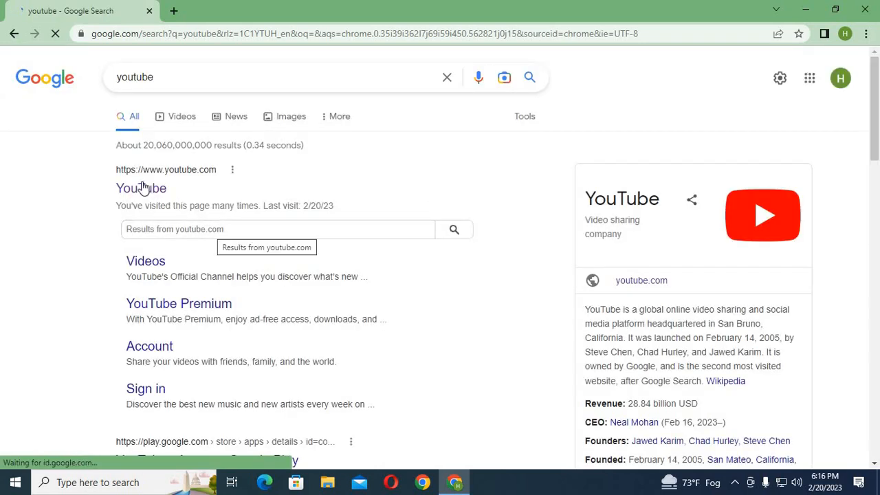
left_click(141, 185)
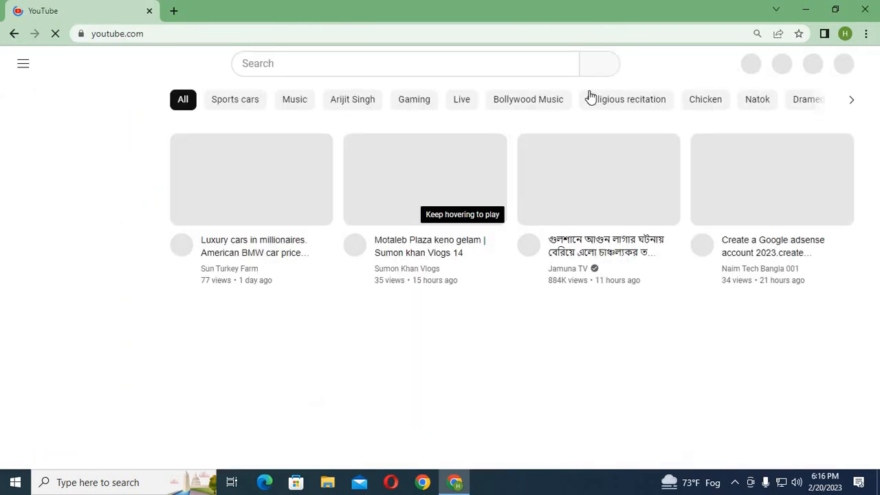
Start creating a YouTube channel and set the logo image from the Downloads folder as its profile picture
left_click(842, 66)
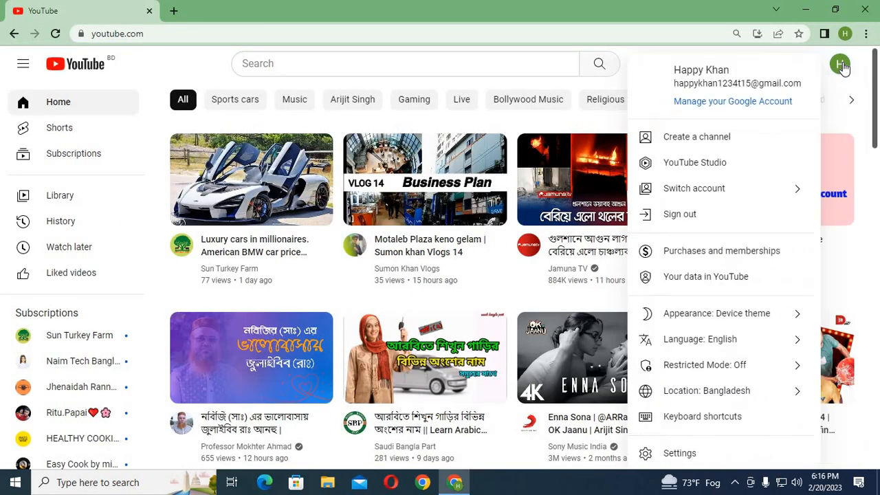
left_click(707, 136)
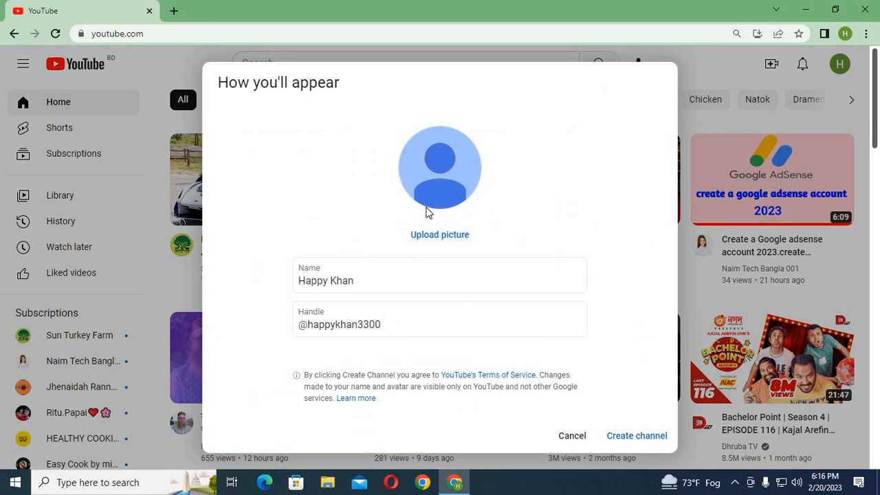
left_click(447, 236)
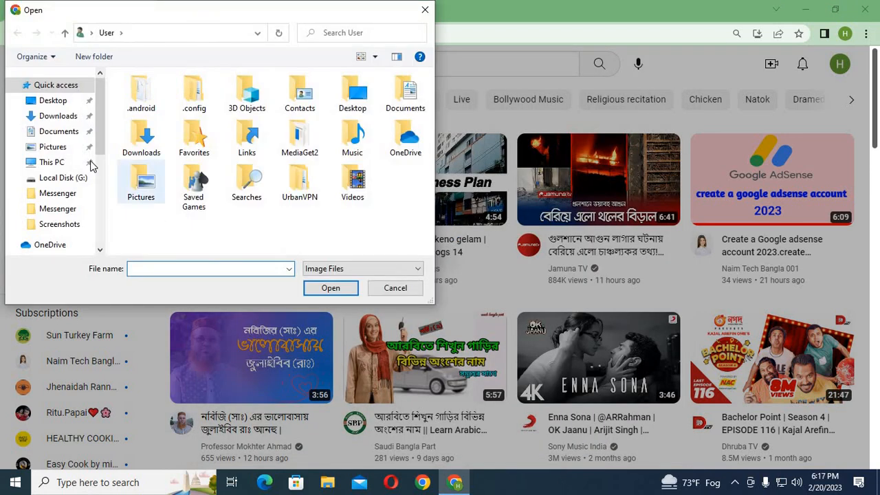
left_click(147, 152)
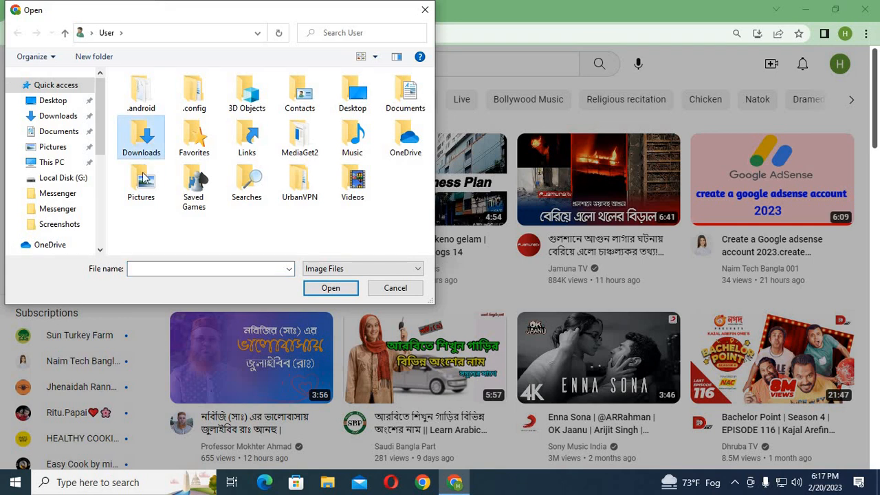
left_click(61, 116)
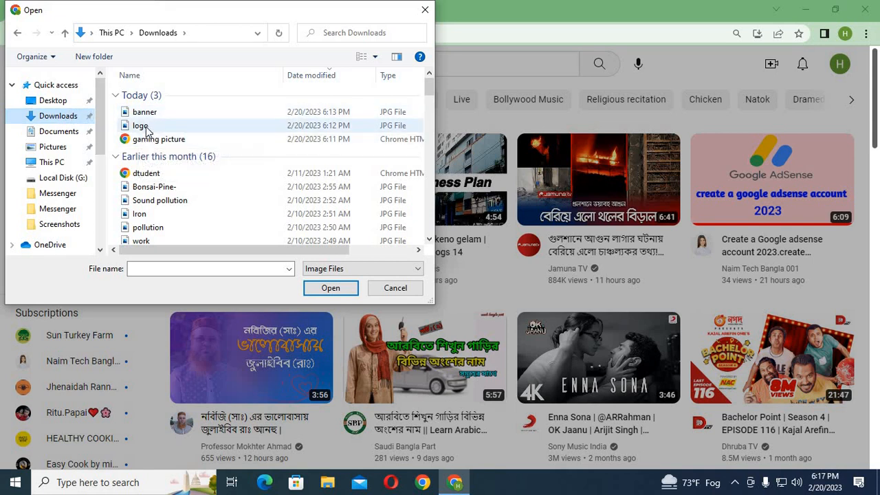
left_click(144, 126)
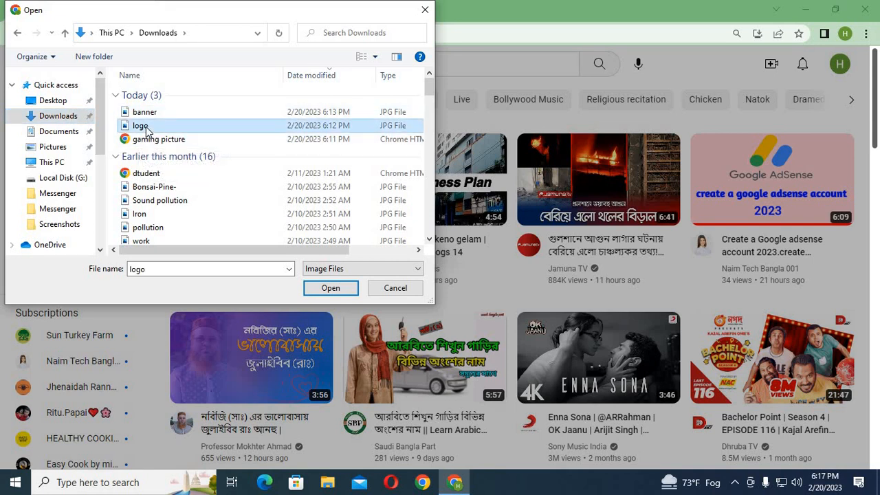
left_click(332, 289)
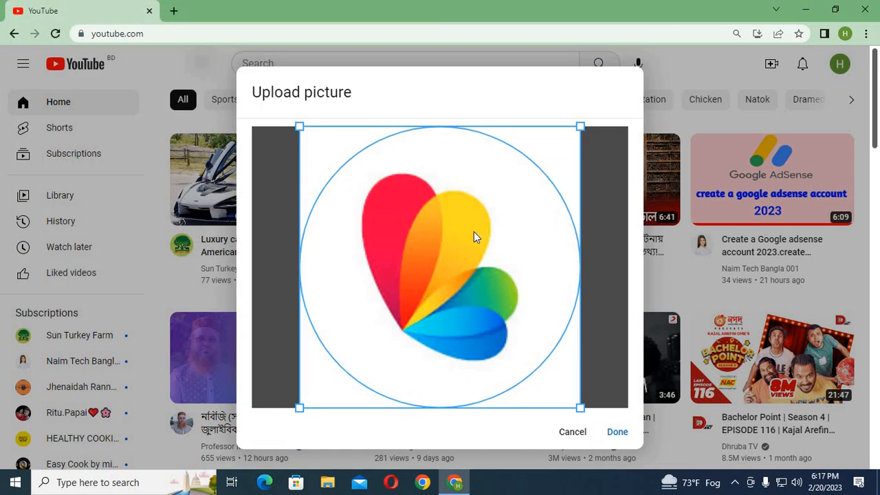
left_click(619, 433)
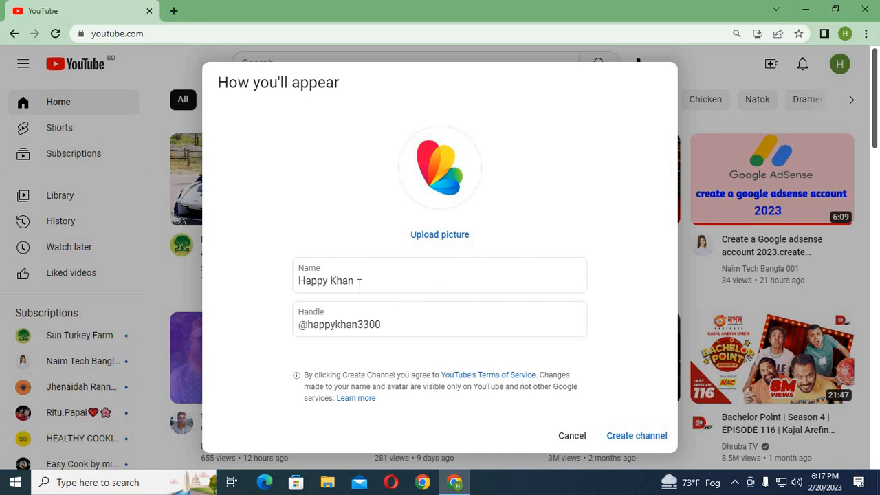
Create the channel with the suggested name and handle, and view its About page before returning to its Home page
left_click(613, 434)
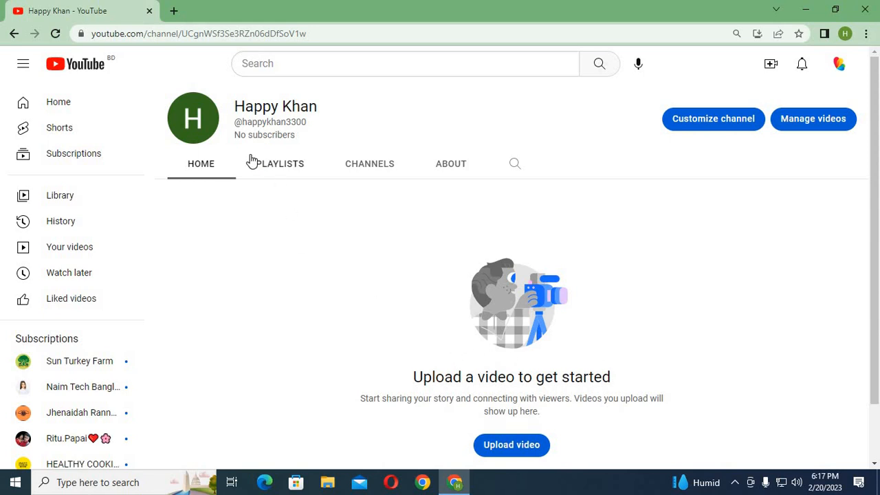
left_click(454, 168)
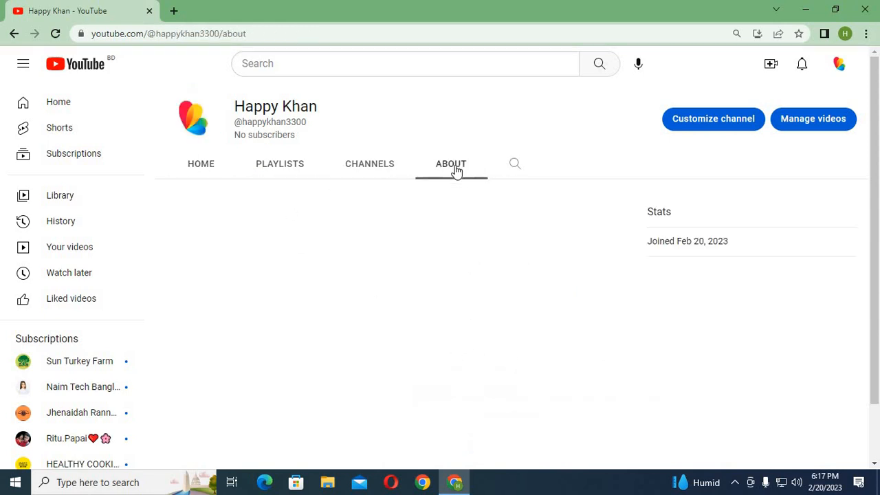
left_click(199, 168)
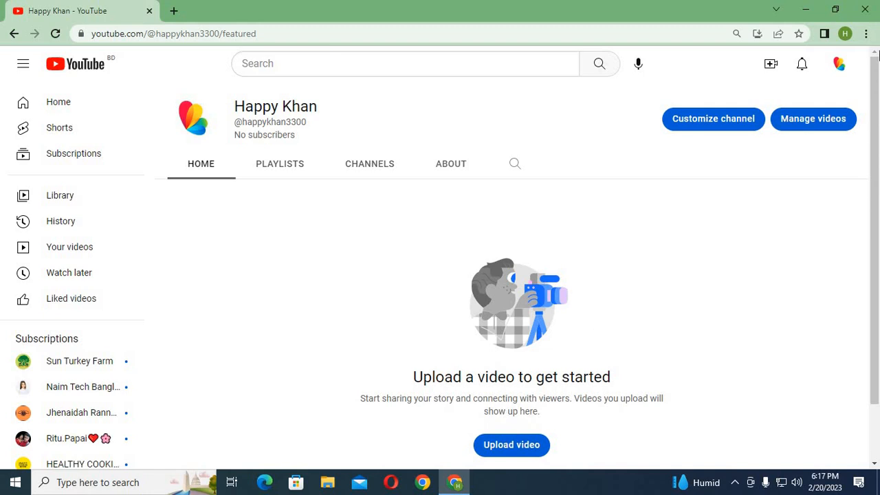
Open the Google Account management page for the current profile and dismiss the secure passwords suggestion
left_click(845, 34)
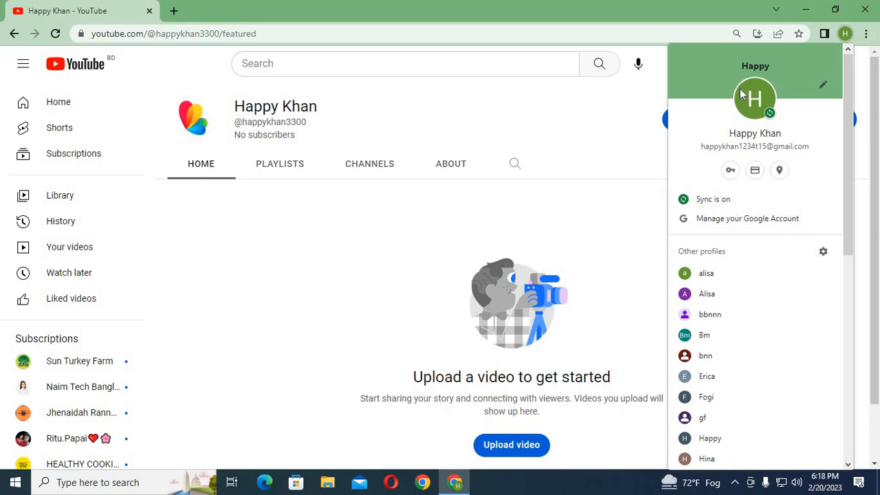
left_click(746, 218)
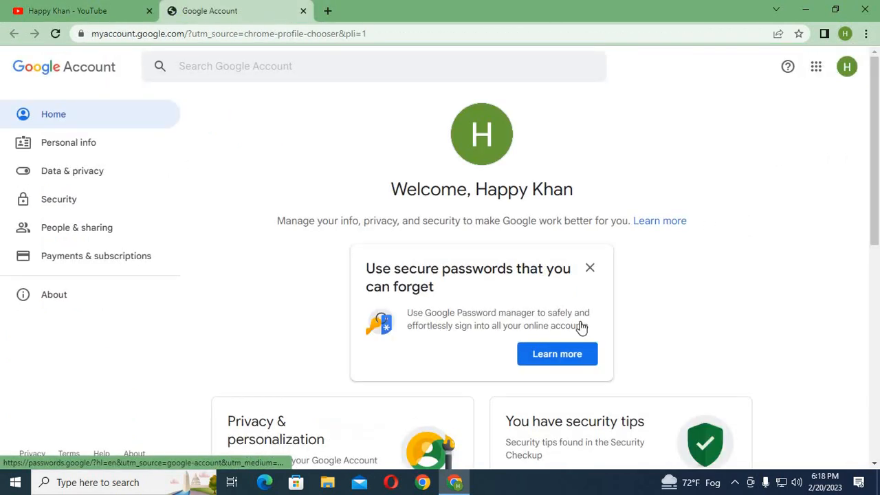
left_click(591, 271)
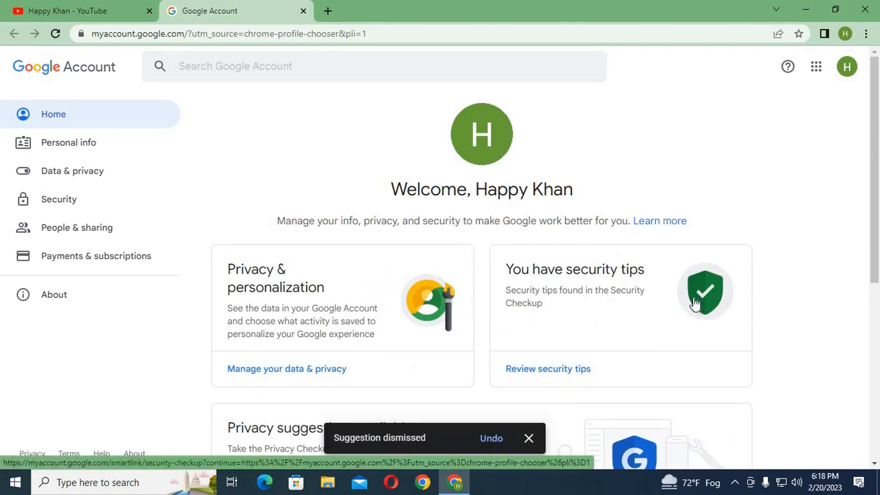
Review the account's Data & privacy page, including history settings, ad settings, and info shared with others
left_click(73, 172)
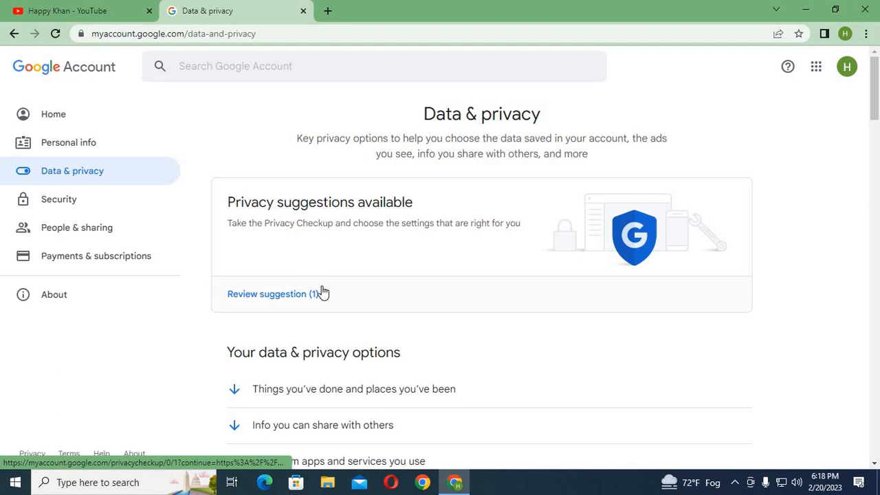
scroll(324, 294, "down", 10)
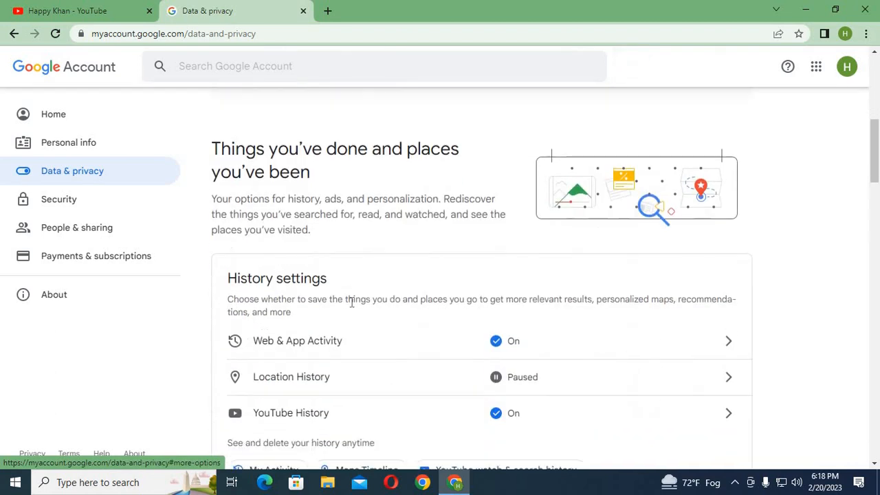
scroll(492, 349, "down", 3)
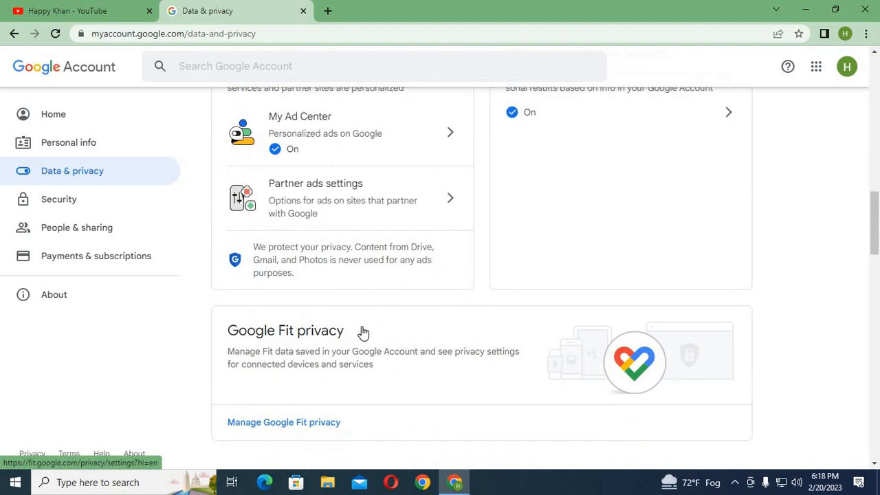
scroll(365, 332, "down", 3)
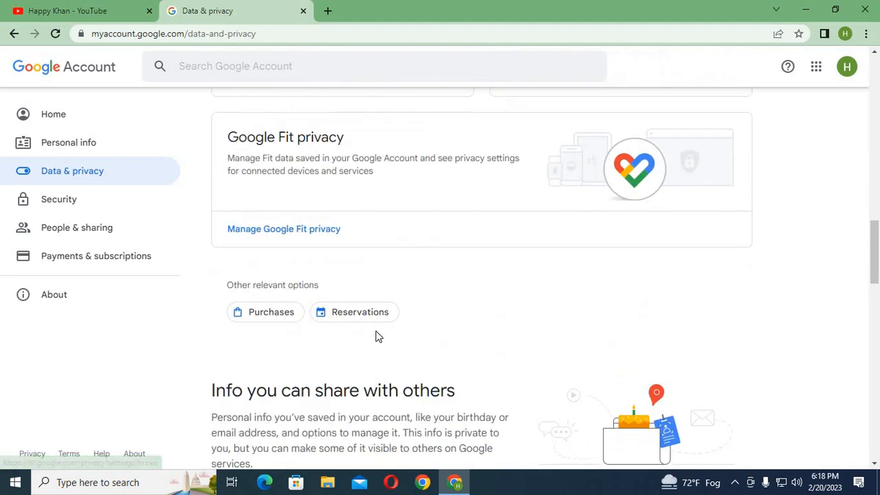
scroll(377, 336, "down", 2)
scroll(382, 339, "down", 2)
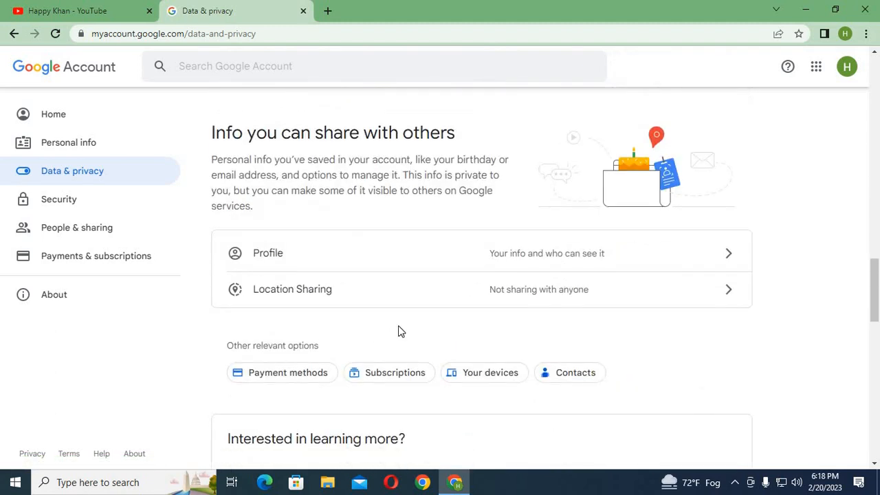
scroll(401, 332, "down", 3)
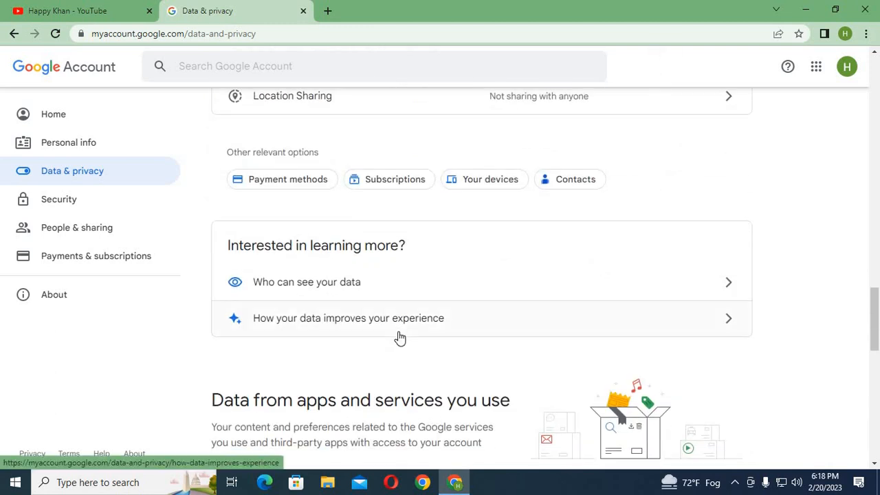
scroll(399, 334, "down", 3)
scroll(400, 337, "up", 3)
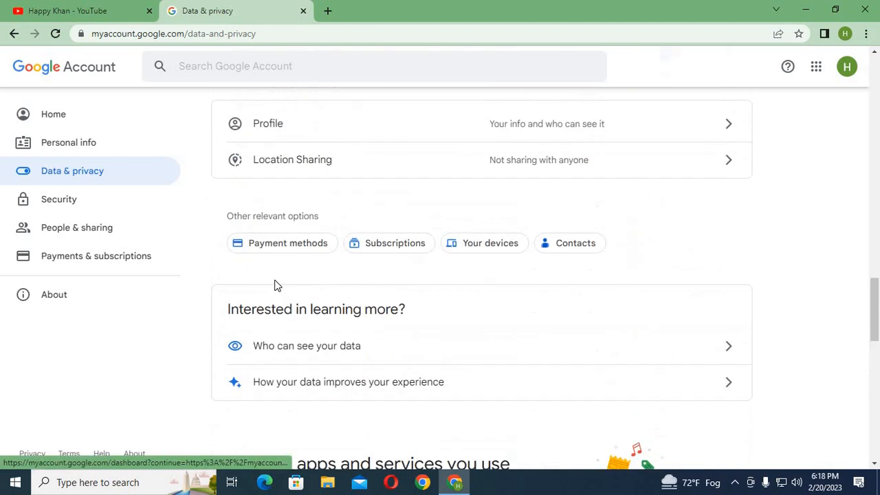
Open 2-Step Verification in the account's Security settings, view how its setup begins, and return to the introduction page
left_click(59, 200)
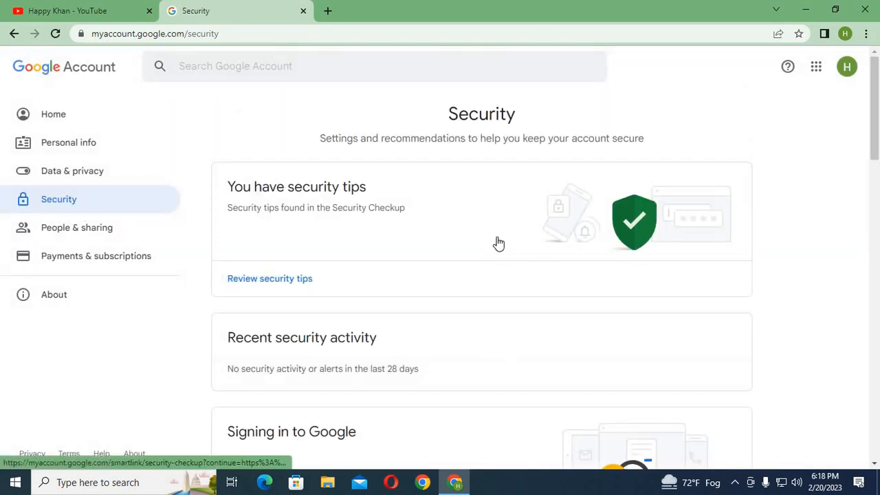
scroll(499, 261, "down", 3)
scroll(414, 357, "down", 1)
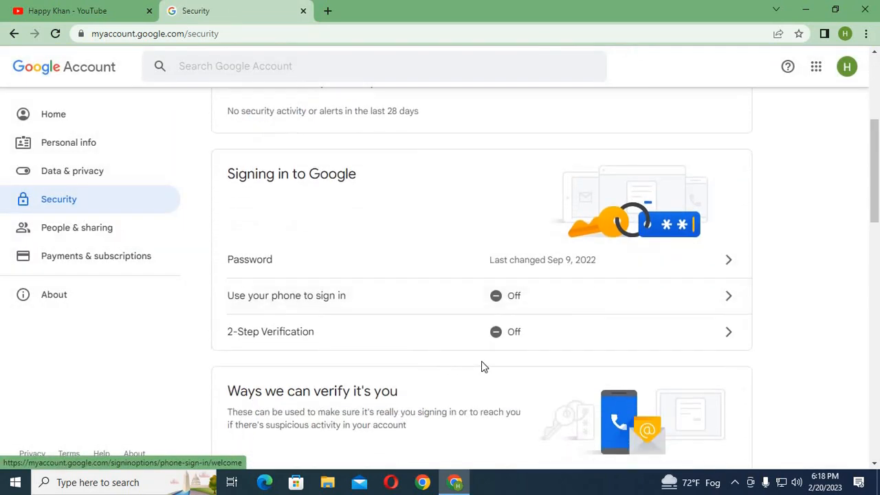
left_click(508, 333)
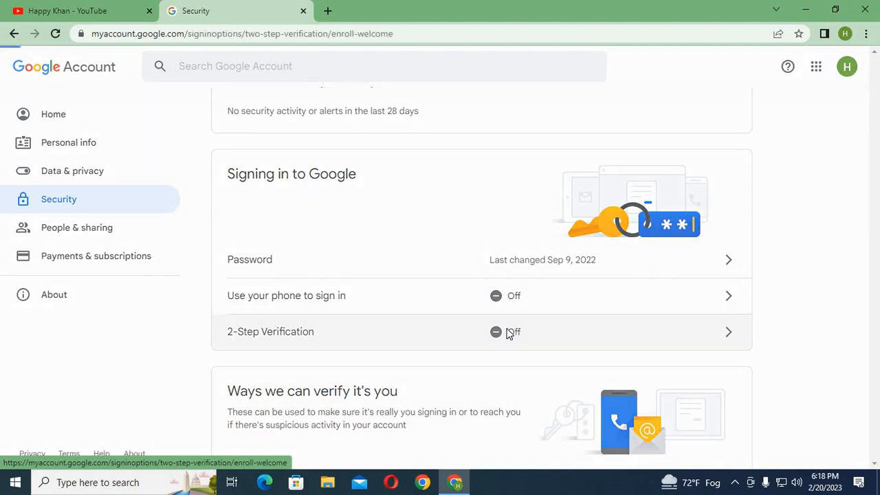
scroll(364, 311, "down", 3)
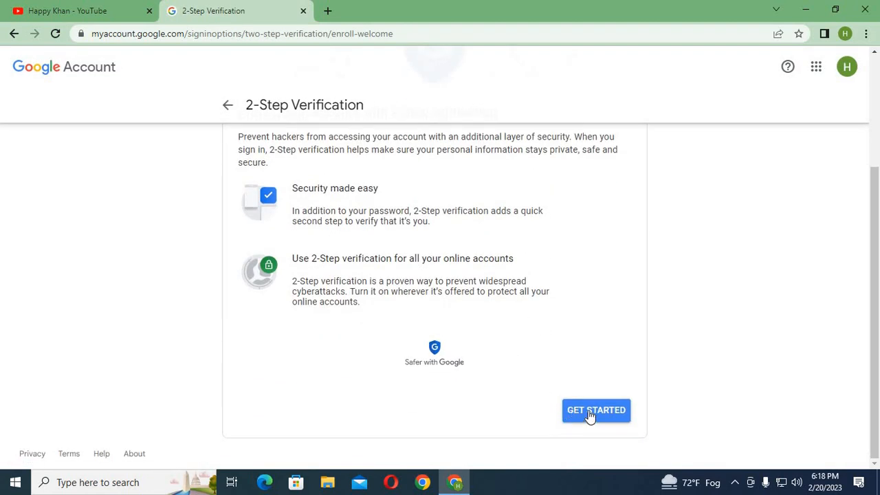
left_click(587, 412)
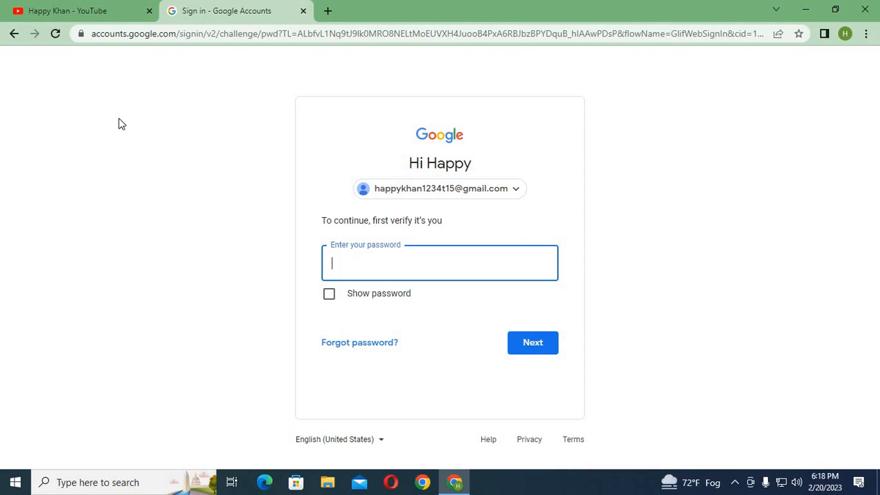
left_click(14, 34)
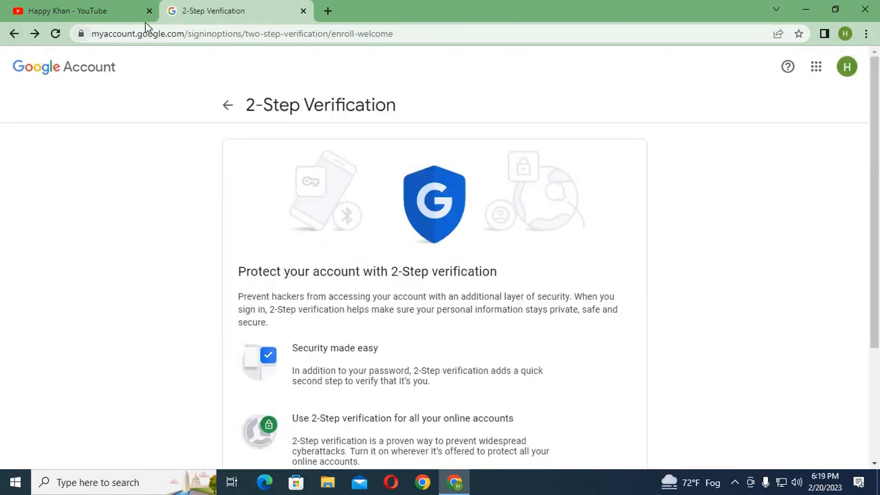
Leave 2-Step Verification and review the account's Personal info page, from basic and contact info to profiles, password, and web preferences
left_click(14, 35)
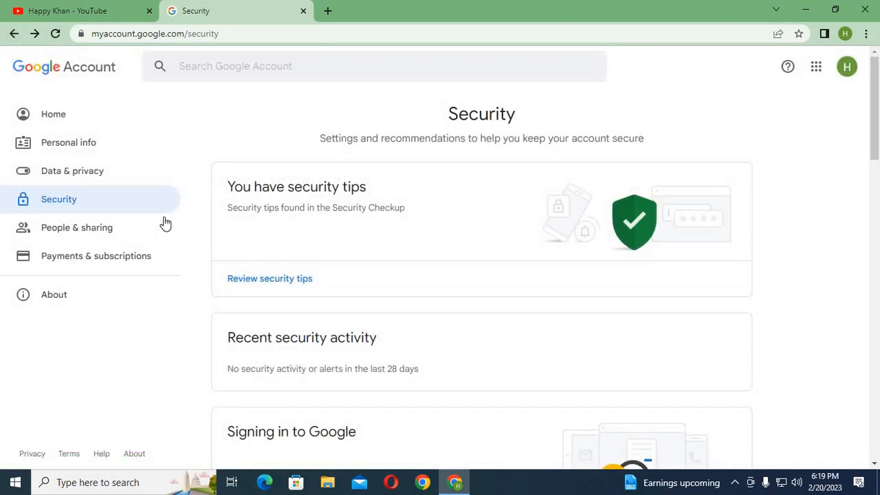
left_click(72, 144)
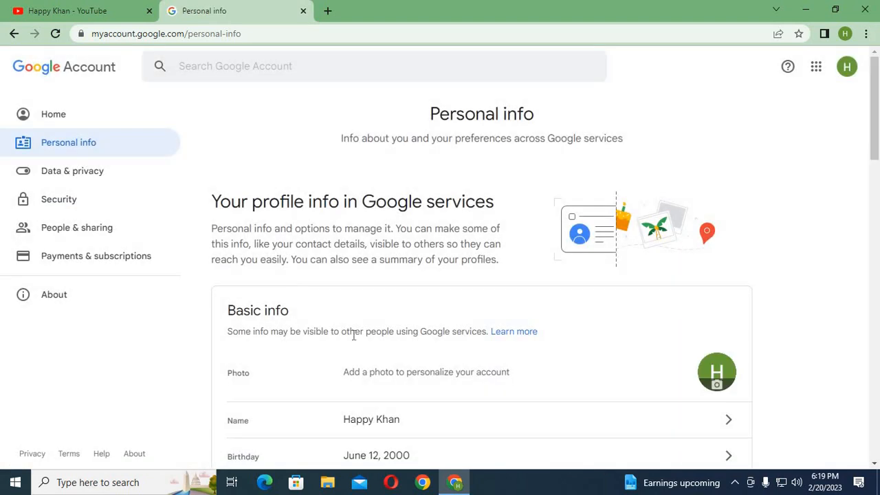
scroll(353, 335, "down", 3)
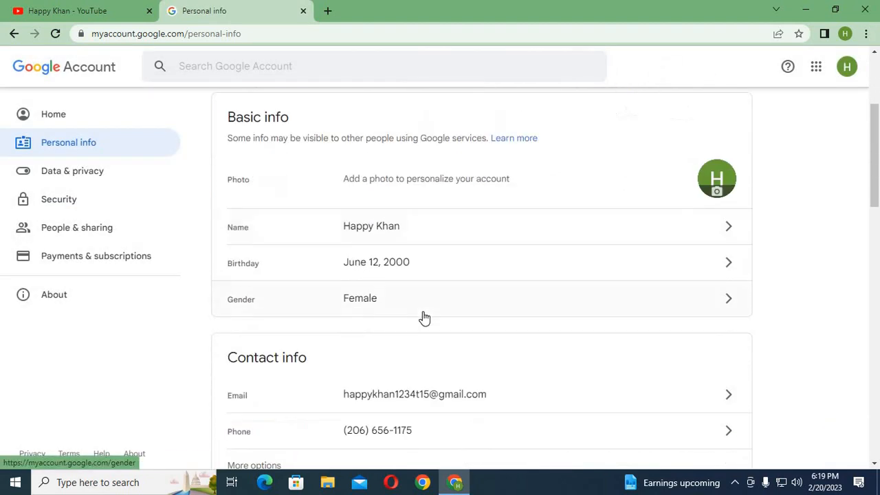
scroll(425, 316, "down", 1)
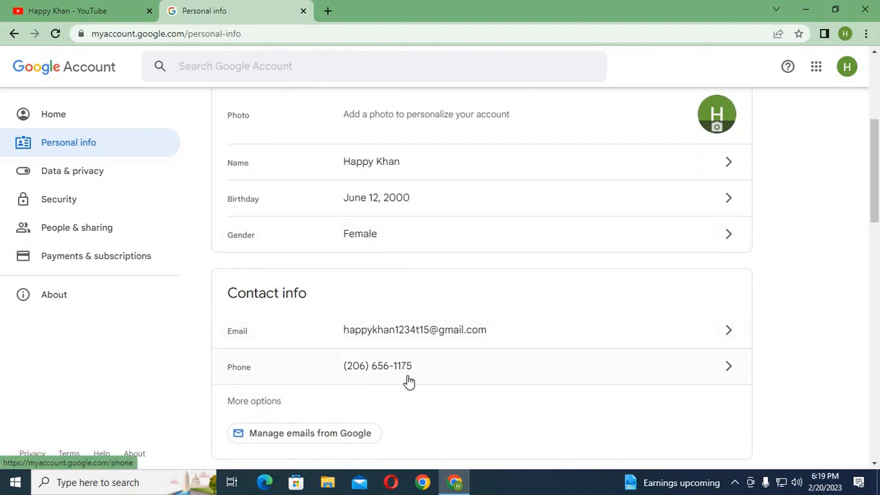
scroll(409, 382, "down", 3)
scroll(406, 365, "down", 3)
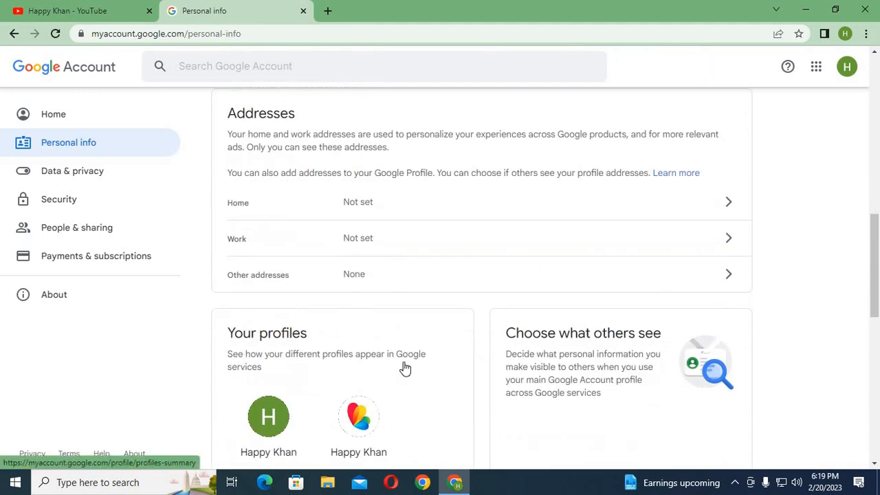
scroll(404, 368, "down", 3)
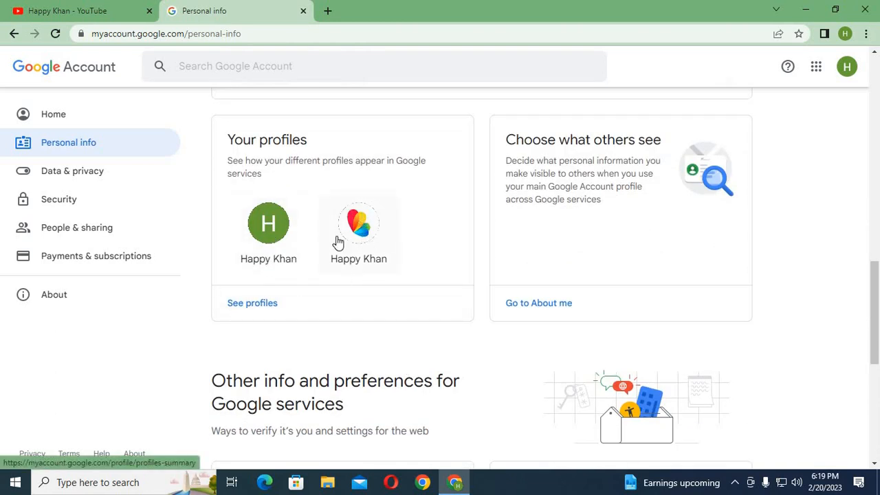
scroll(426, 319, "down", 3)
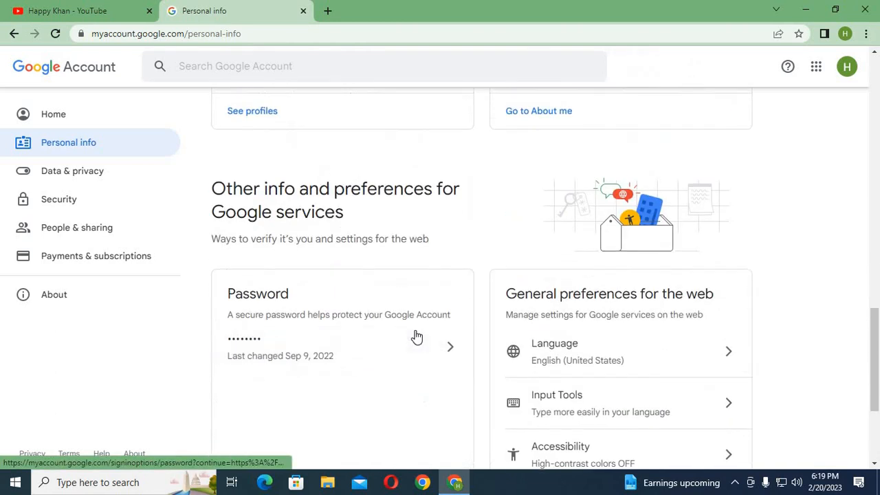
scroll(415, 342, "down", 3)
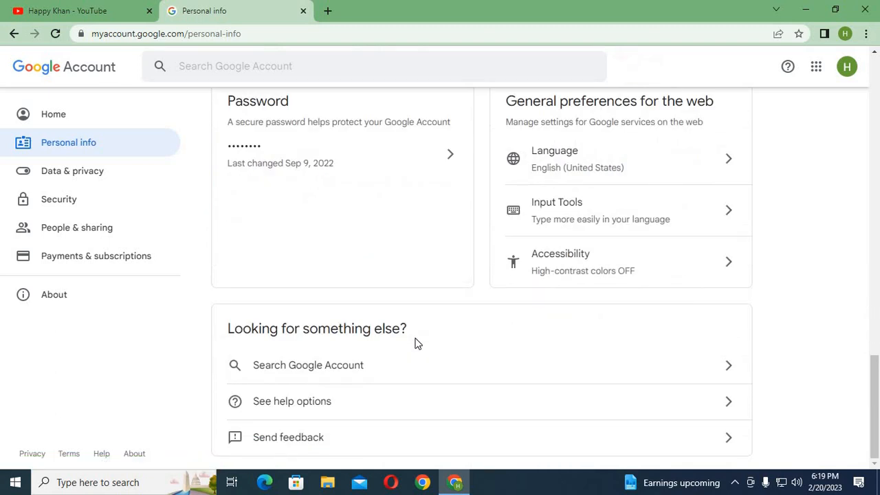
scroll(415, 342, "up", 15)
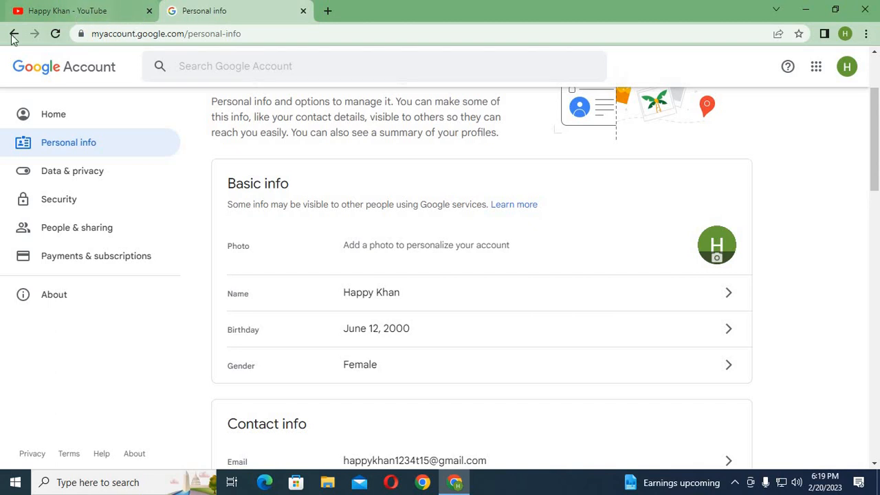
Open Channel customization from the YouTube channel page, close the Google Account page, and dismiss the Studio welcome message and feature tips
left_click(59, 12)
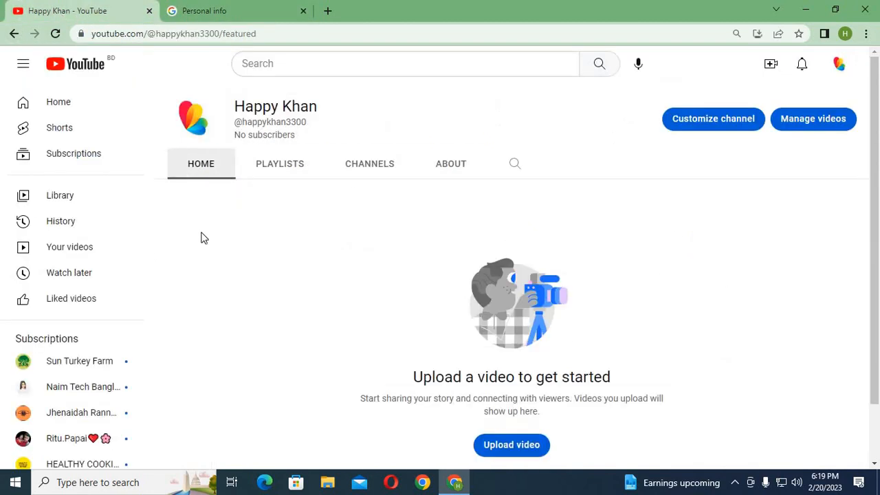
left_click(712, 119)
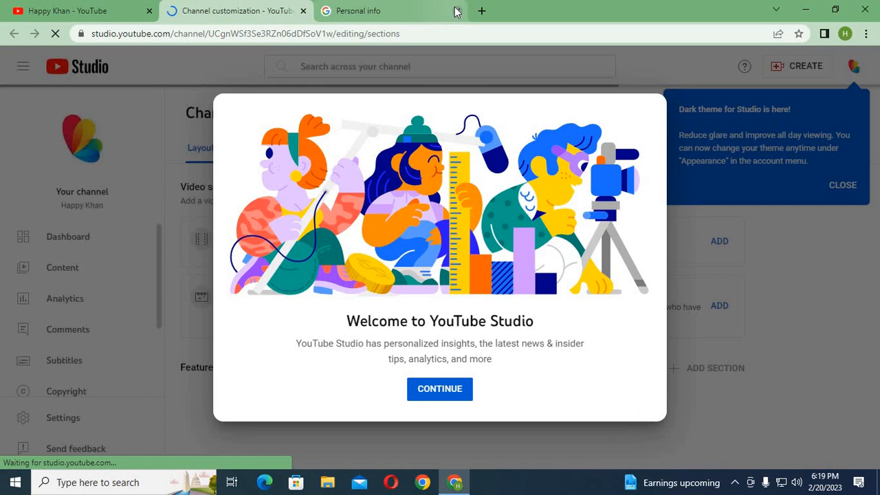
left_click(455, 11)
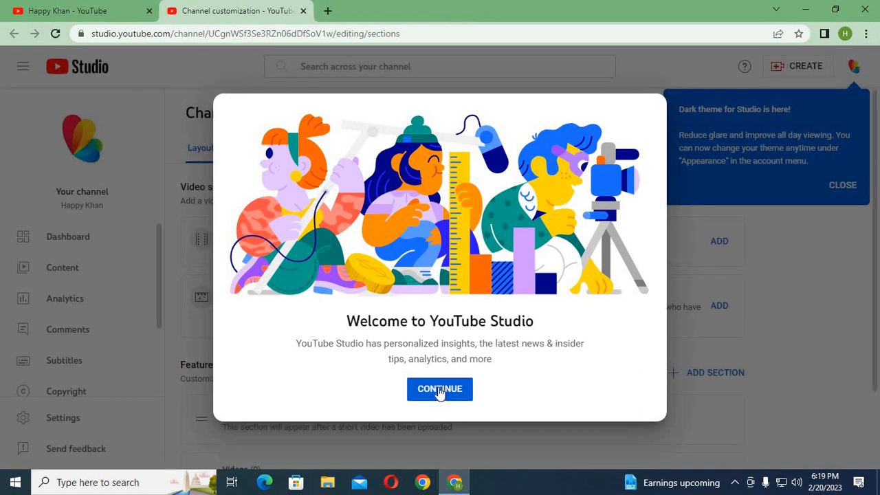
left_click(440, 389)
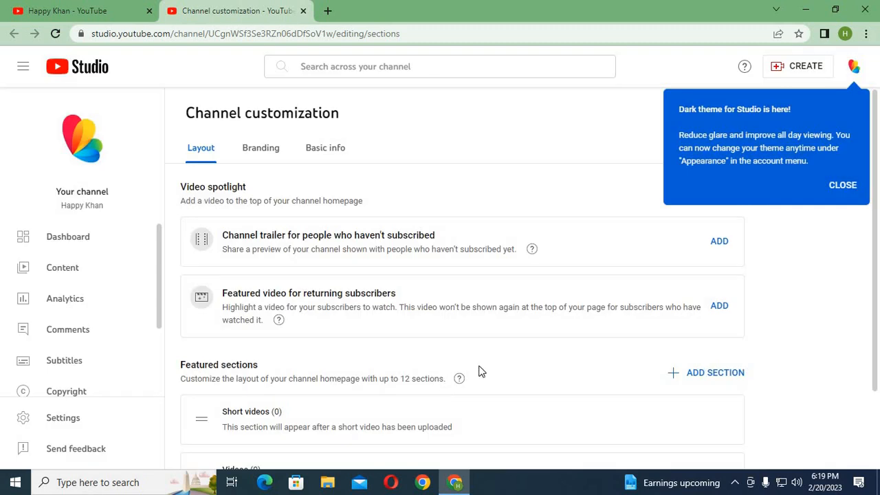
left_click(843, 186)
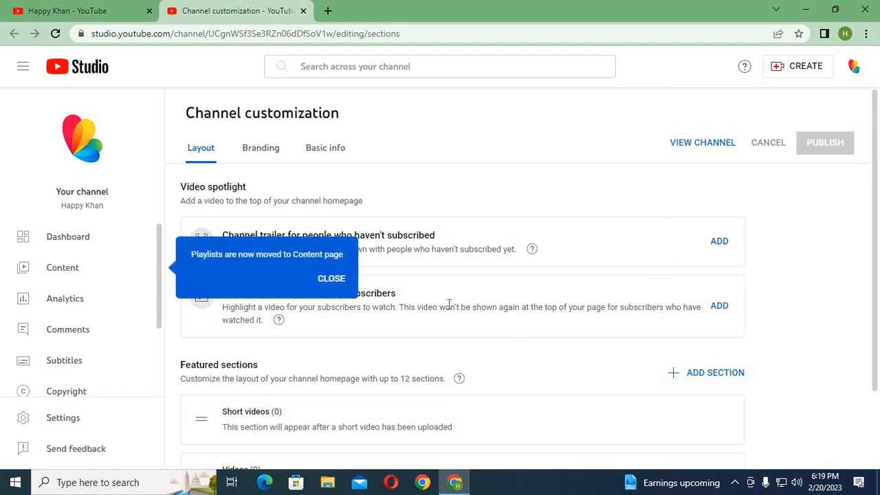
left_click(331, 279)
View the video choosers for the channel trailer and the returning-subscribers featured video in the Layout settings, closing each without a selection
scroll(434, 358, "down", 2)
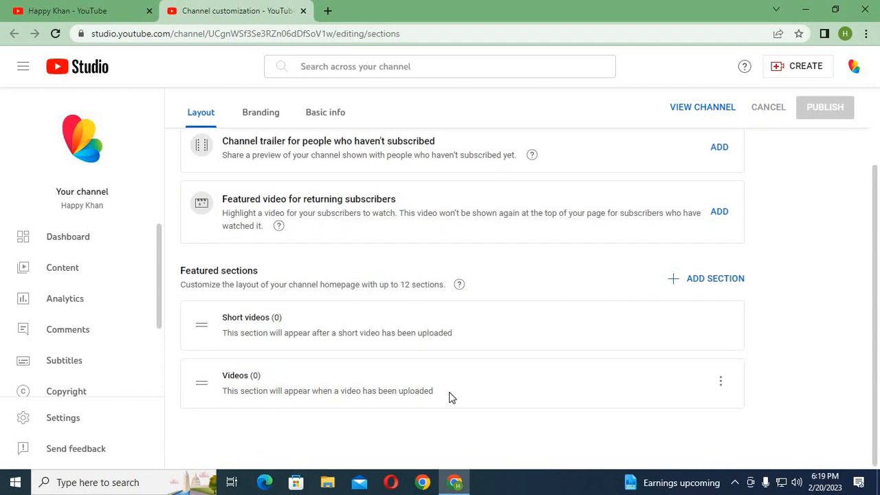
scroll(449, 394, "up", 2)
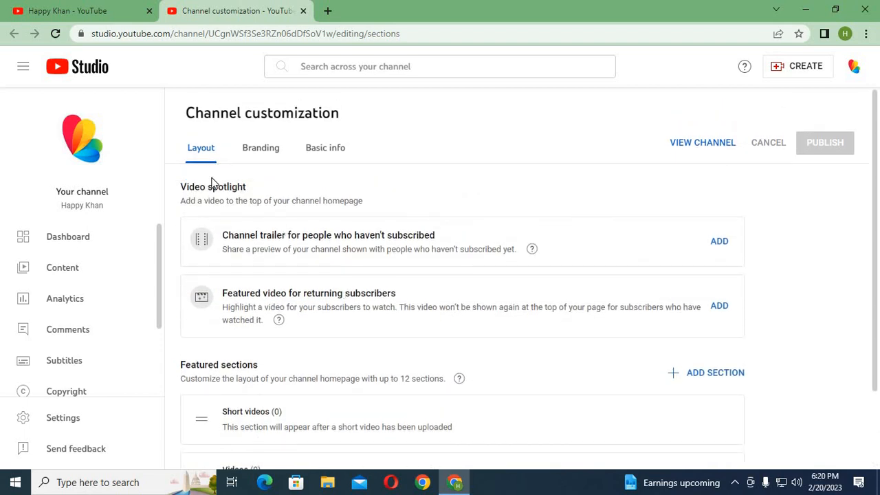
left_click(720, 243)
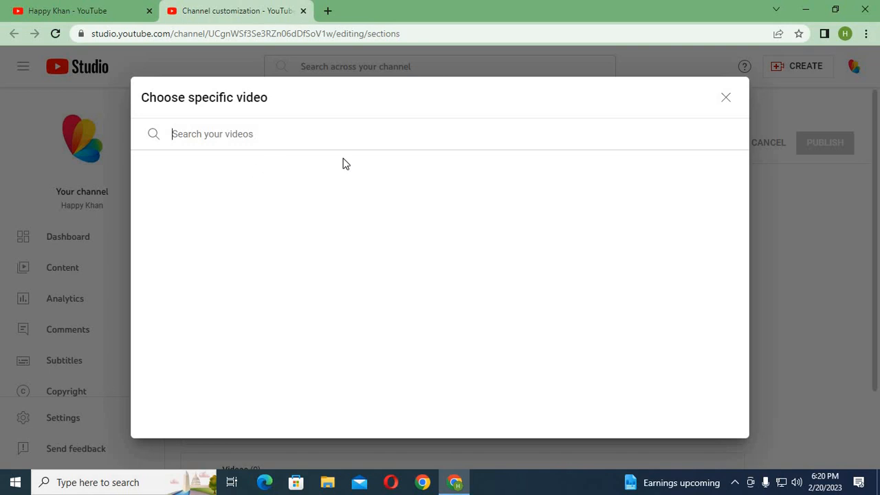
left_click(726, 99)
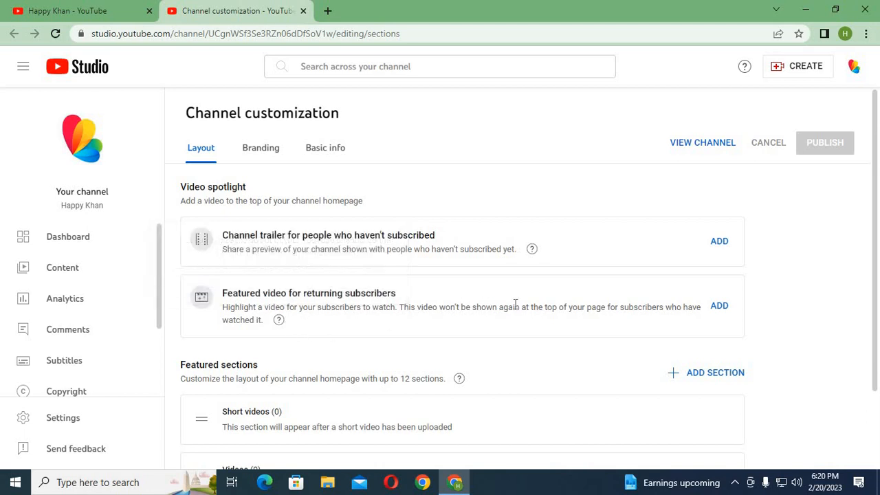
left_click(719, 307)
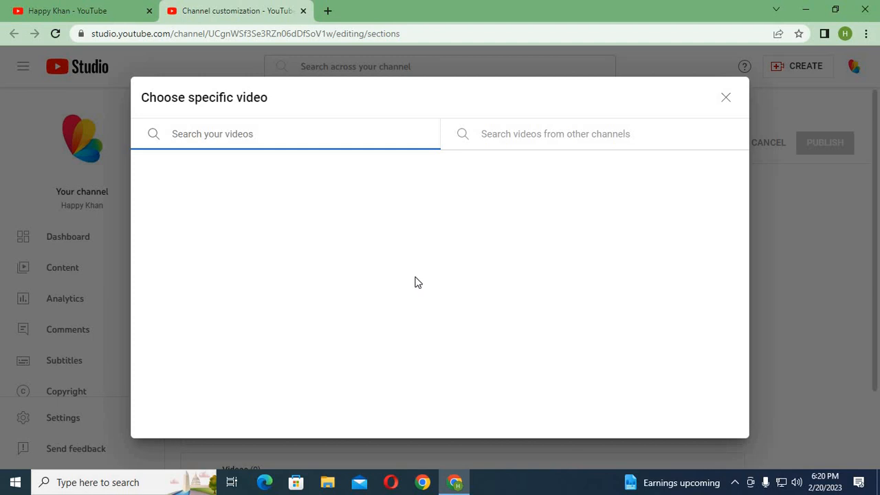
left_click(726, 97)
Examine the Featured sections and the section types that can be added to the channel homepage, without adding one
scroll(605, 347, "down", 1)
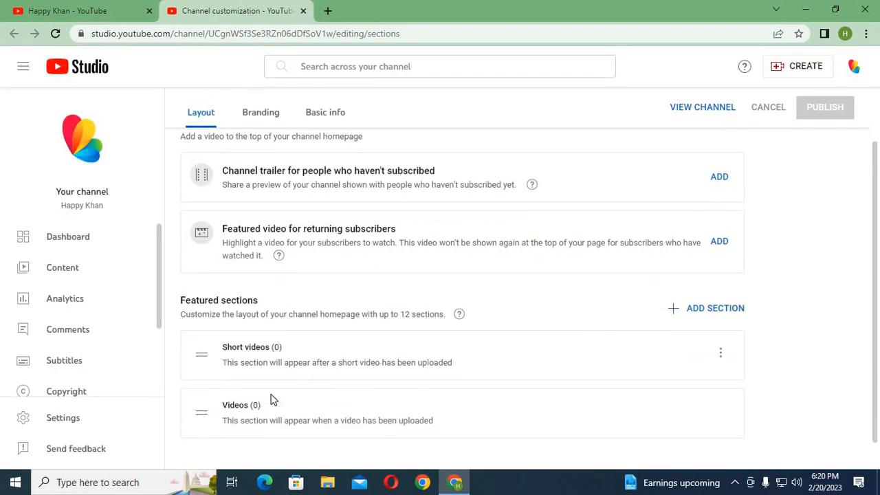
scroll(306, 380, "down", 1)
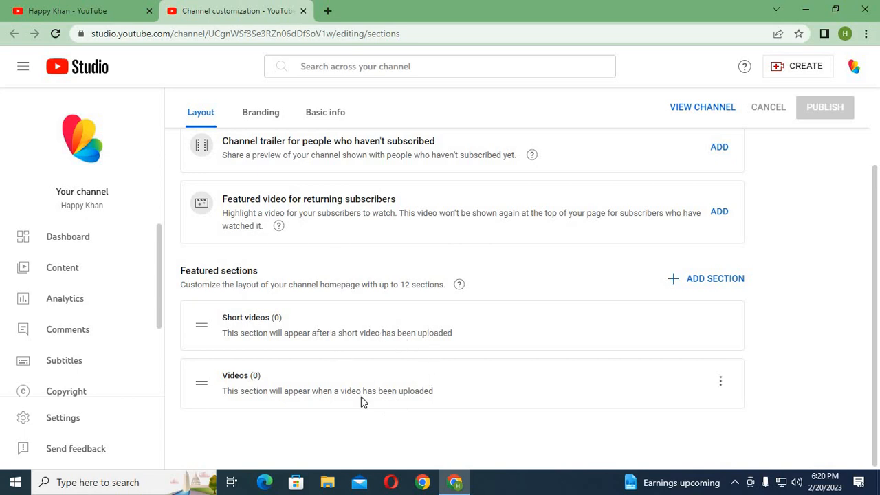
left_click(704, 285)
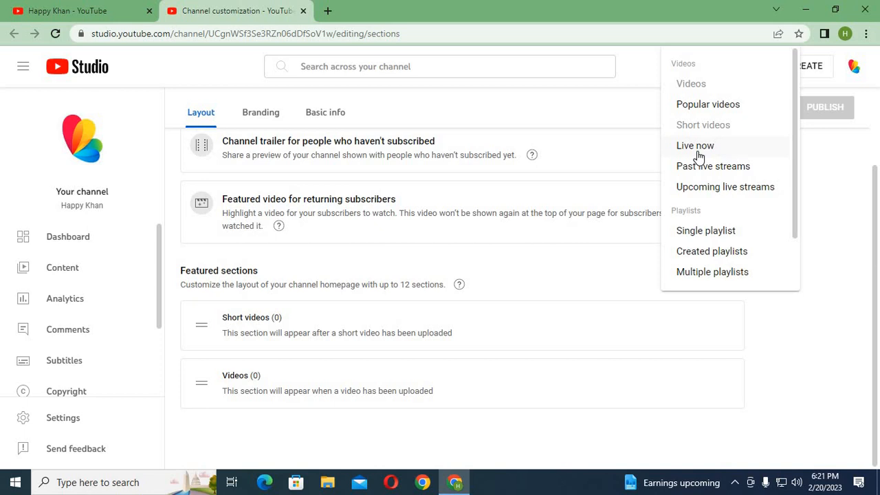
left_click(652, 169)
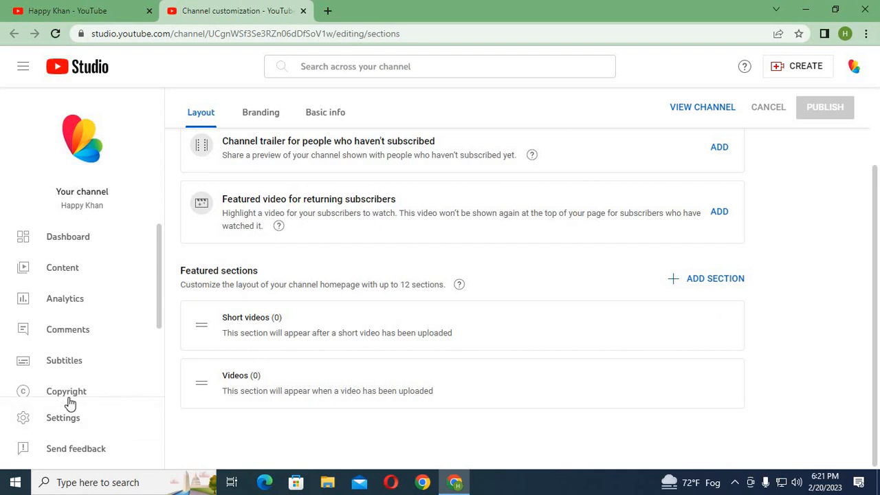
Upload the "banner" JPG from Downloads as the channel's banner image in the Branding settings, accepting the default crop
left_click(269, 116)
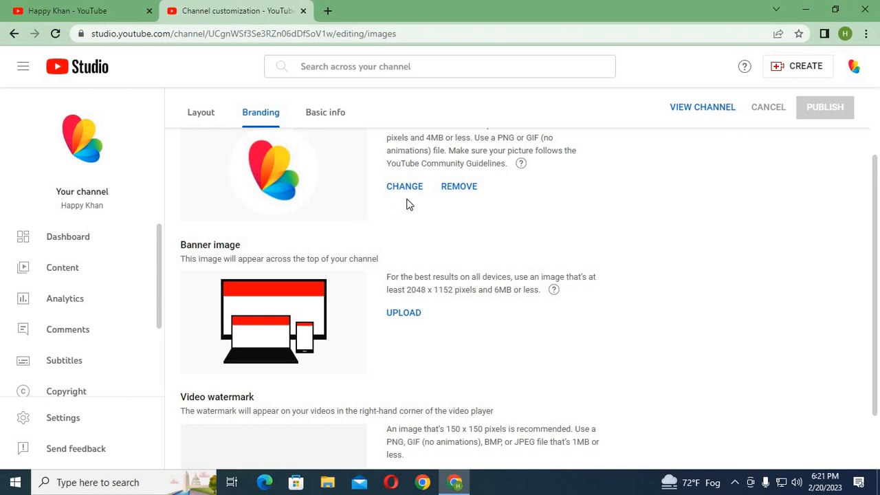
scroll(309, 206, "down", 1)
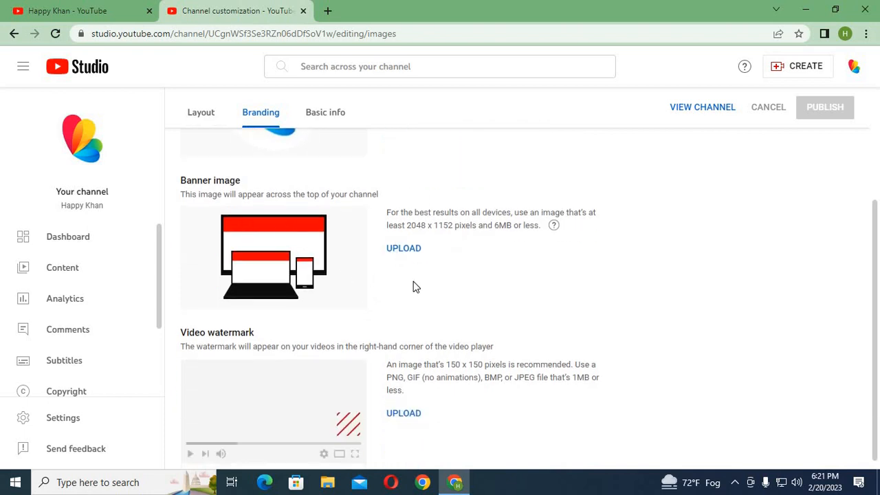
left_click(404, 248)
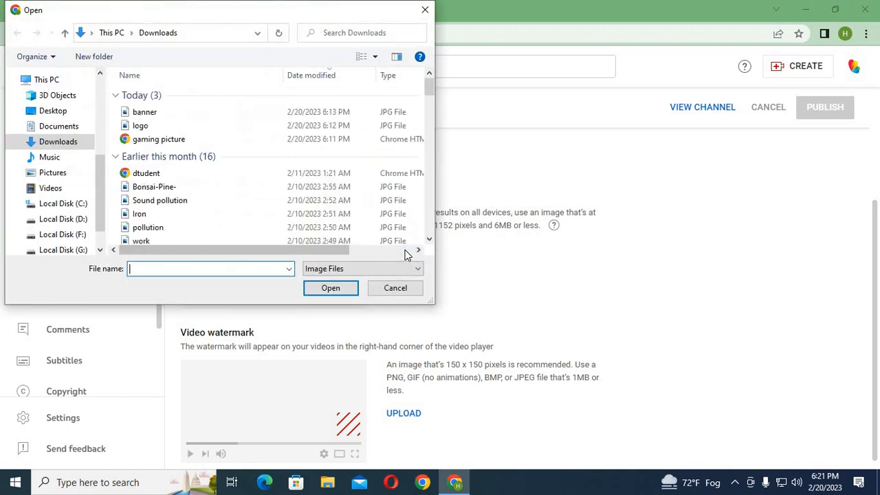
left_click(155, 115)
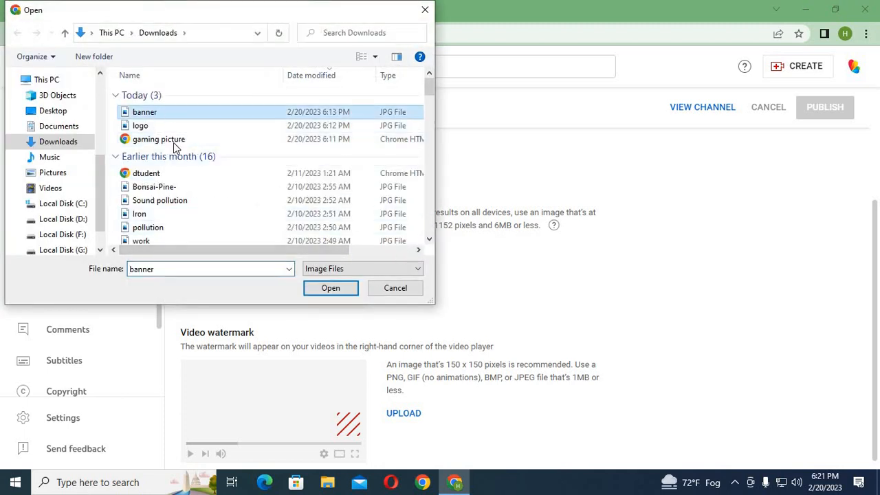
left_click(332, 288)
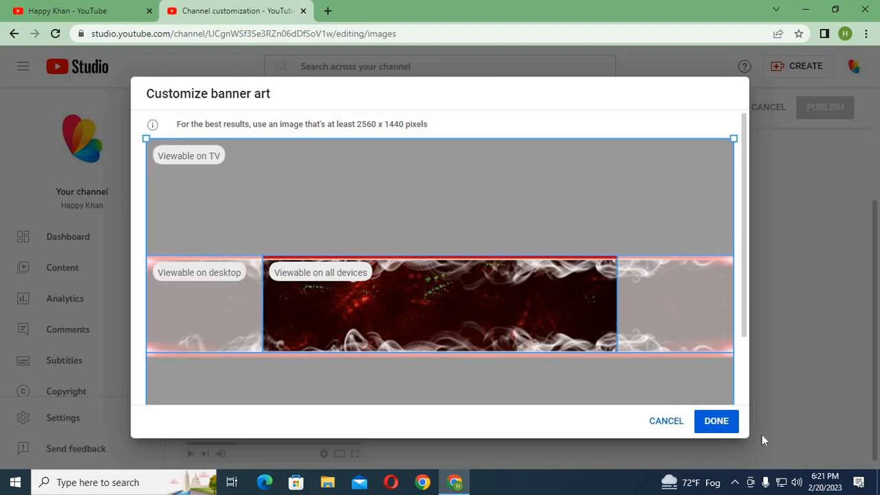
left_click(718, 424)
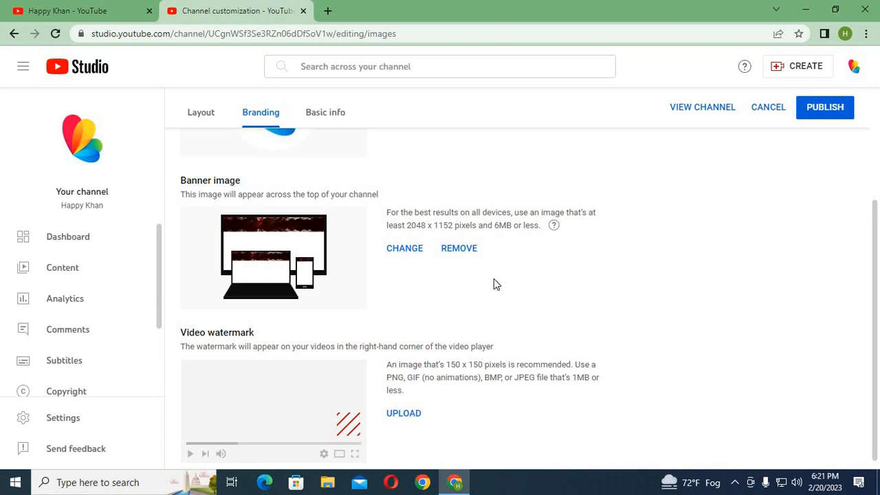
Upload the "gaming picture" file from Downloads as the channel's video watermark, accepting the default crop
scroll(489, 294, "down", 1)
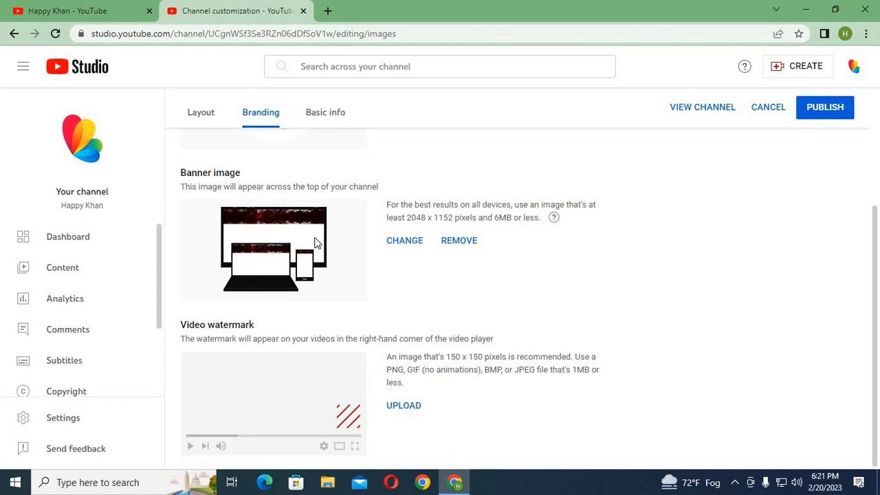
scroll(317, 246, "up", 3)
scroll(319, 246, "down", 2)
scroll(320, 262, "up", 1)
scroll(319, 262, "down", 1)
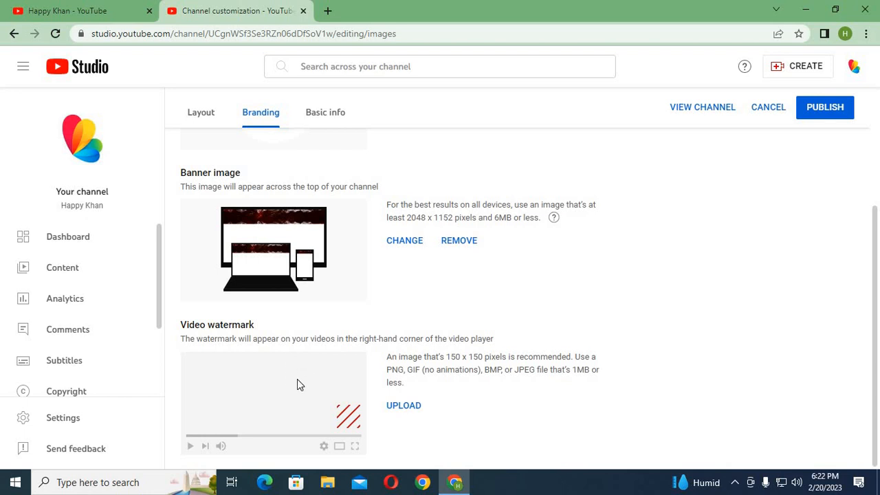
left_click(404, 411)
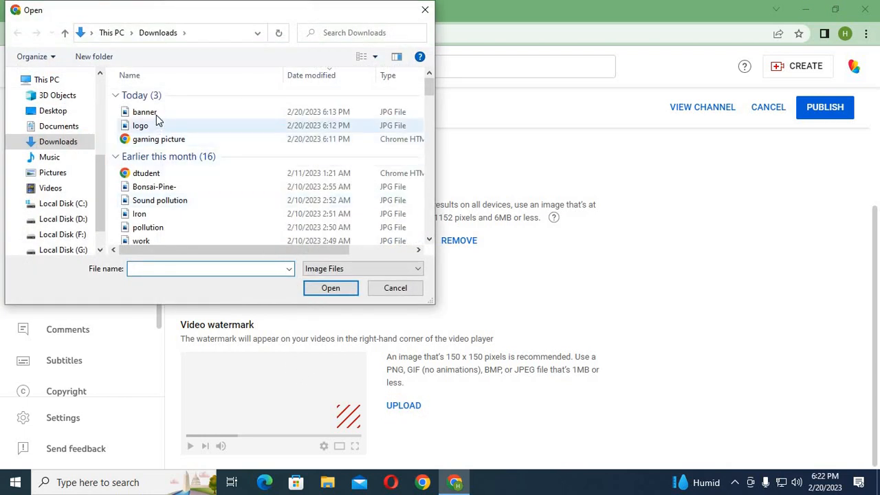
left_click(165, 139)
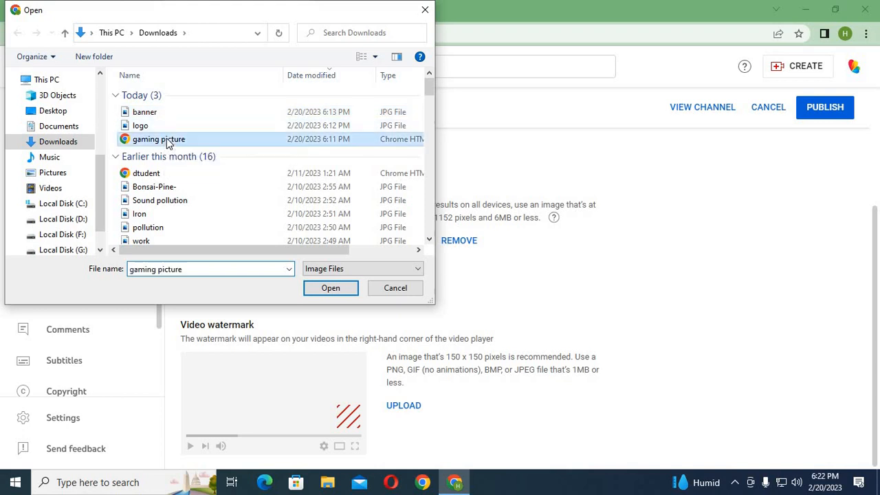
left_click(330, 289)
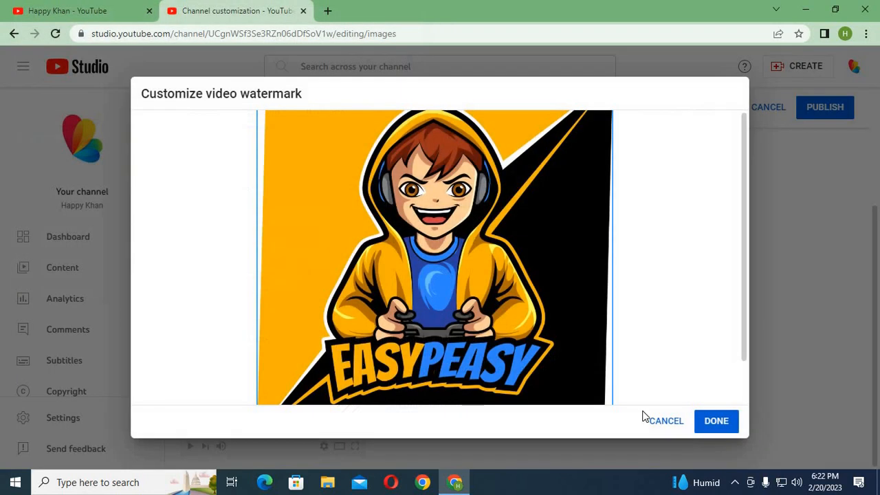
left_click(715, 422)
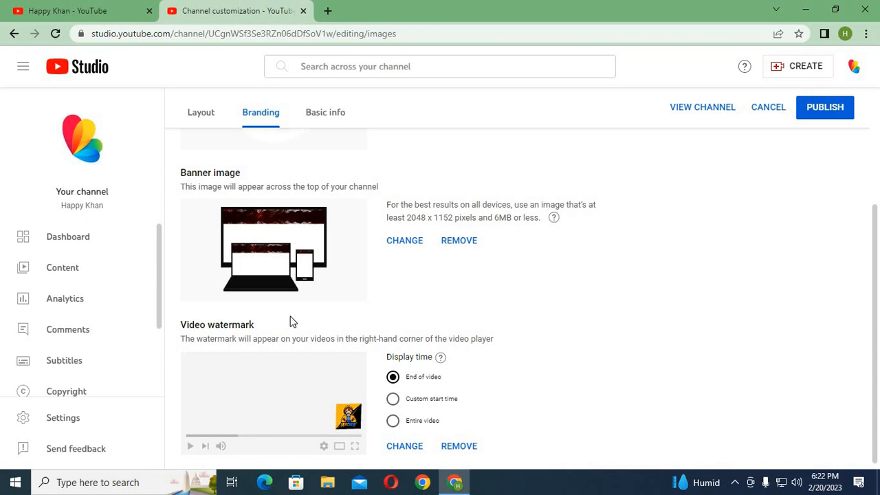
Set the video watermark's display time to Entire video and publish the branding changes
scroll(303, 316, "up", 3)
scroll(307, 317, "down", 3)
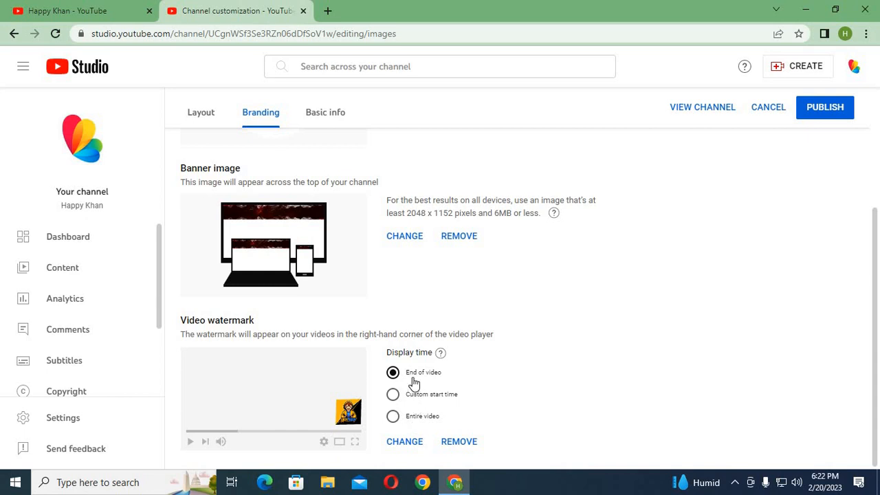
left_click(394, 417)
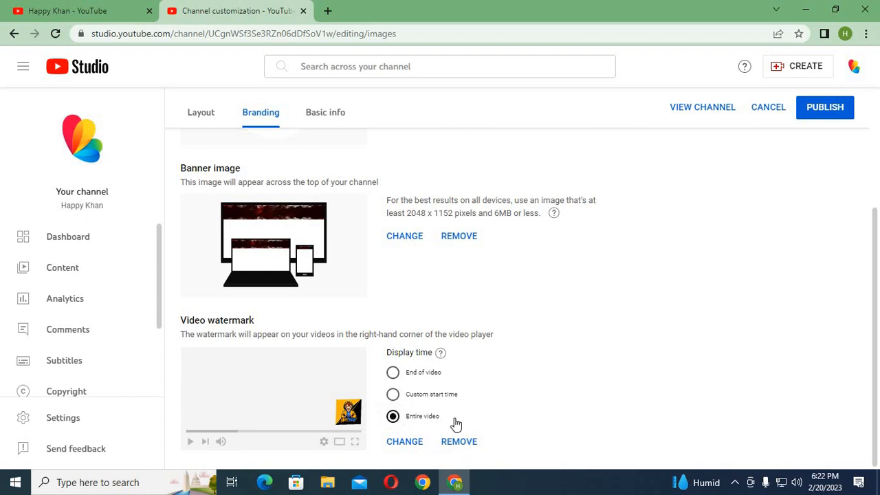
scroll(698, 285, "up", 3)
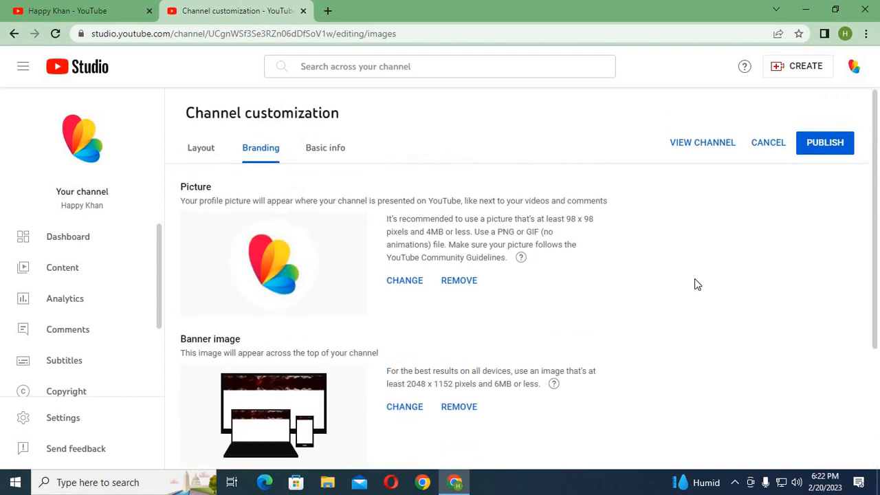
left_click(830, 142)
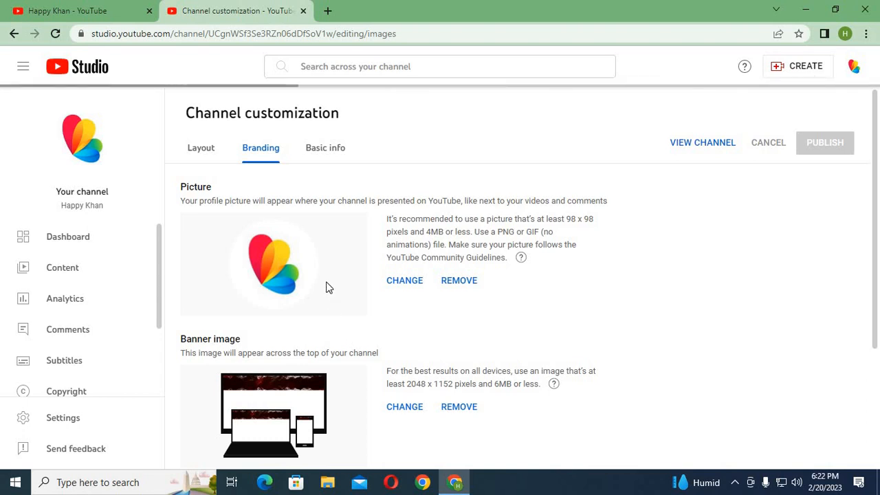
scroll(322, 332, "down", 3)
scroll(322, 332, "up", 3)
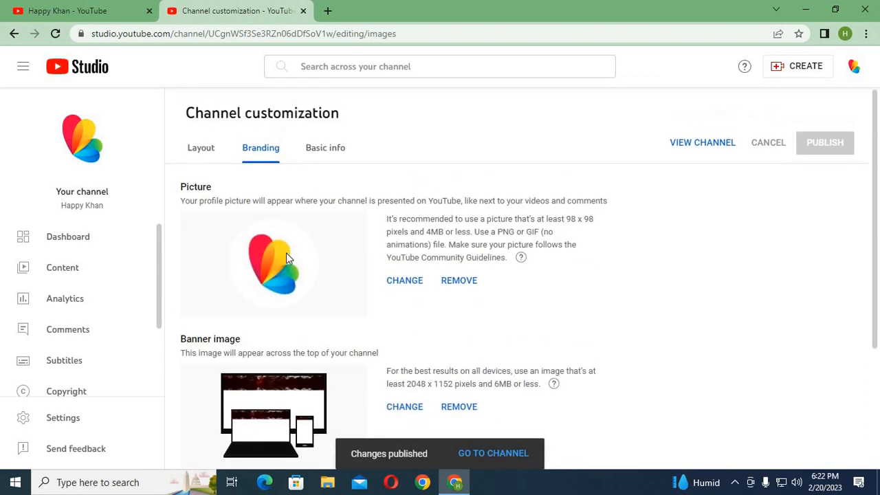
scroll(311, 294, "down", 3)
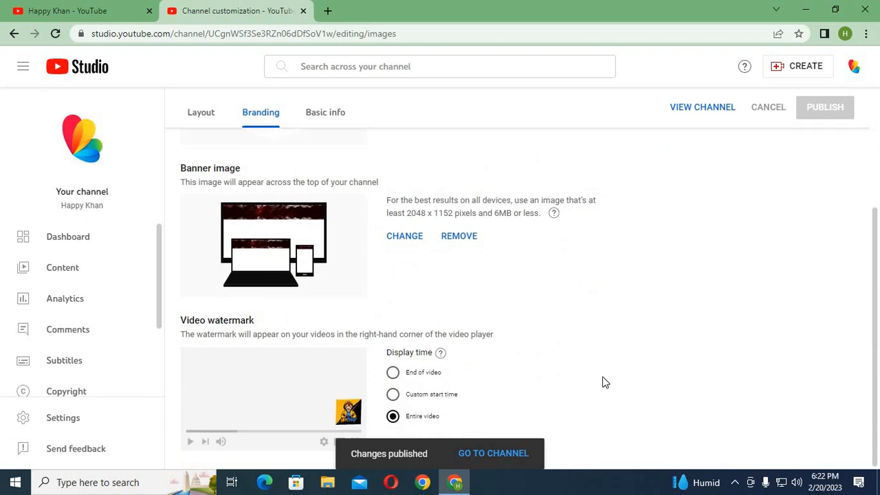
scroll(602, 382, "up", 3)
Replace the channel name with "hack gaming" in the Basic info settings
left_click(339, 146)
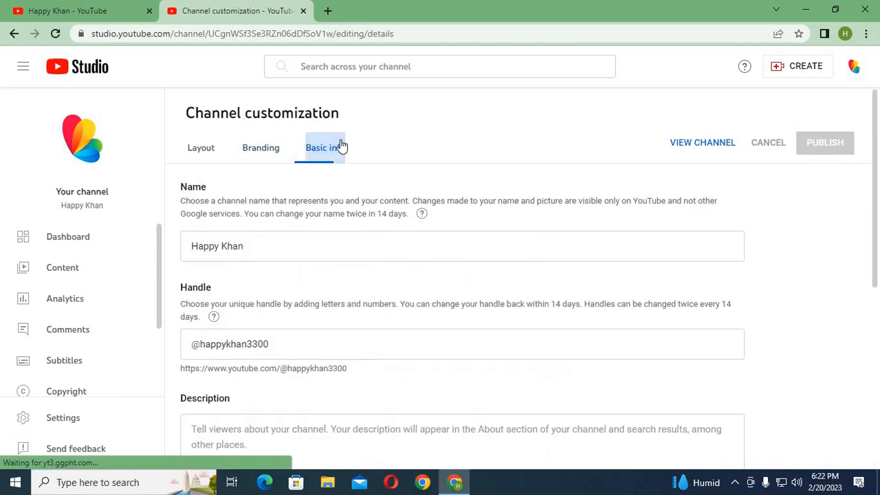
left_click(256, 245)
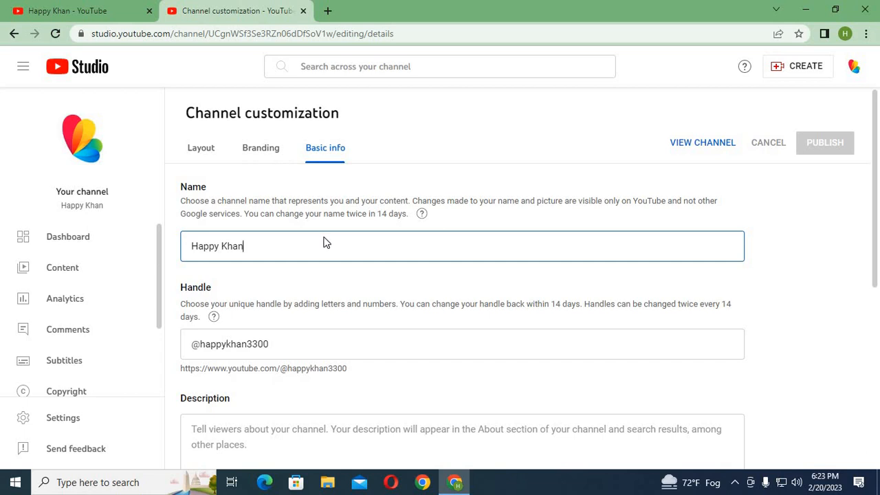
key("BackSpace")
key("BackSpace")
key("BackSpace")
key("BackSpace")
key("BackSpace")
key("BackSpace")
key("BackSpace")
key("BackSpace")
key("BackSpace")
key("BackSpace")
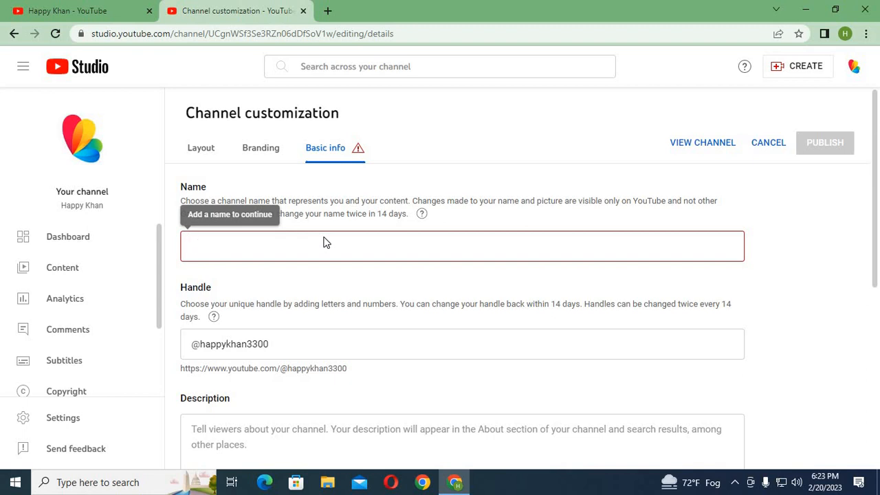
type("ha")
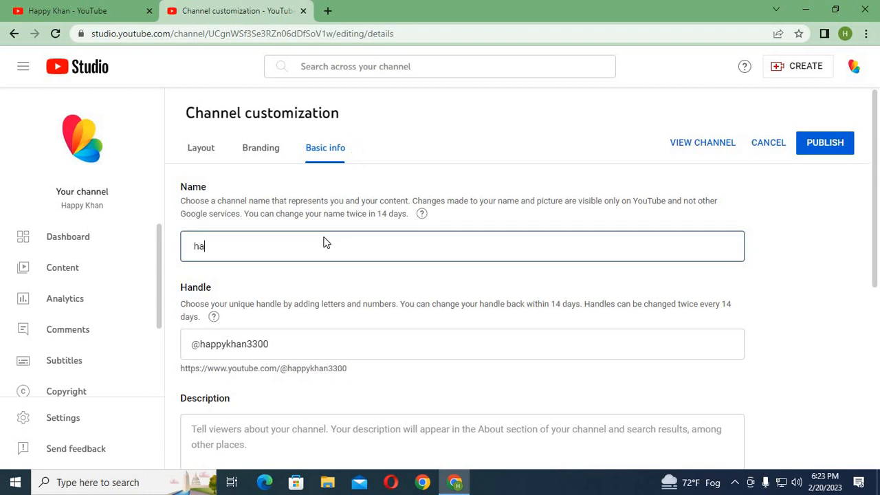
type("ck gaming")
Try replacing the name part of the channel handle with the copied channel name "hack gaming", keeping the number 3300
scroll(195, 328, "down", 1)
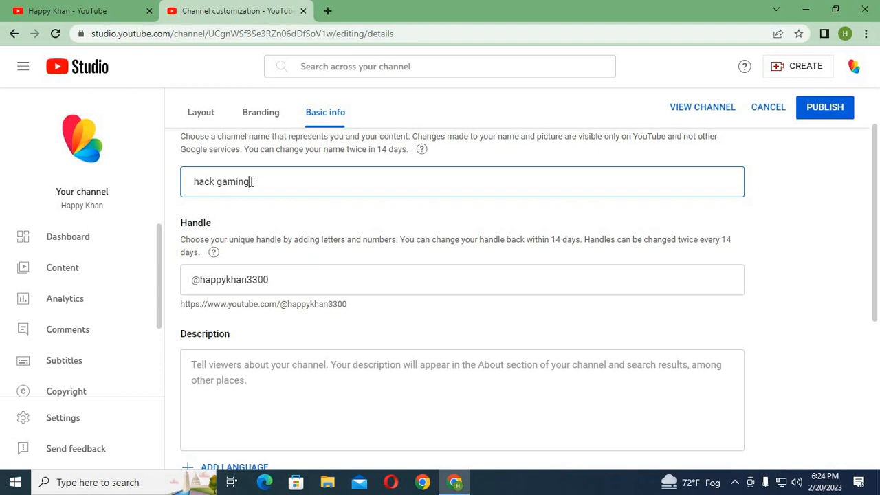
left_click(249, 280)
key("BackSpace")
key("BackSpace")
key("BackSpace")
key("BackSpace")
key("BackSpace")
key("BackSpace")
key("BackSpace")
key("BackSpace")
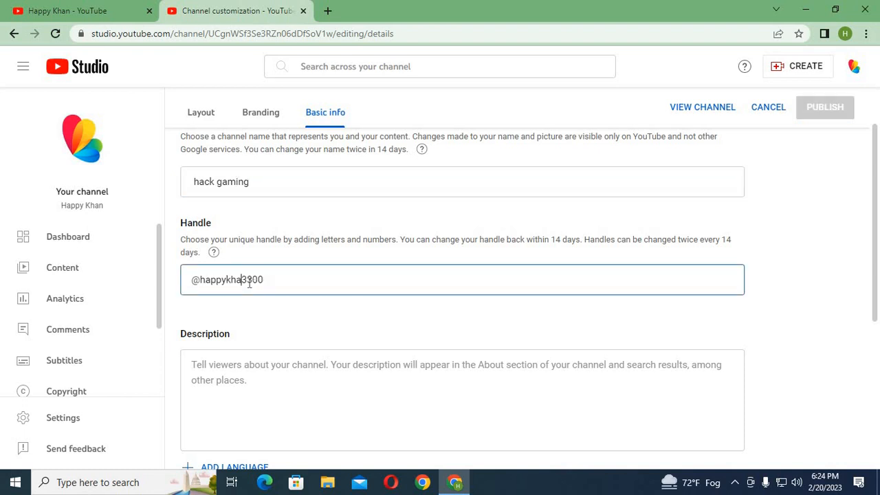
key("BackSpace")
left_click_drag(249, 181, 191, 181)
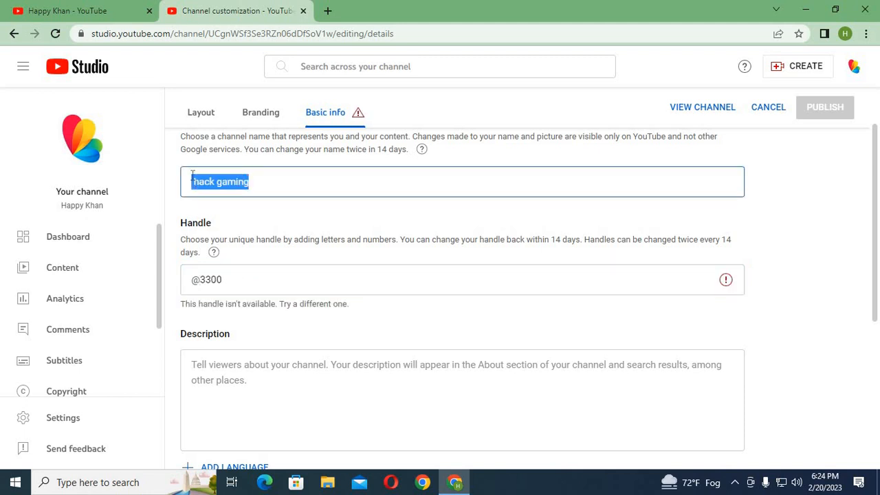
right_click(192, 180)
left_click(224, 229)
left_click(202, 279)
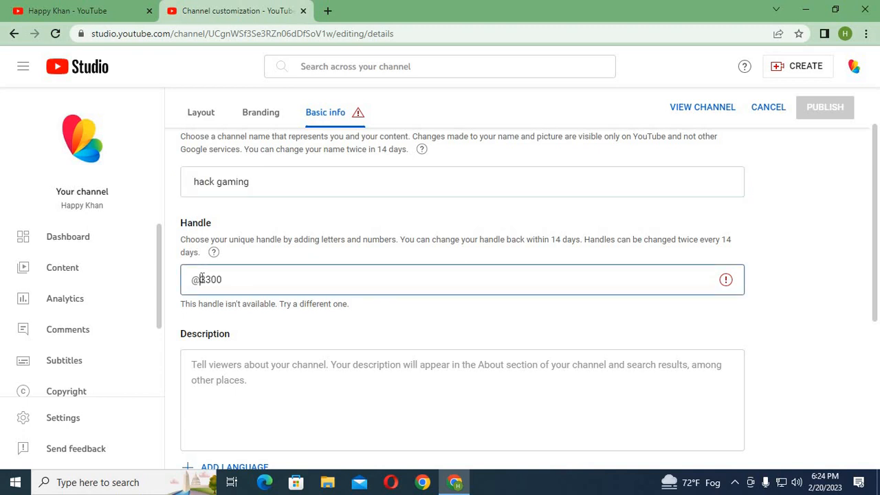
right_click(200, 277)
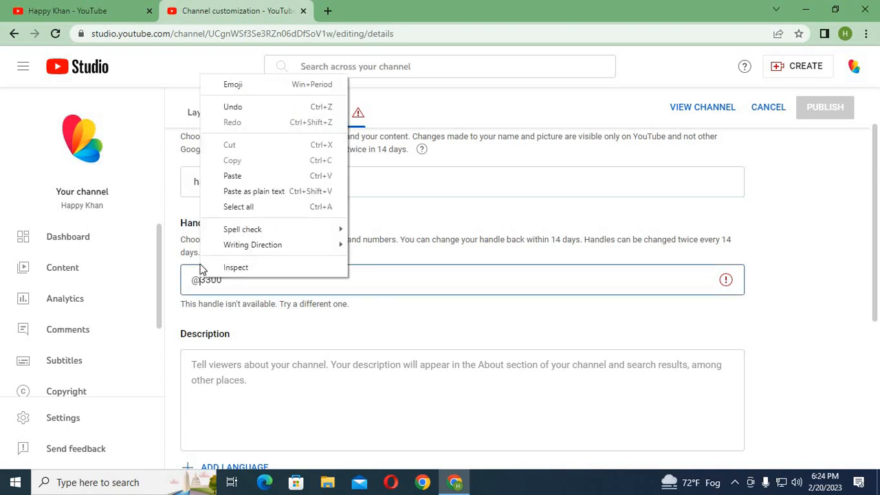
left_click(231, 176)
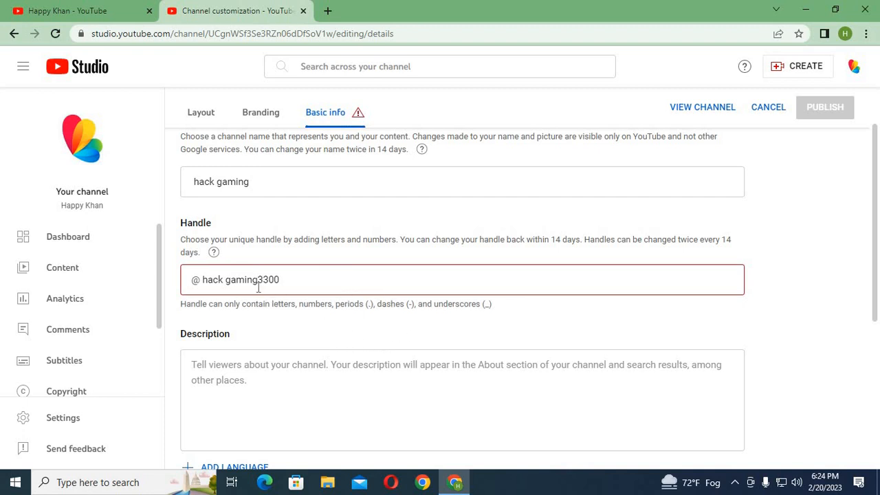
Adjust the handle to "hack gaming 3300", adding a space before the number and removing the leading space
scroll(258, 289, "down", 4)
scroll(257, 288, "up", 3)
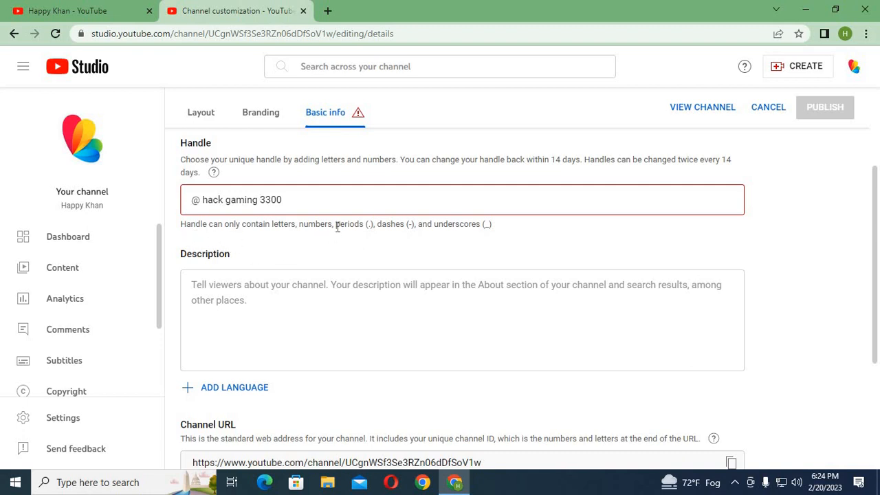
left_click(199, 199)
key("BackSpace")
scroll(301, 234, "up", 2)
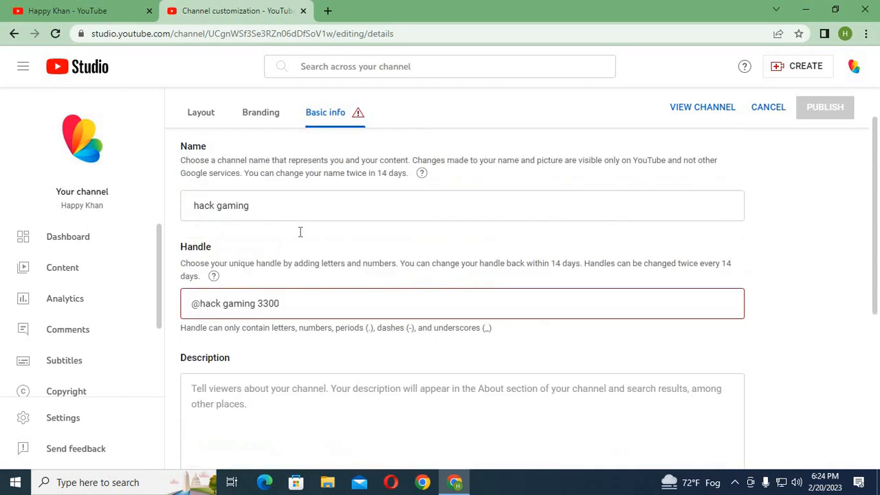
scroll(300, 232, "up", 1)
scroll(440, 375, "down", 2)
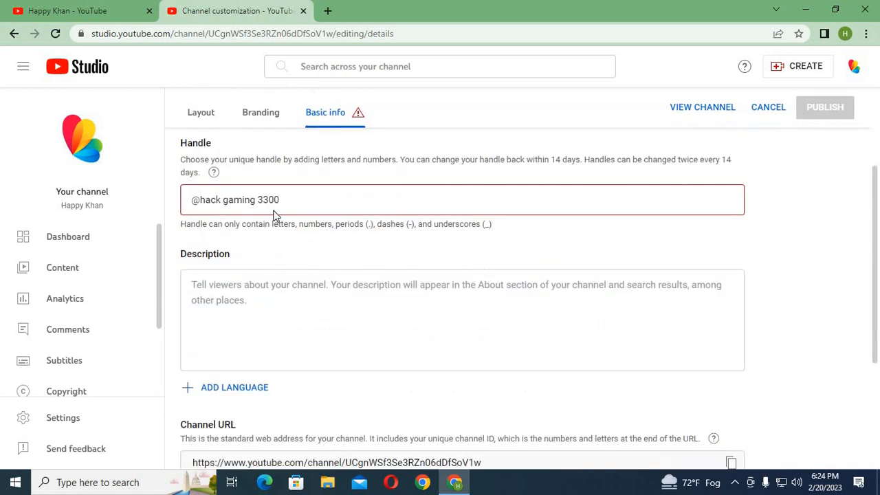
Clear the entire text of the channel handle
key("BackSpace")
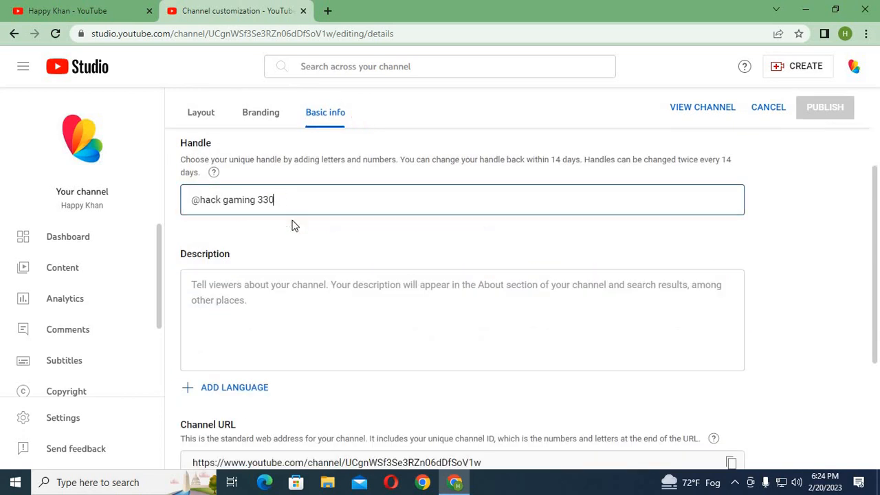
scroll(354, 283, "up", 2)
key("BackSpace")
key("BackSpace")
key("BackSpace")
key("BackSpace")
key("BackSpace")
key("BackSpace")
key("BackSpace")
key("BackSpace")
key("BackSpace")
key("BackSpace")
key("BackSpace")
key("BackSpace")
key("BackSpace")
key("BackSpace")
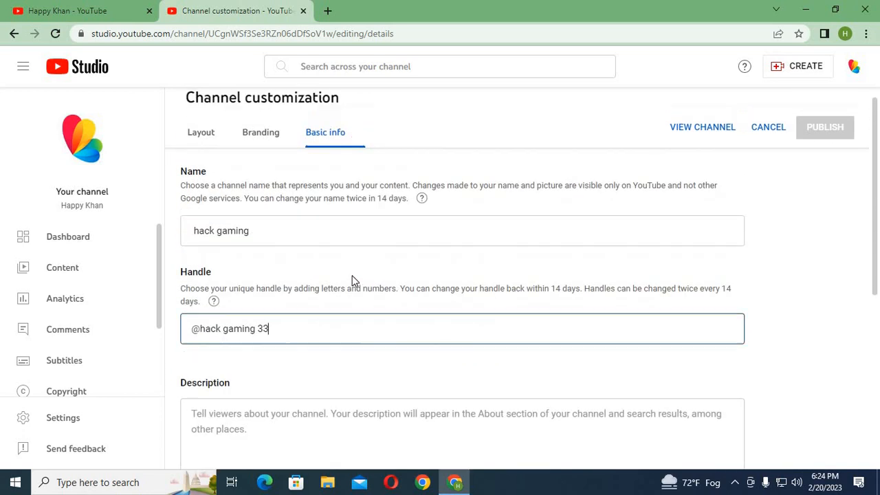
key("BackSpace")
key("BackSpace")
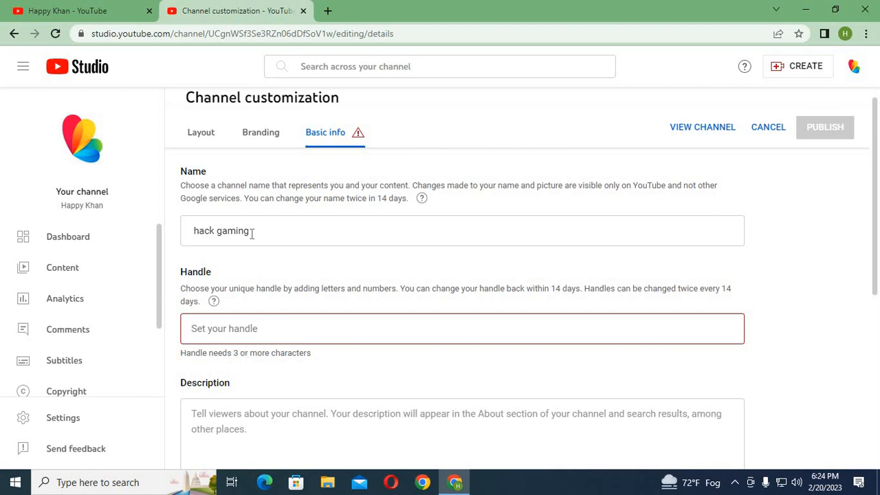
Copy the channel name "hack gaming" into the empty handle field
left_click_drag(250, 230, 194, 231)
right_click(197, 233)
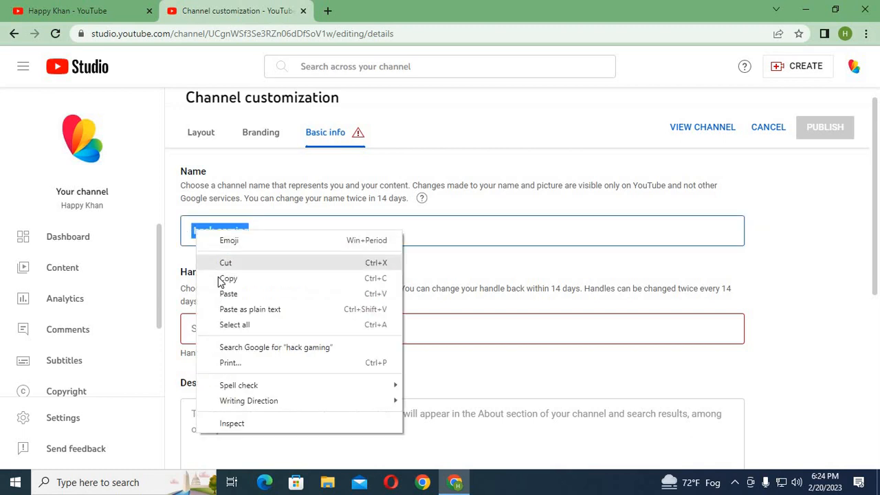
left_click(229, 279)
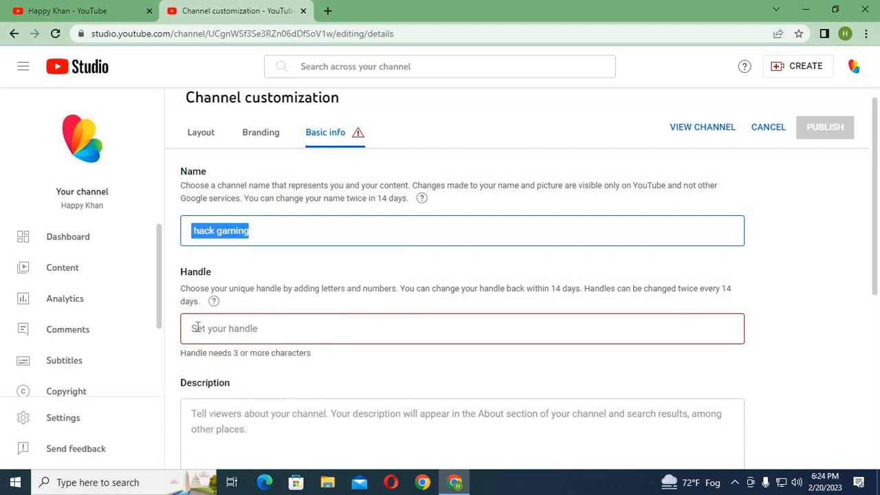
left_click(195, 329)
right_click(197, 327)
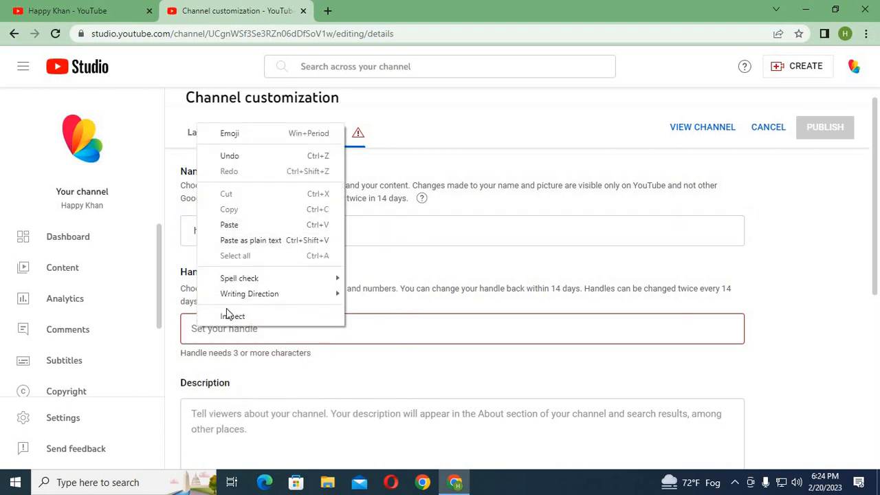
left_click(229, 225)
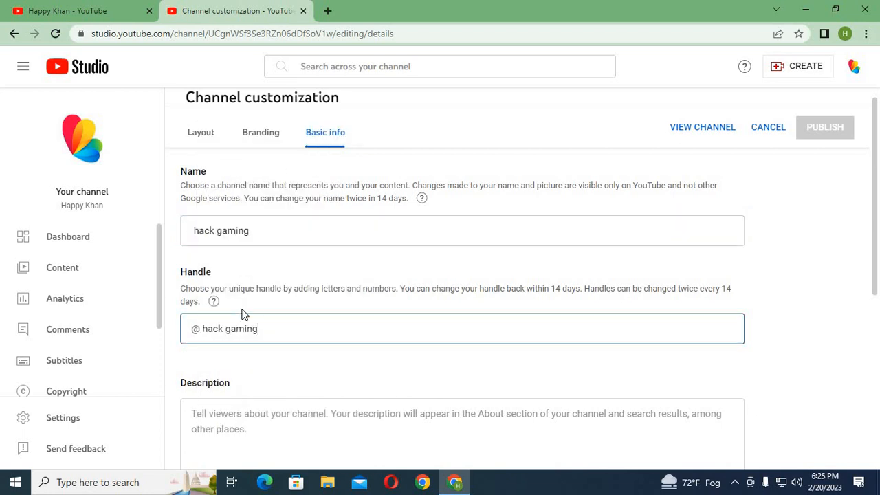
Append 001 to the handle so that it reads "hack gaming 001"
type("ooi")
scroll(259, 330, "down", 3)
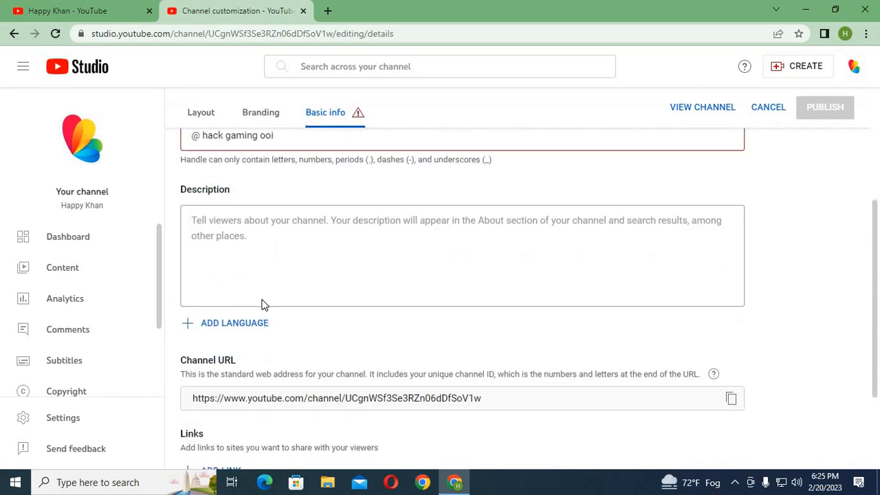
scroll(264, 305, "up", 2)
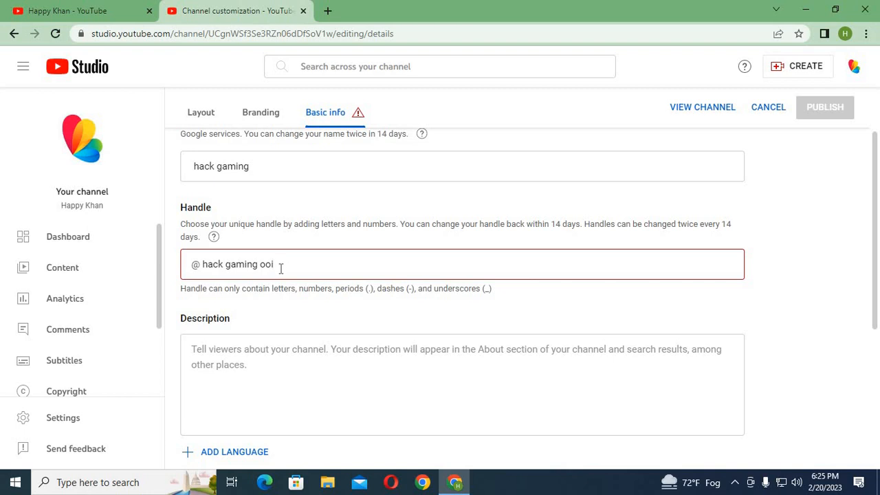
key("BackSpace")
type("i")
scroll(275, 298, "down", 2)
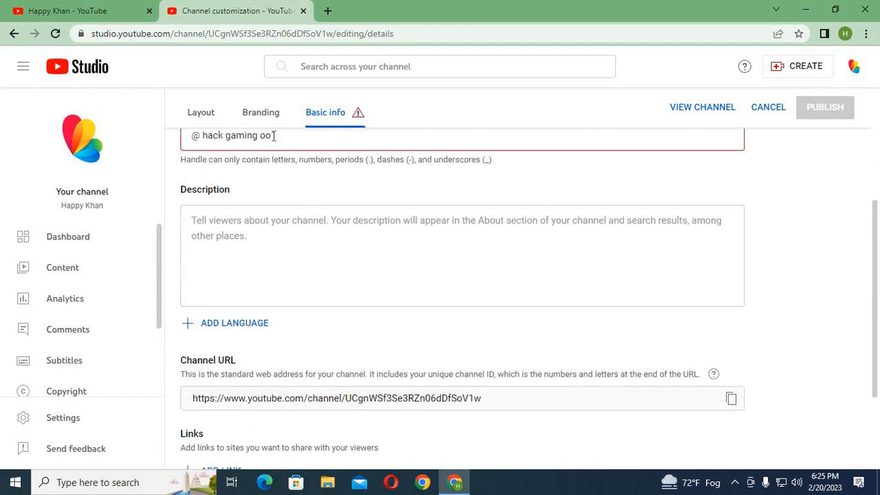
key("BackSpace")
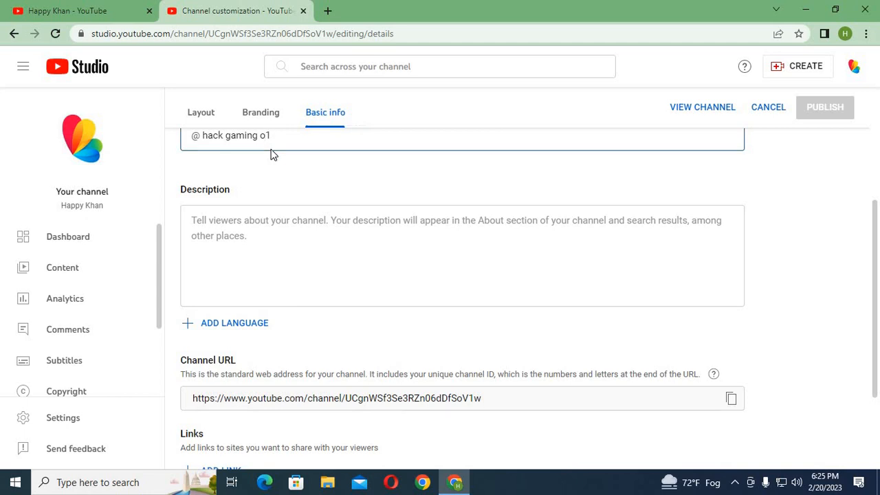
key("BackSpace")
type("00")
scroll(239, 373, "up", 1)
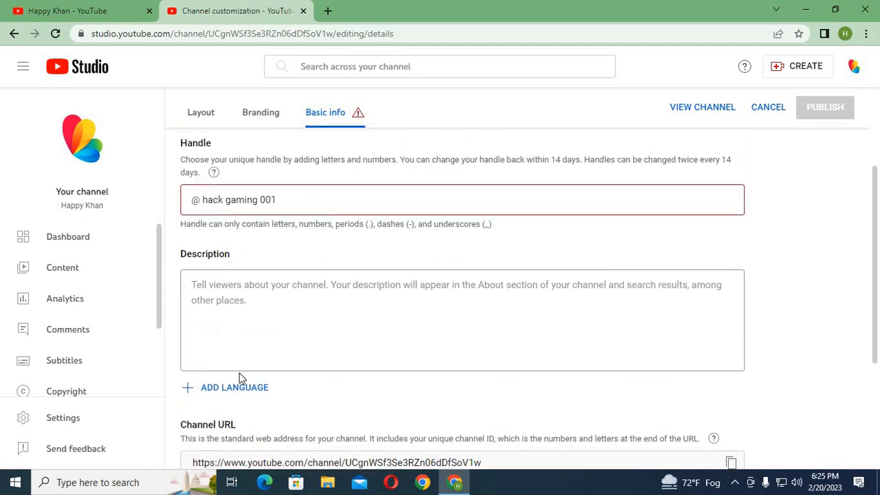
Enter "this channel is only enteriament." as the channel description
left_click(243, 324)
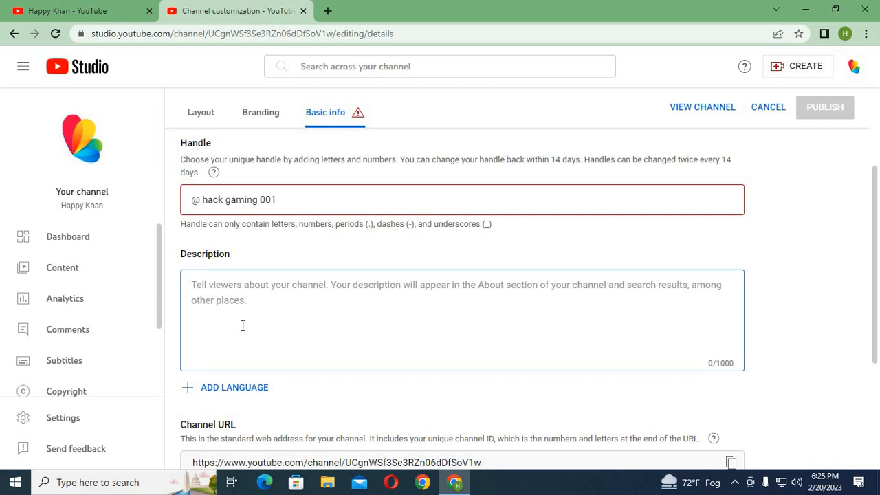
scroll(243, 325, "up", 2)
scroll(255, 354, "down", 1)
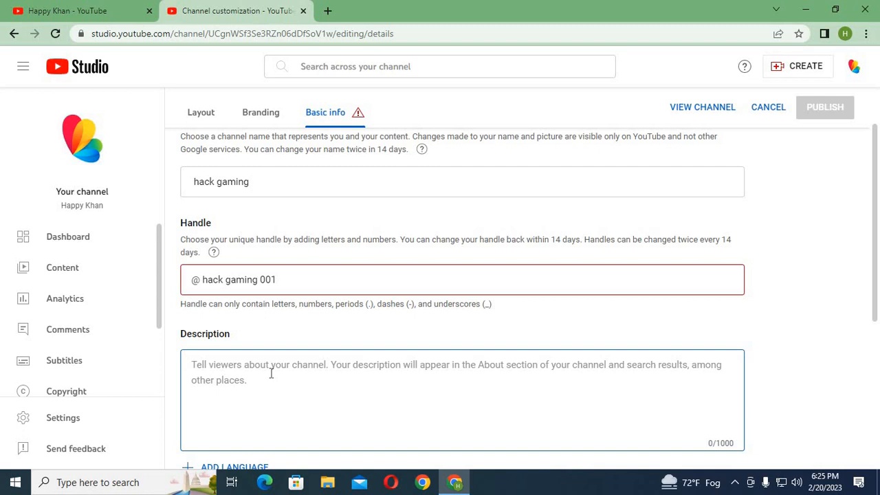
scroll(271, 373, "down", 1)
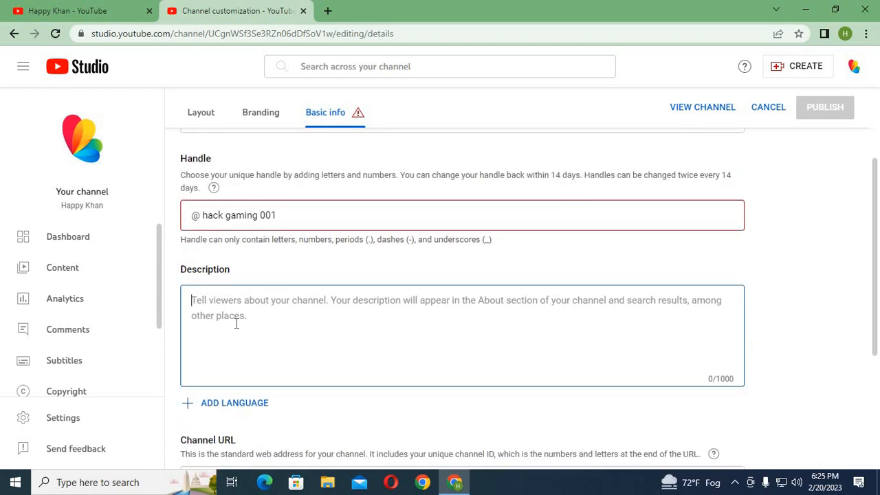
type("thi")
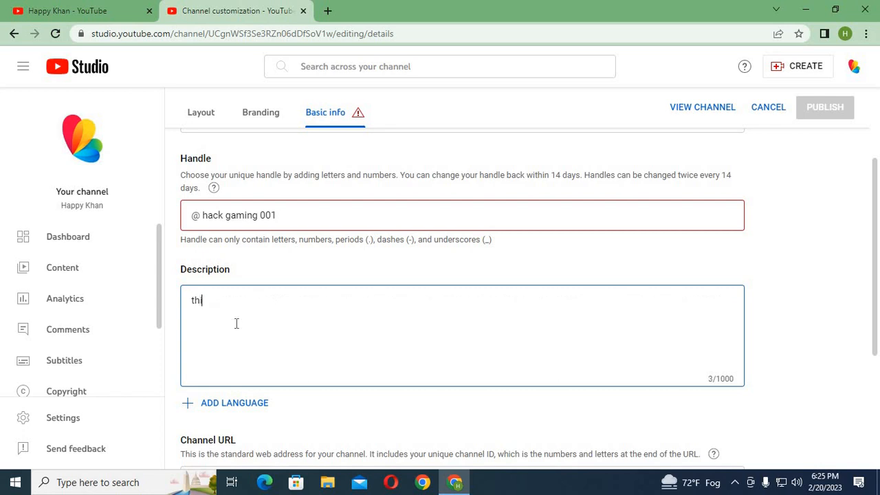
type("s channel is only ")
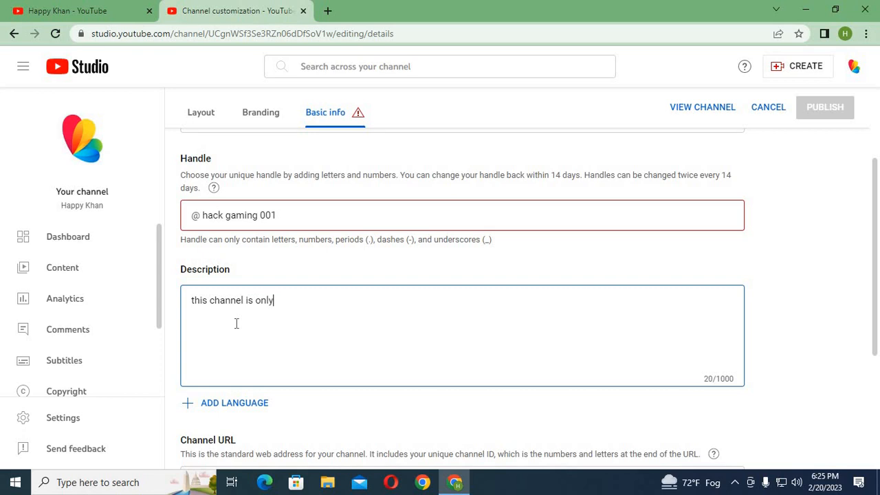
type("e")
type("nt")
type("er")
type("t")
type("n")
type("t.")
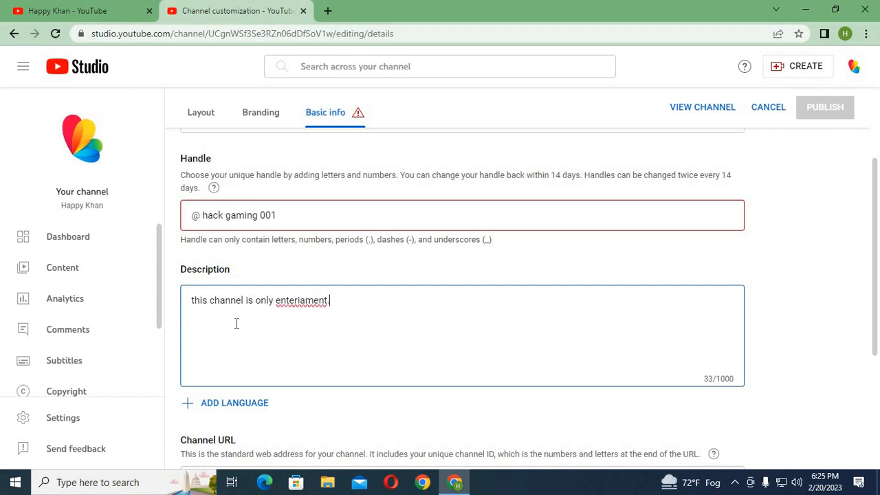
Replace the misspelled last word of the description with the suggested spelling "entrainment"
right_click(301, 308)
left_click(348, 167)
scroll(353, 338, "down", 2)
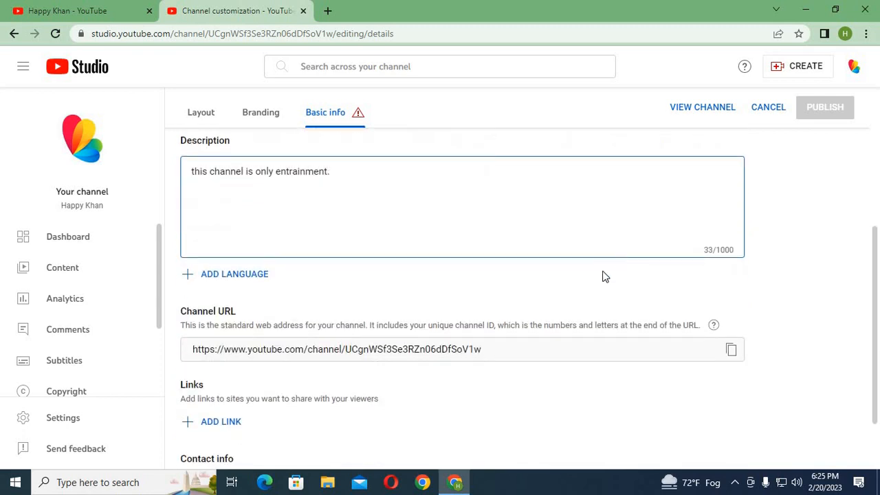
scroll(570, 278, "up", 3)
scroll(570, 278, "up", 1)
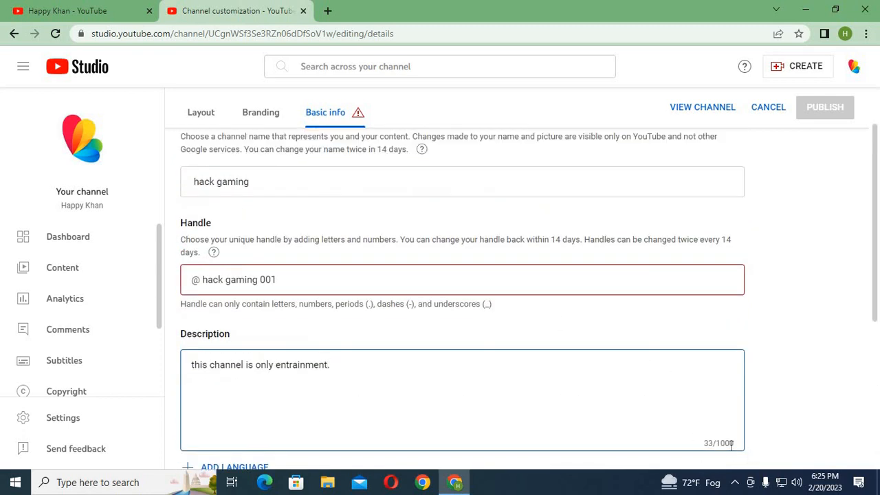
scroll(550, 397, "up", 1)
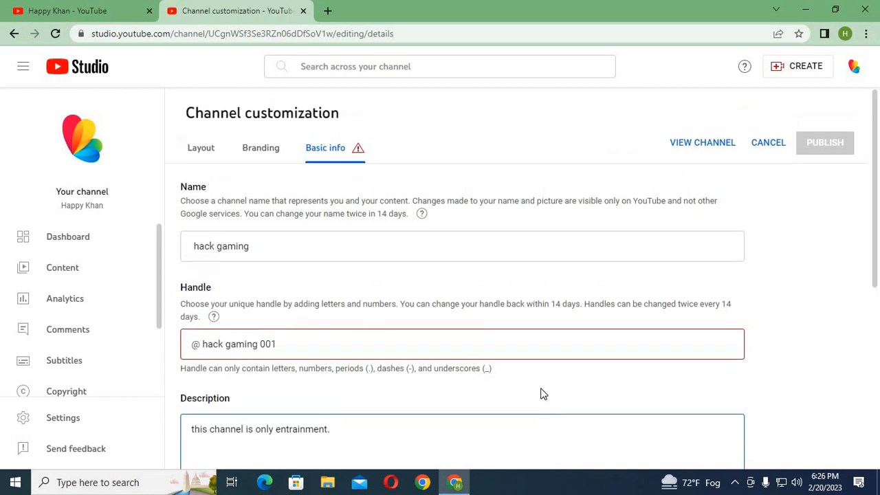
Start adding a channel translation and set the original language to English
scroll(411, 303, "down", 5)
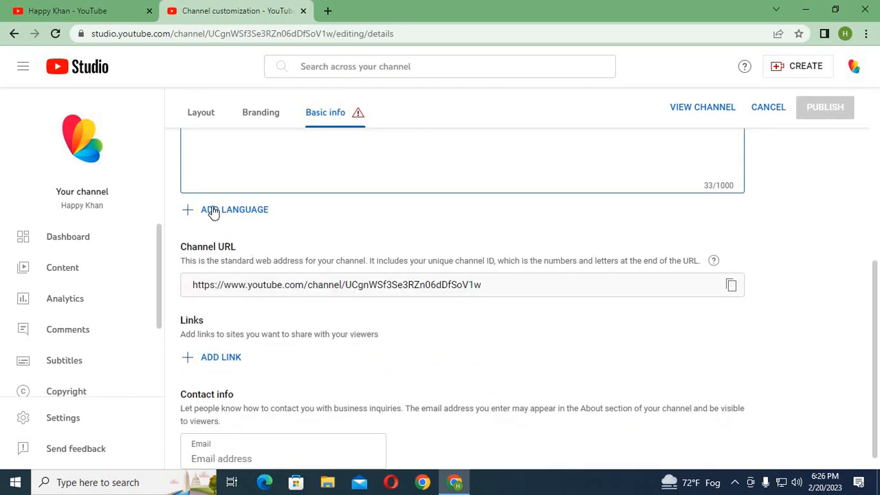
left_click(213, 213)
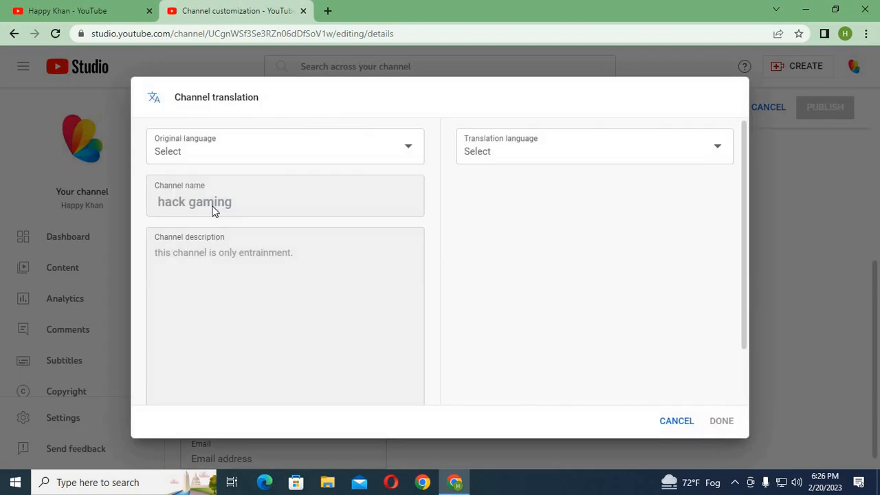
left_click(405, 148)
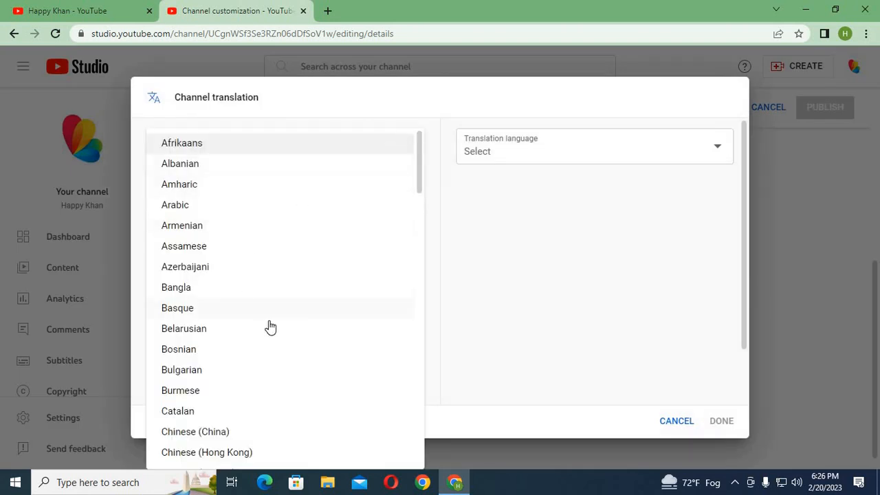
scroll(270, 327, "down", 3)
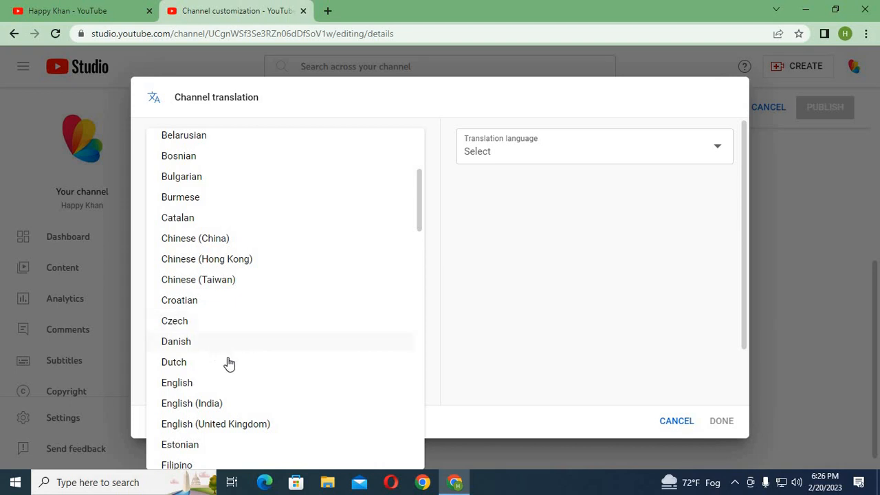
scroll(243, 370, "down", 2)
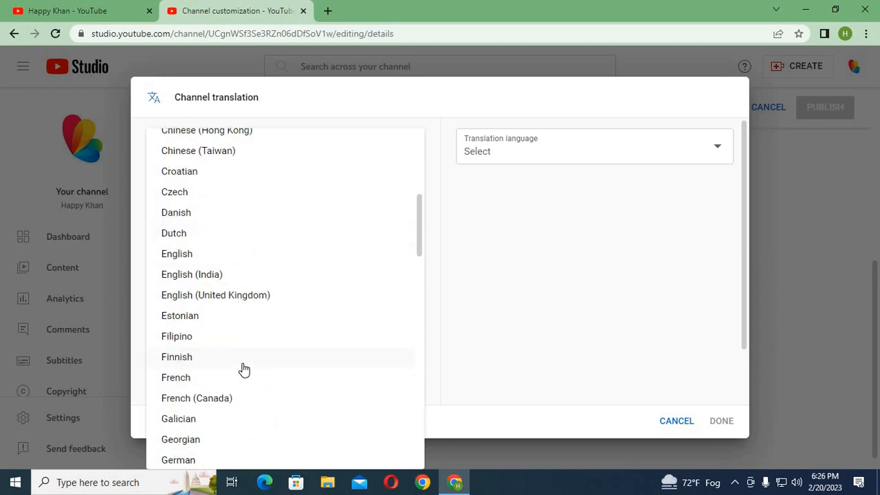
scroll(243, 370, "down", 5)
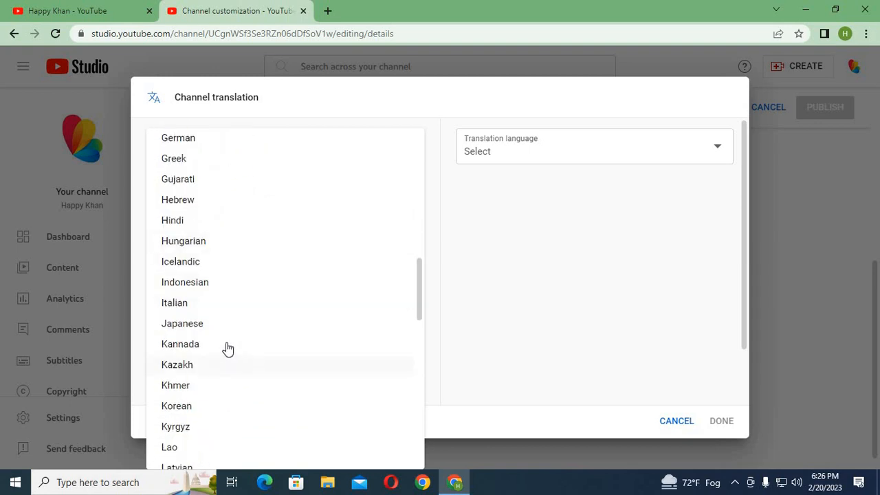
scroll(186, 231, "up", 3)
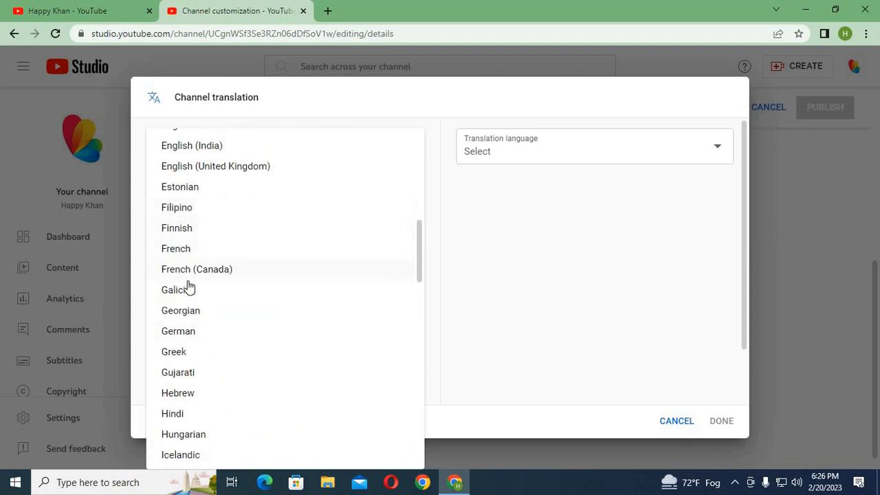
scroll(189, 285, "up", 2)
left_click(185, 255)
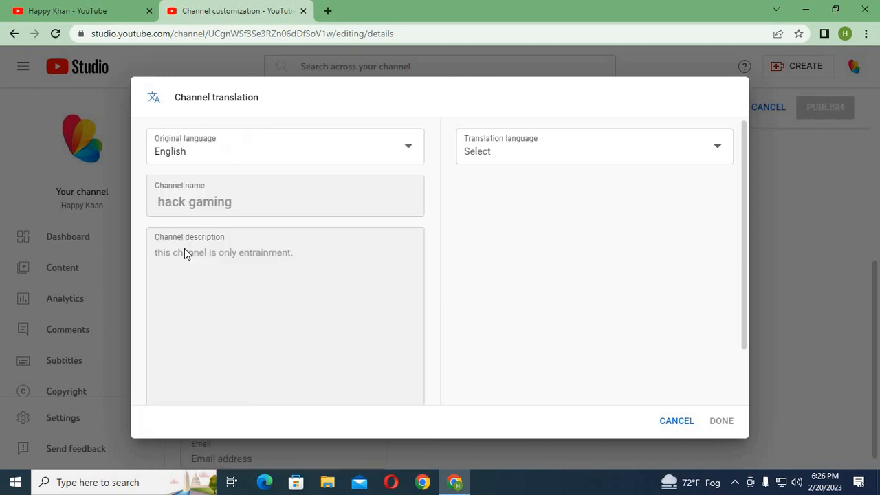
Set the translation language of the channel to Bangla
left_click(722, 146)
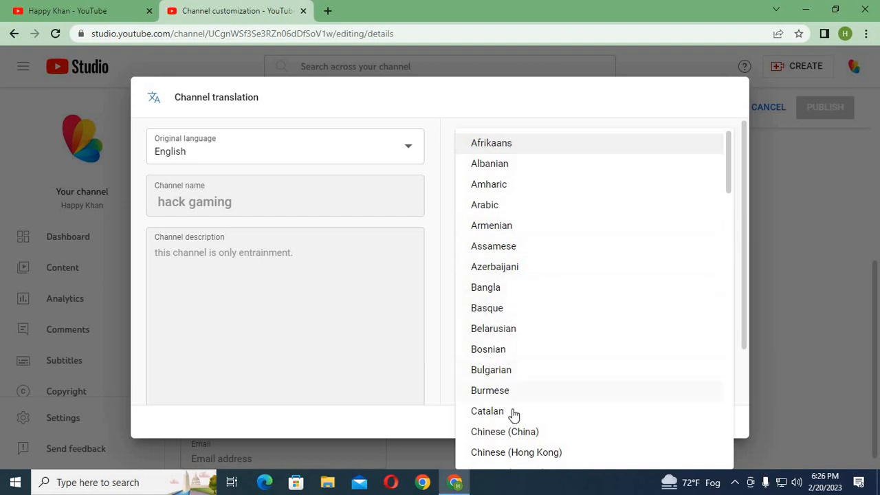
scroll(512, 411, "down", 1)
scroll(511, 393, "up", 1)
left_click(494, 287)
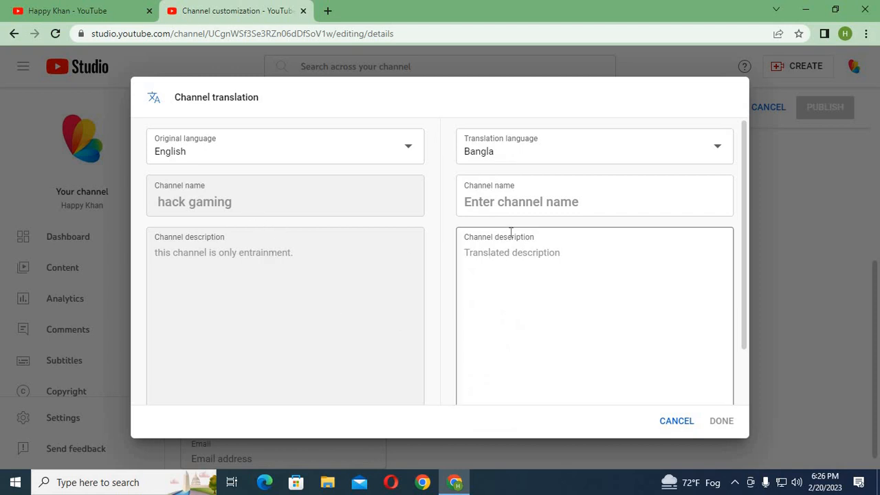
Copy the original channel name "hack gaming" into the Bangla channel name and save the translation without a translated description
left_click(511, 201)
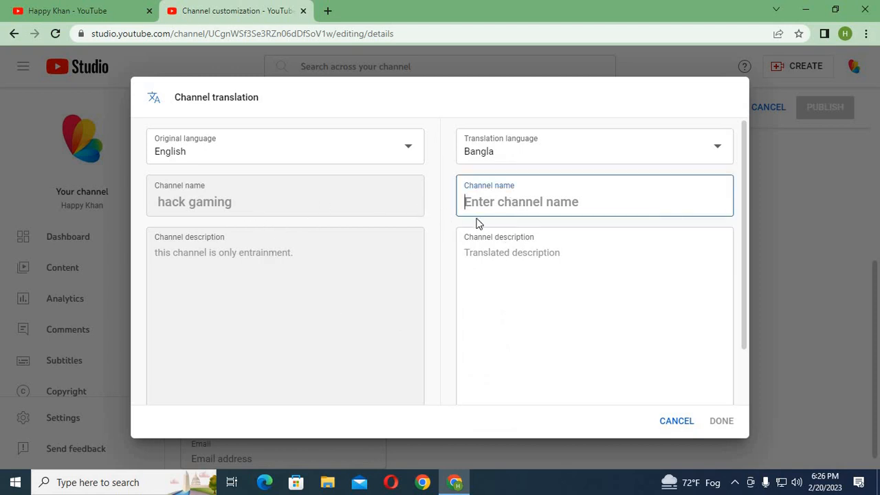
left_click_drag(232, 204, 163, 205)
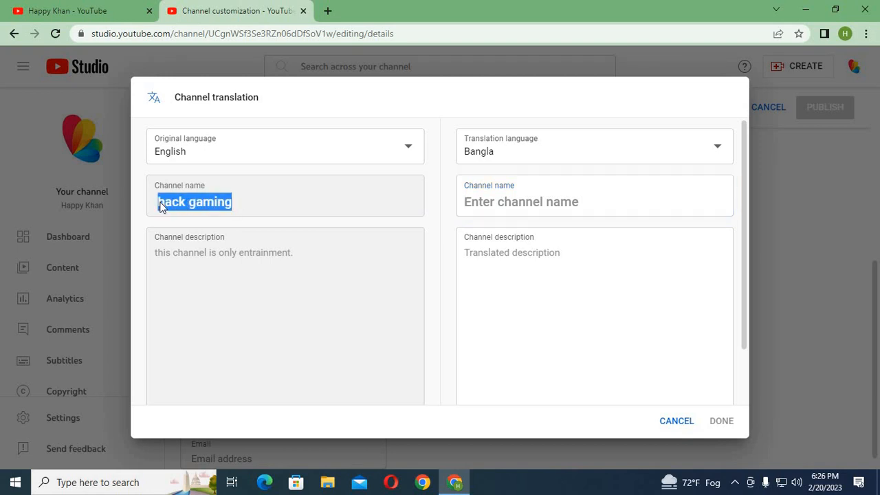
right_click(185, 203)
left_click(220, 217)
left_click(485, 206)
right_click(484, 210)
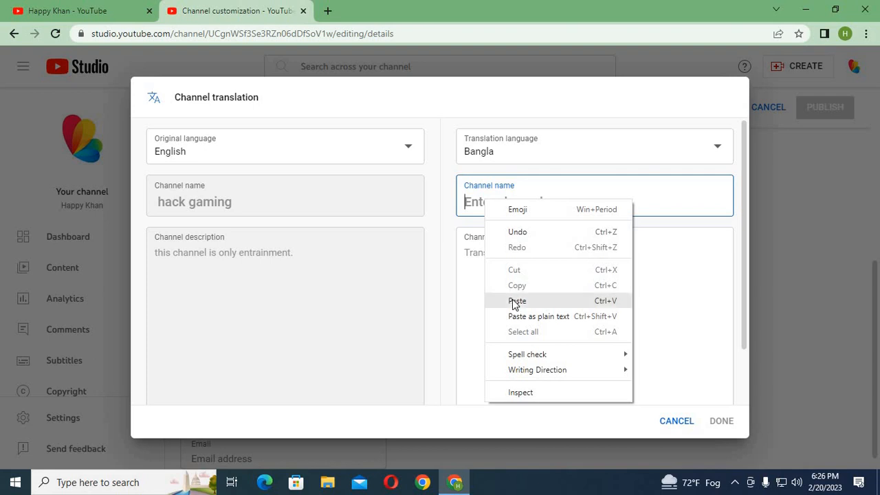
left_click(513, 300)
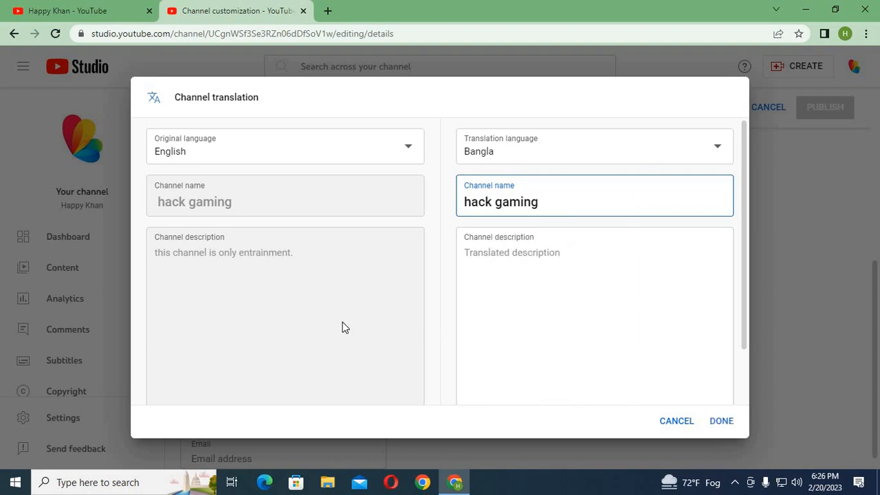
scroll(343, 328, "down", 2)
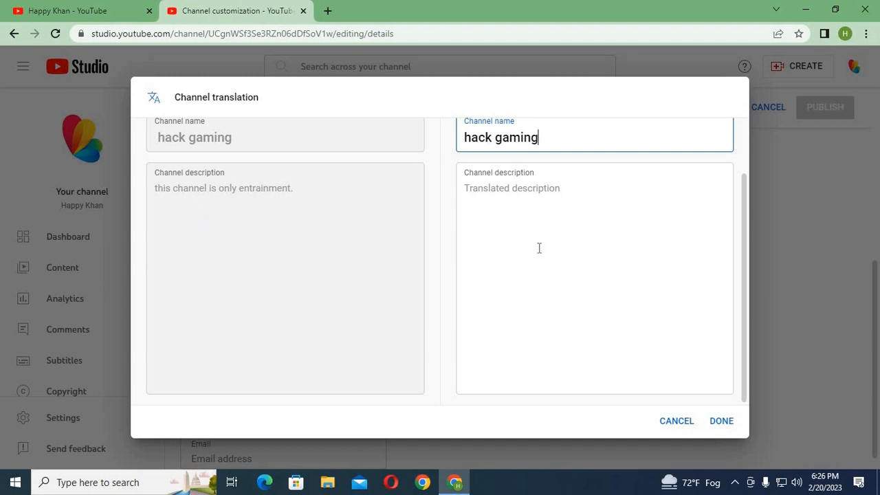
left_click(513, 202)
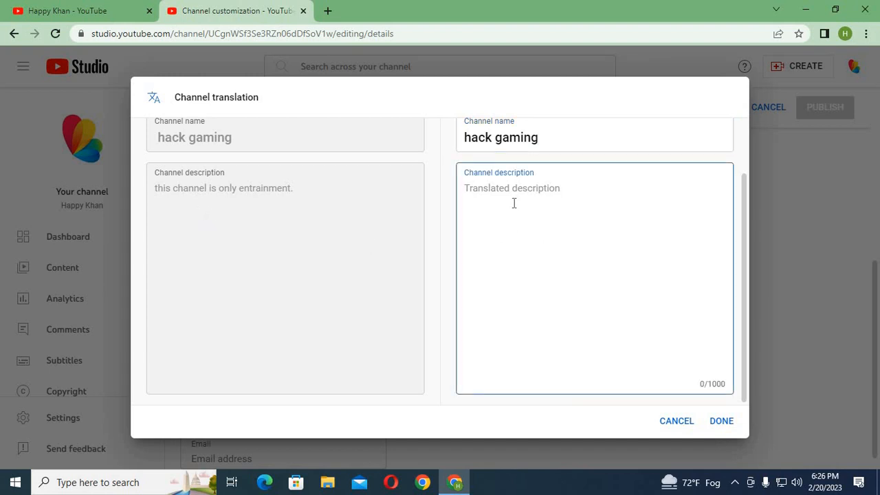
left_click(720, 422)
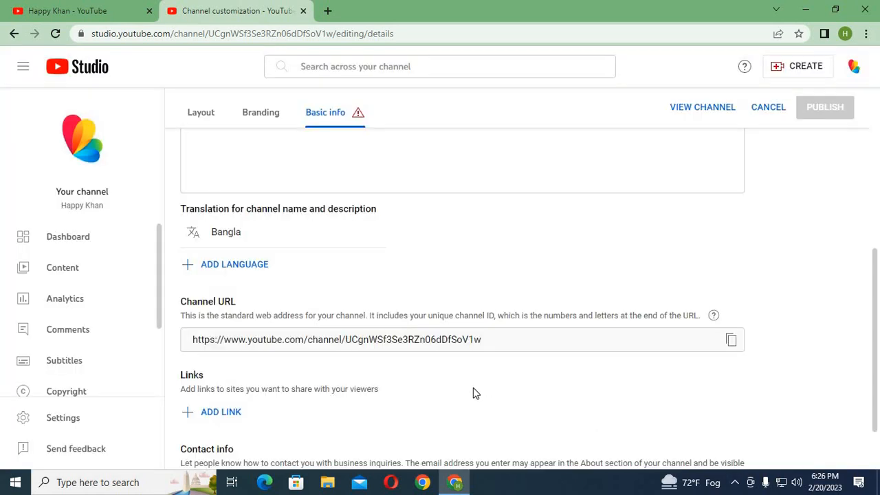
scroll(473, 393, "down", 1)
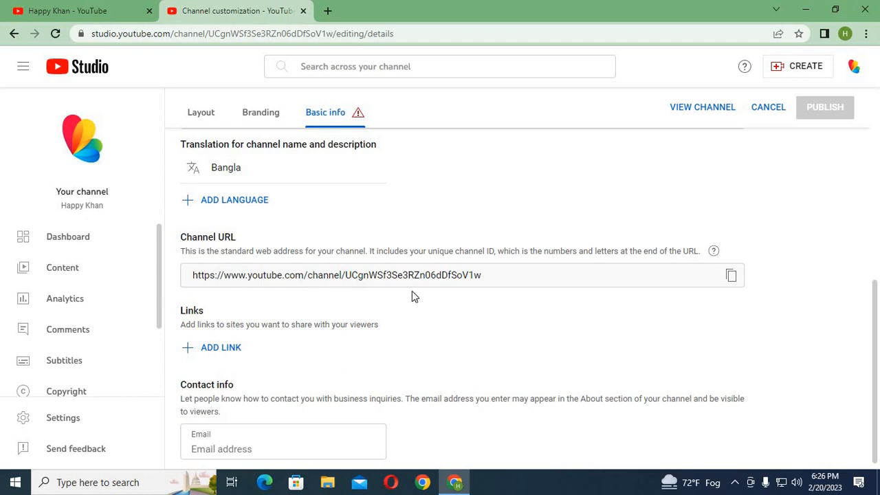
triple_click(477, 277)
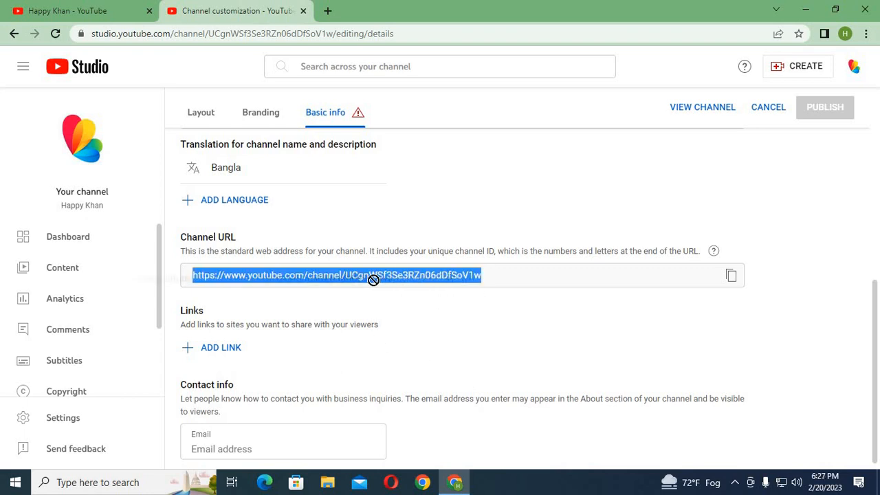
left_click(539, 352)
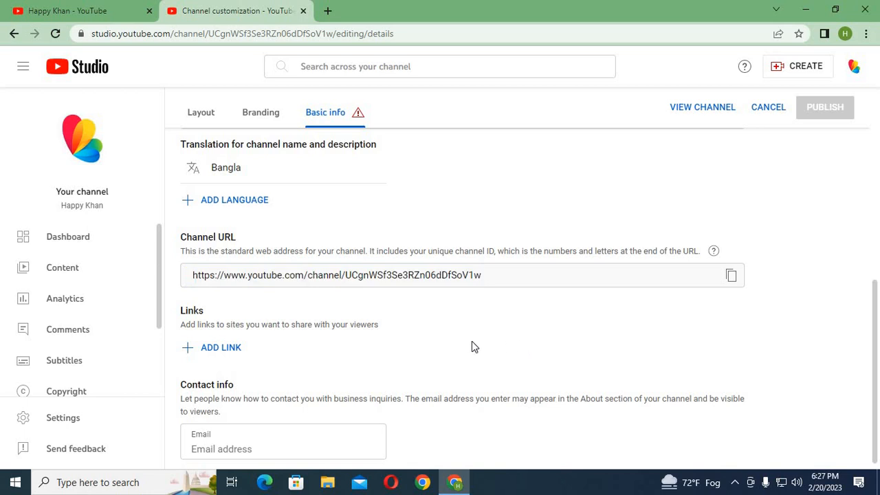
Add a blank link entry to the channel links and set the links shown on the banner to First link
scroll(471, 342, "down", 1)
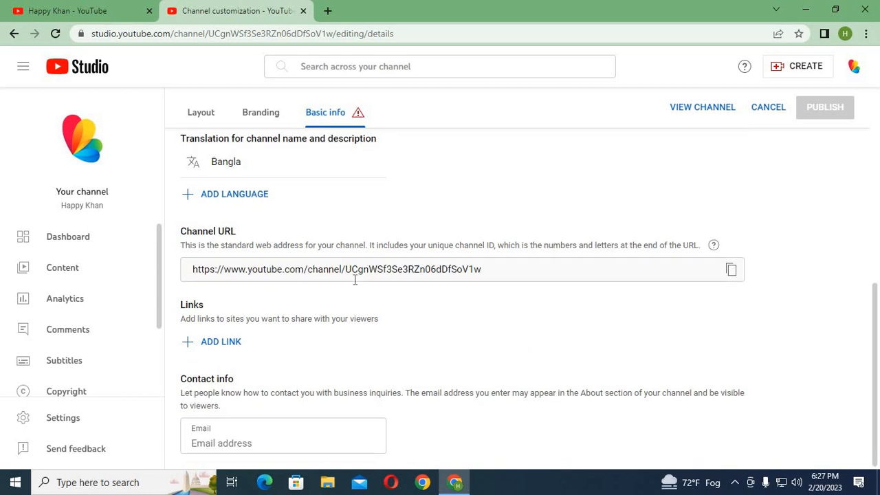
left_click(214, 344)
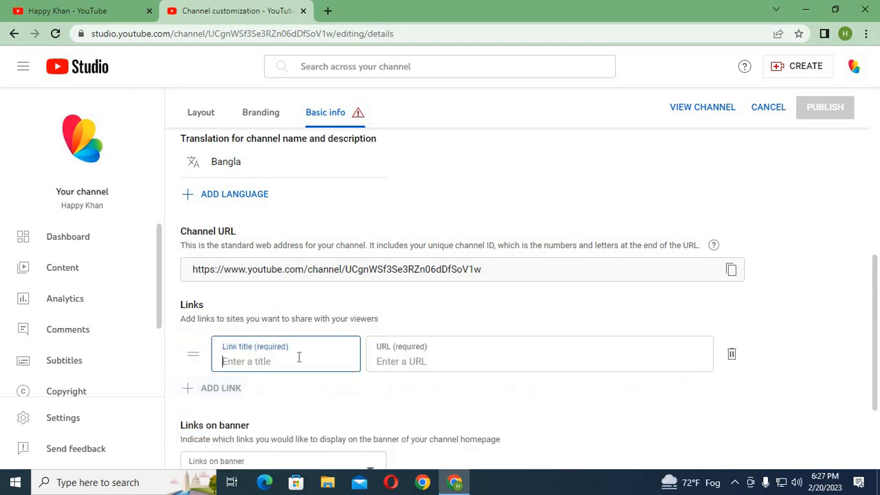
scroll(395, 356, "down", 1)
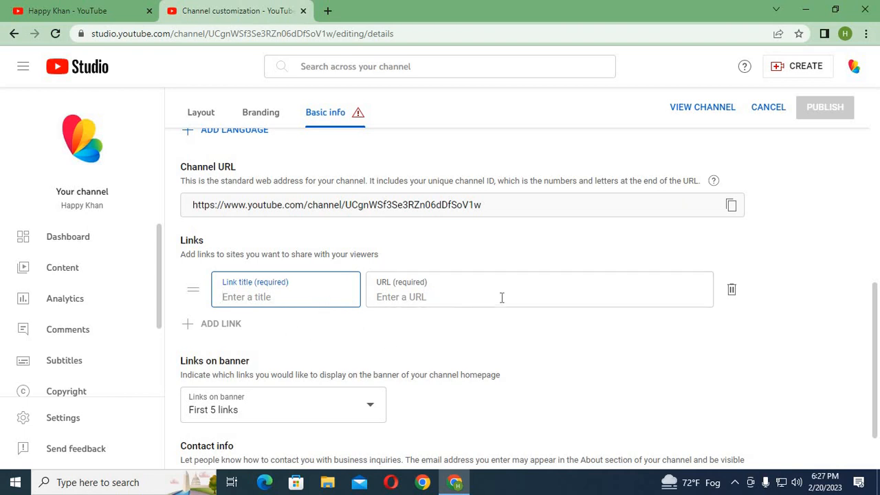
scroll(327, 351, "down", 1)
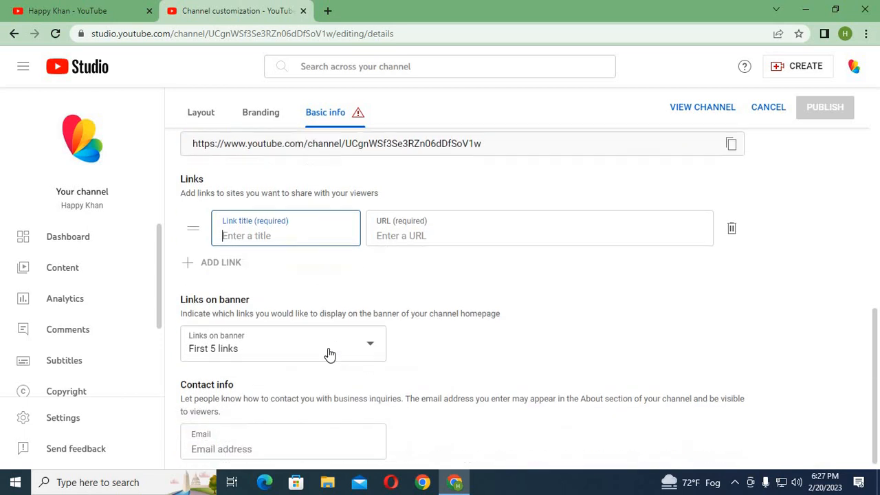
left_click(372, 345)
left_click(220, 356)
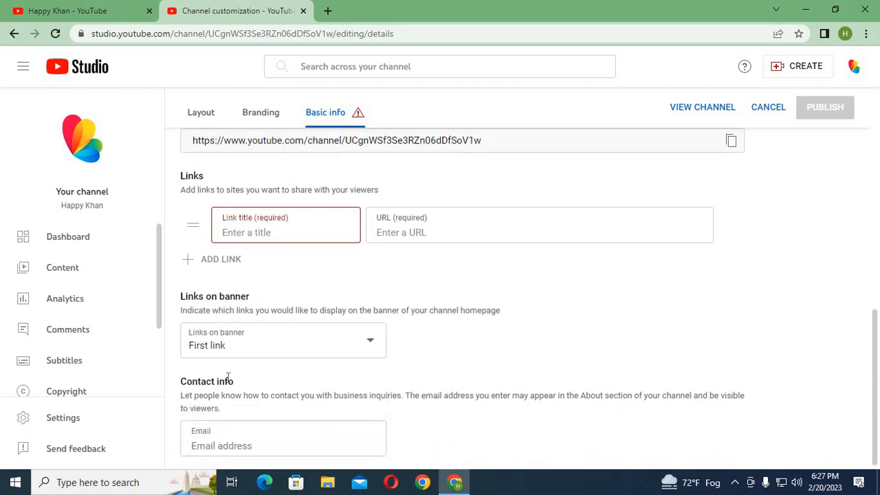
scroll(347, 382, "down", 1)
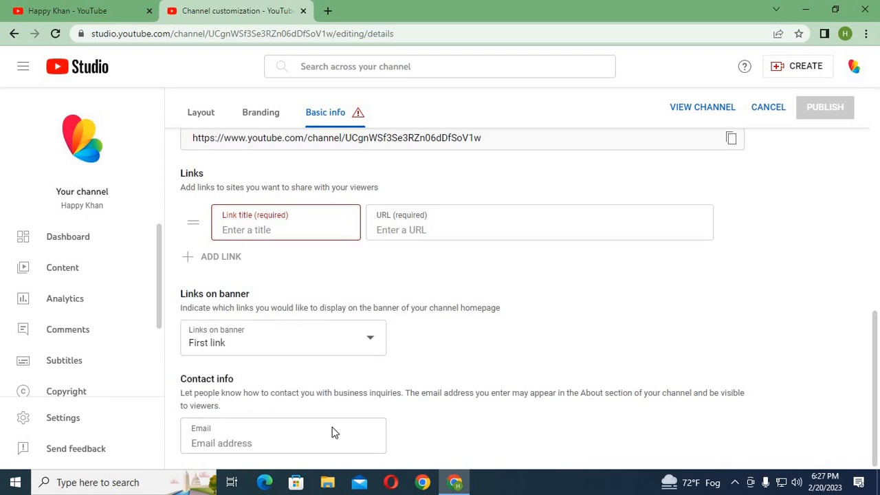
Review the channel's basic info fields, including the handle, description, links and contact email
left_click(313, 443)
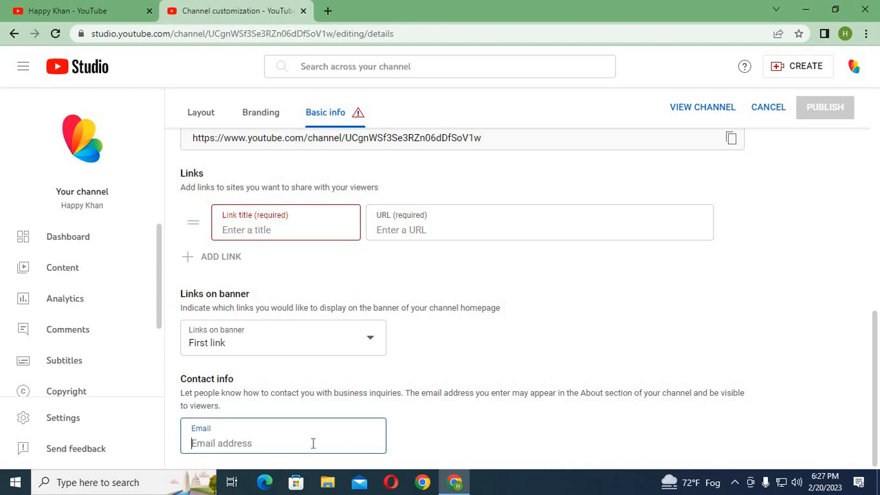
scroll(313, 439, "up", 10)
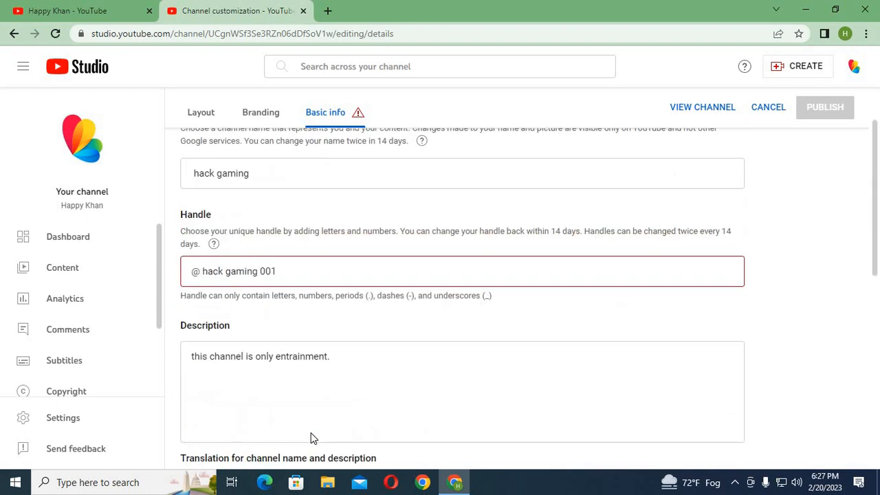
scroll(311, 433, "down", 3)
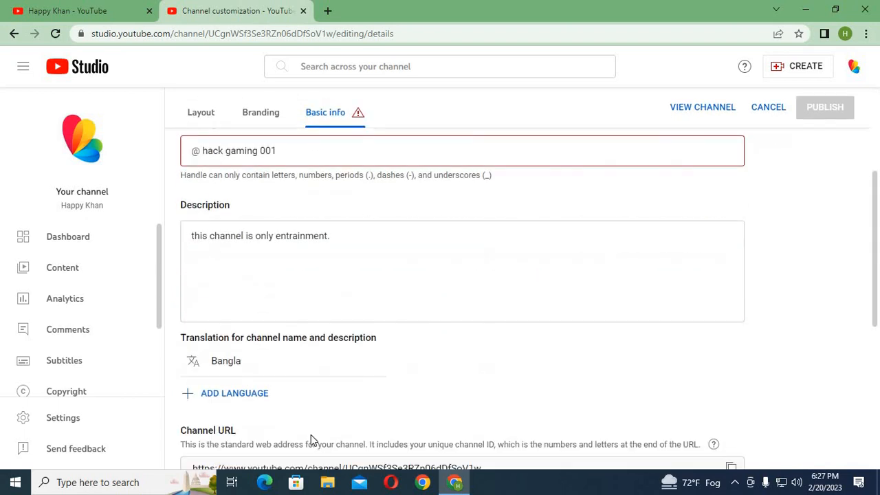
scroll(310, 434, "down", 4)
scroll(313, 444, "down", 1)
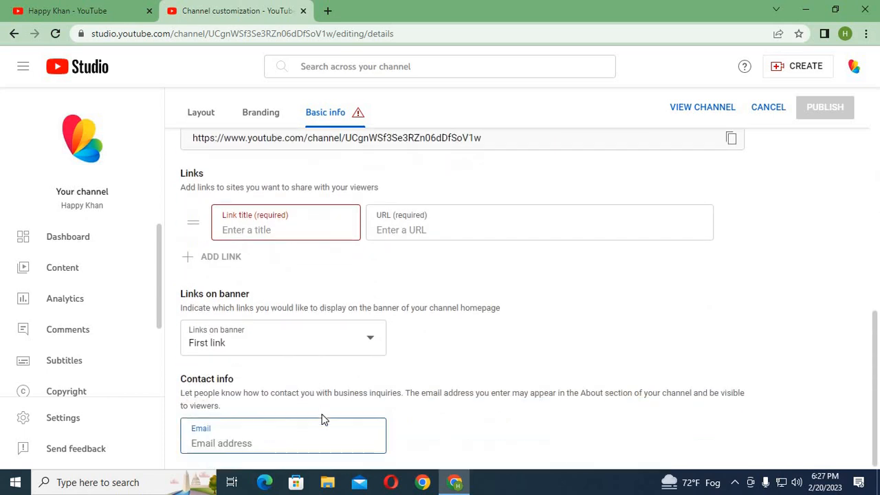
left_click(312, 436)
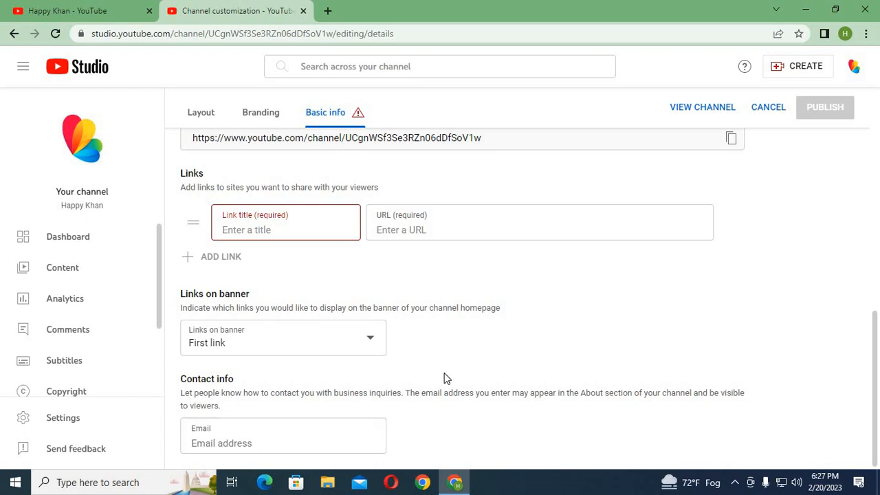
scroll(380, 425, "up", 7)
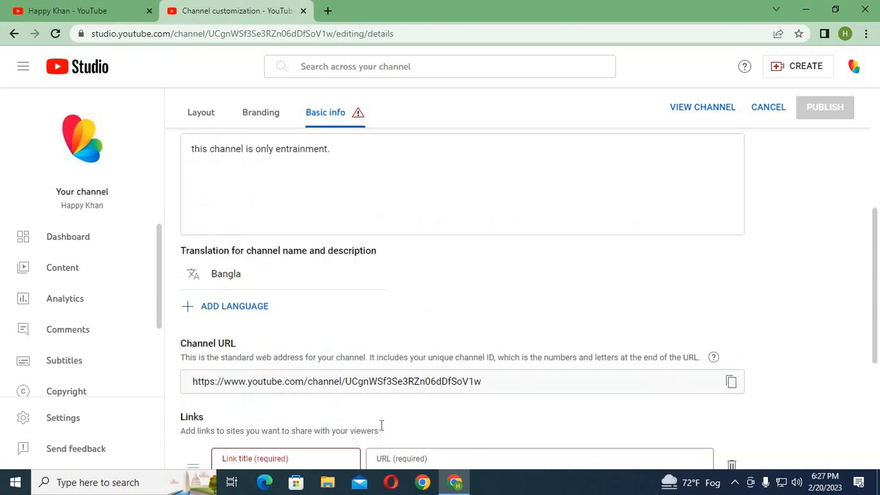
scroll(381, 425, "down", 7)
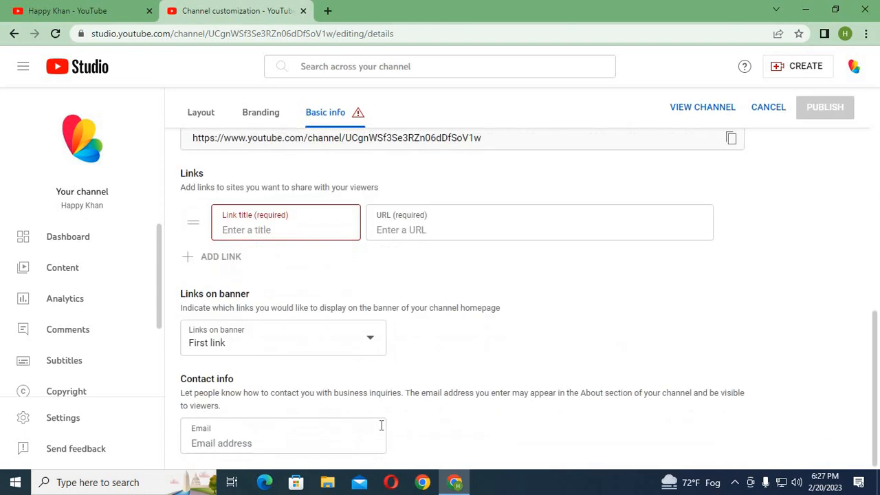
Clear the whole handle from the channel's basic info
scroll(409, 424, "up", 7)
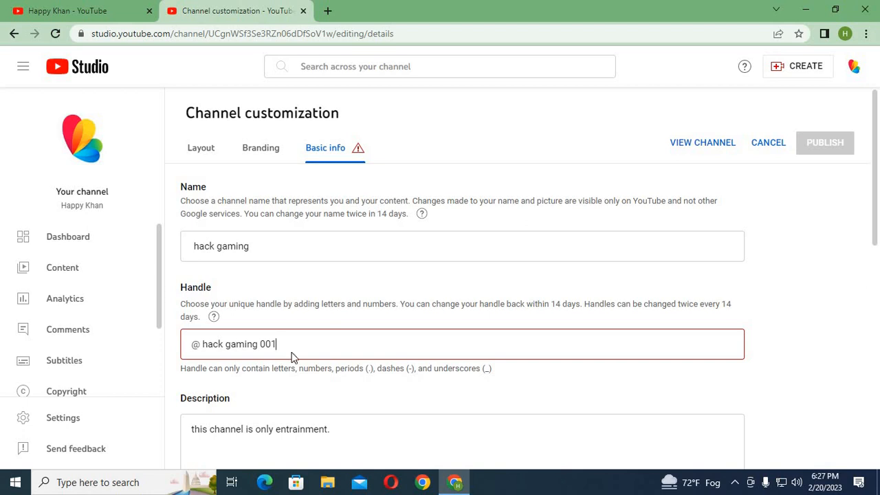
key("BackSpace")
key("BackSpace")
key("BackSpace")
key("BackSpace")
key("BackSpace")
key("BackSpace")
key("BackSpace")
key("BackSpace")
key("BackSpace")
key("BackSpace")
key("BackSpace")
key("BackSpace")
key("BackSpace")
key("BackSpace")
key("BackSpace")
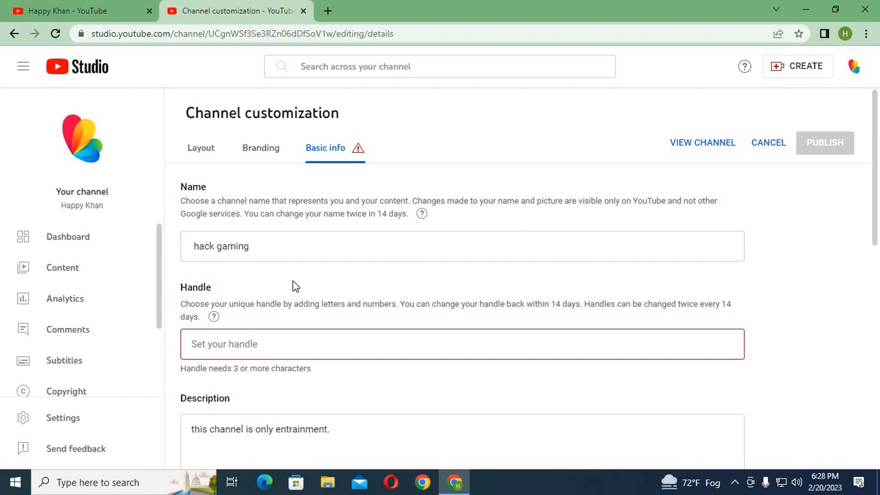
Review the title and URL fields of the channel link, and the branding picture, banner image and video watermark
scroll(292, 286, "down", 8)
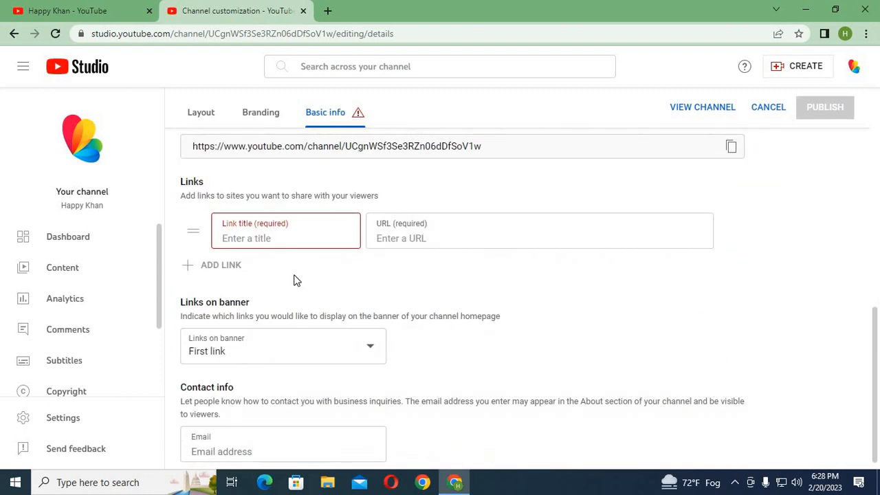
left_click(445, 229)
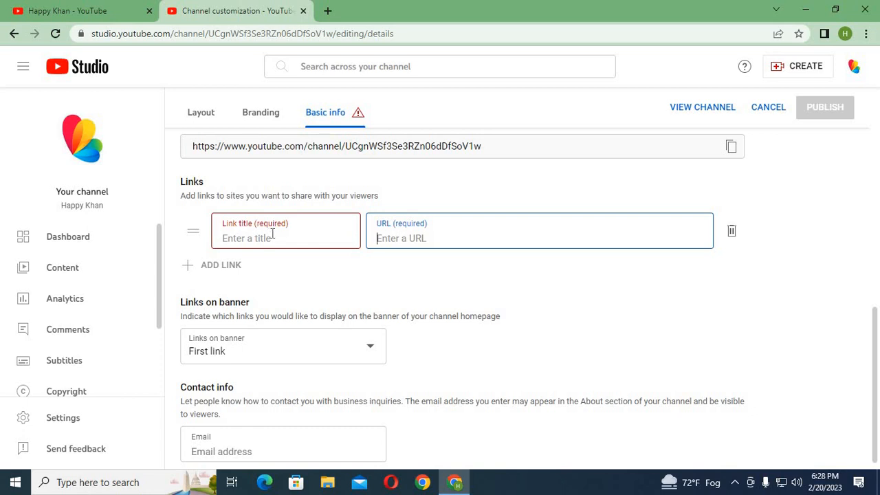
left_click(295, 243)
left_click(485, 236)
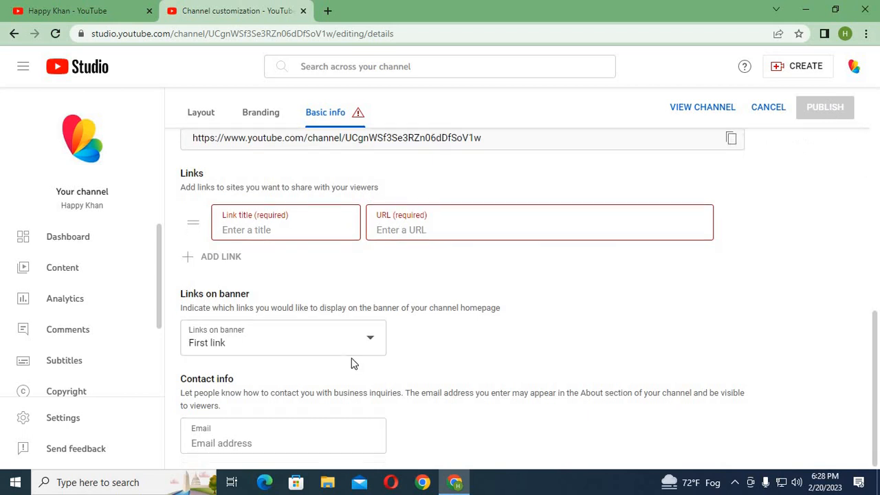
scroll(351, 361, "up", 3)
scroll(353, 362, "up", 5)
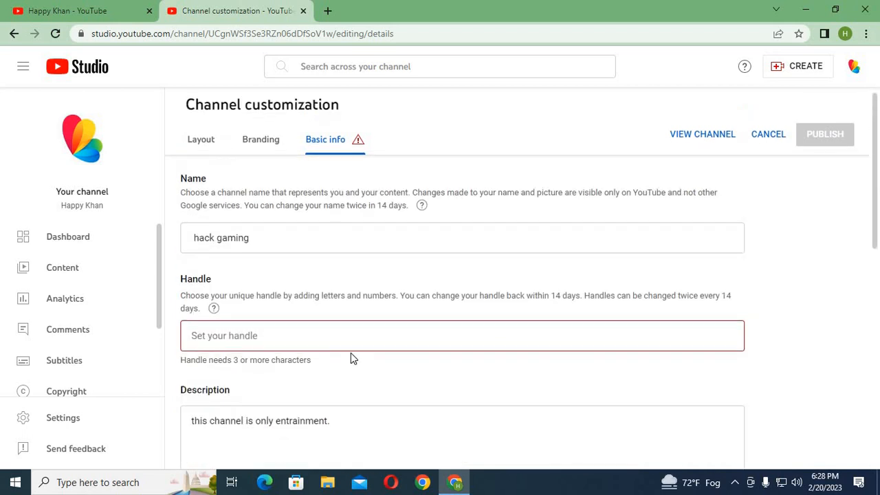
scroll(351, 352, "up", 1)
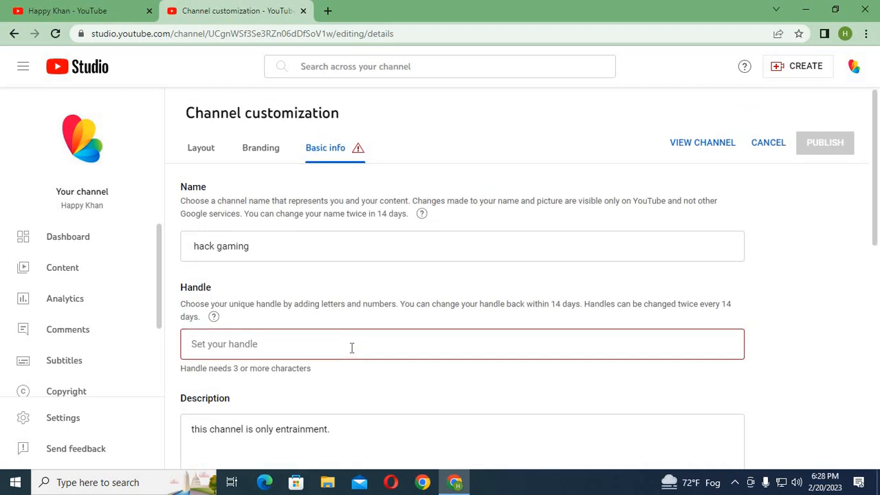
left_click(262, 153)
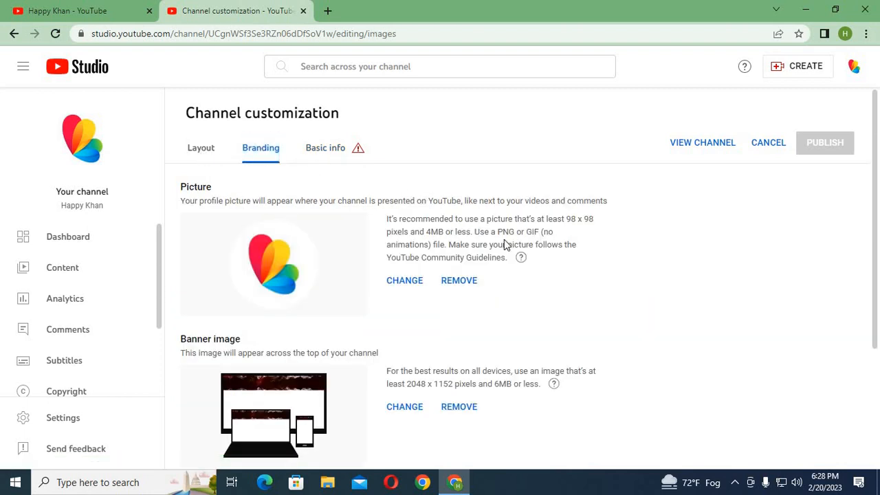
scroll(501, 248, "down", 3)
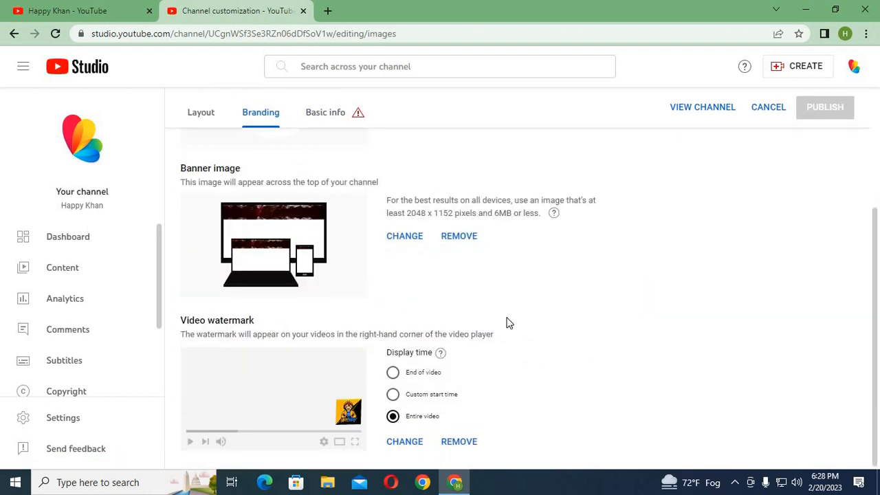
scroll(481, 304, "up", 3)
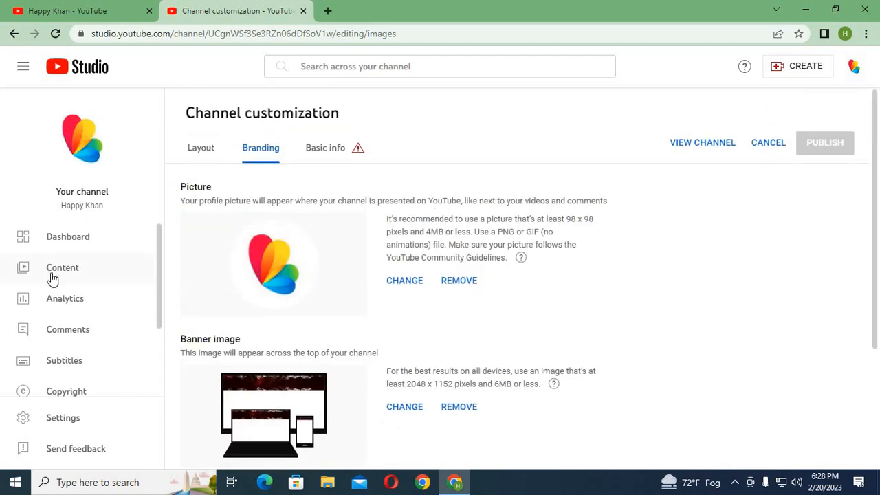
Open the channel settings and browse the default currency options
scroll(58, 382, "down", 2)
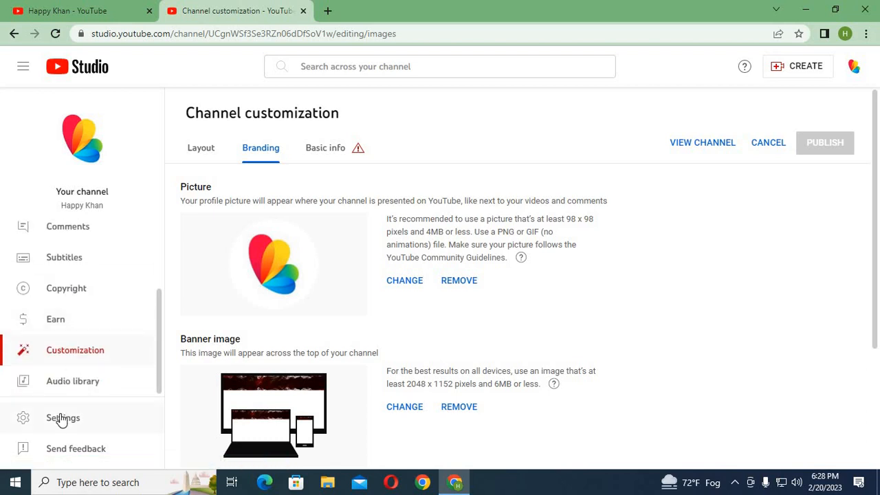
left_click(59, 416)
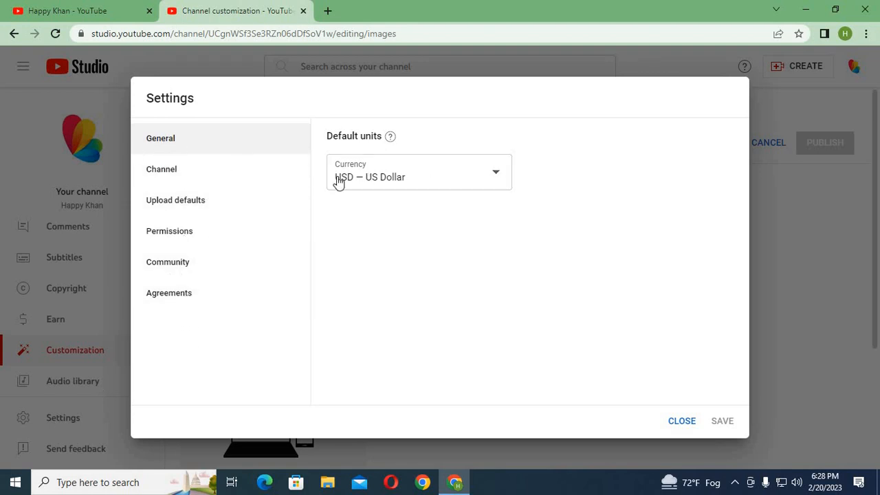
left_click(498, 176)
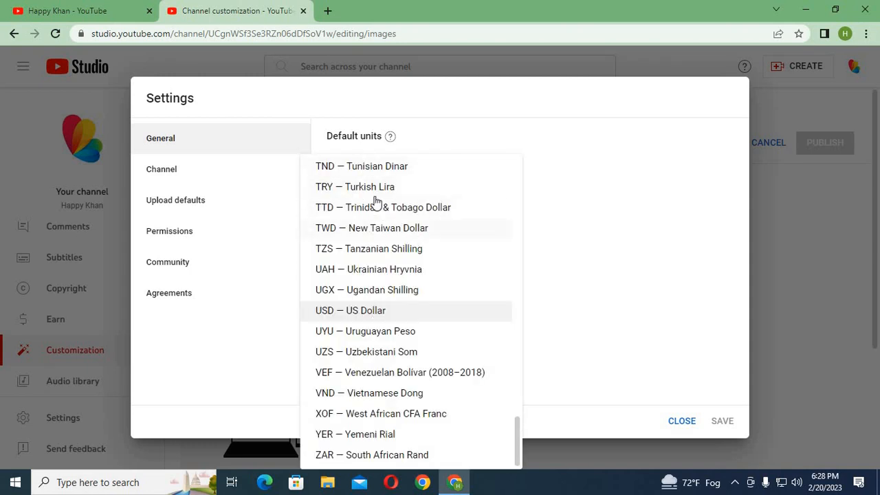
scroll(397, 313, "up", 4)
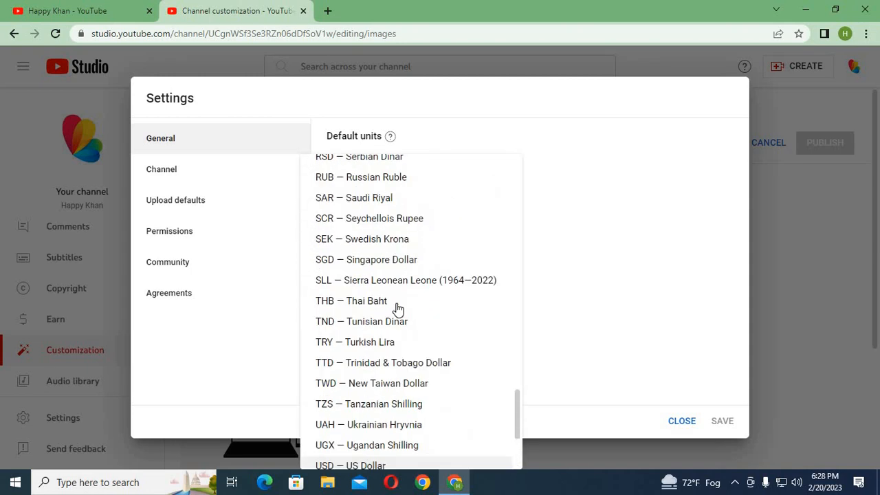
left_click(580, 269)
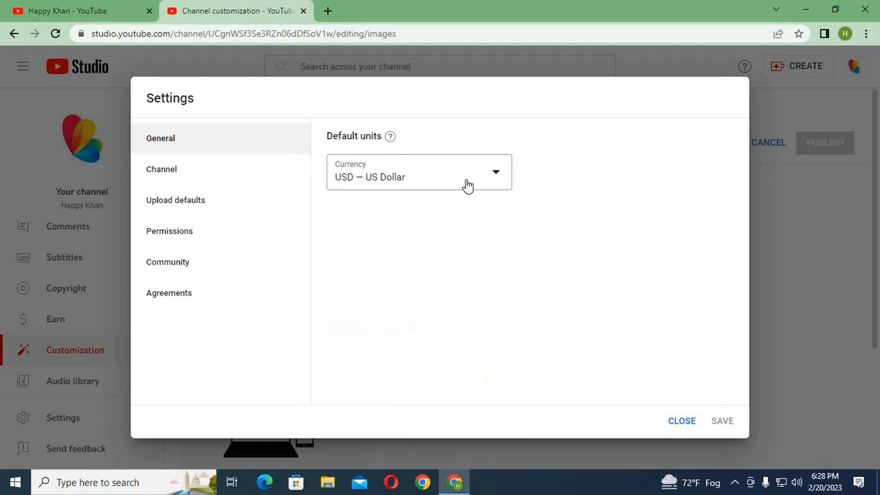
left_click(494, 176)
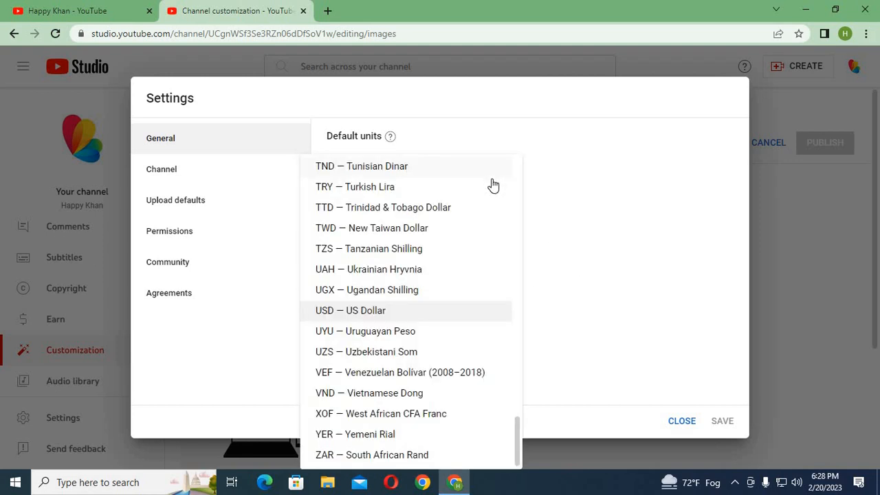
left_click(595, 255)
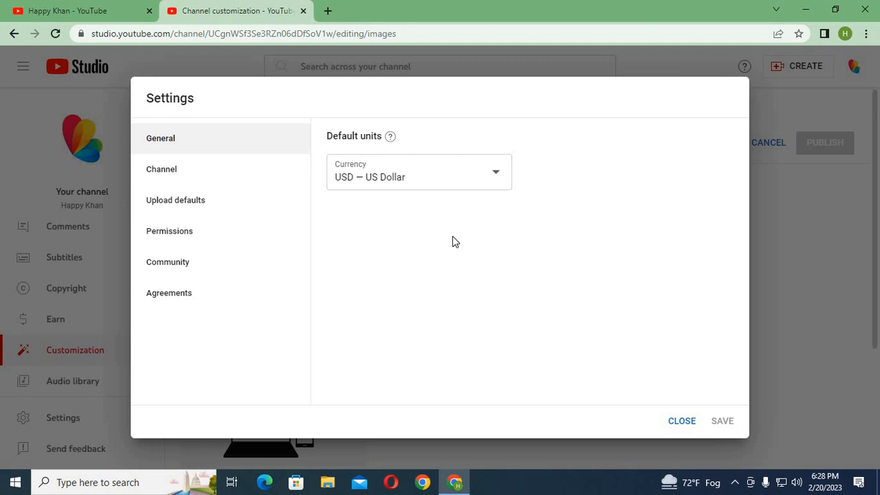
Set the default visibility for uploaded videos to Unlisted and save the settings
left_click(202, 201)
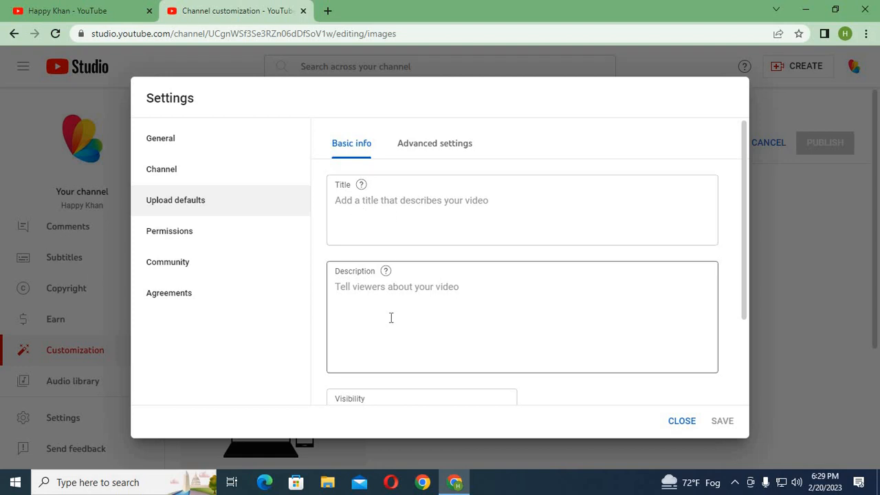
scroll(398, 332, "down", 3)
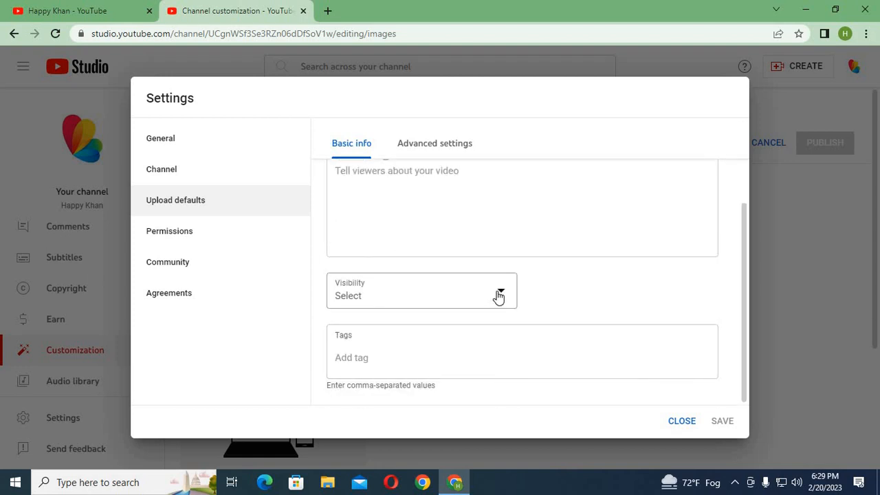
left_click(497, 296)
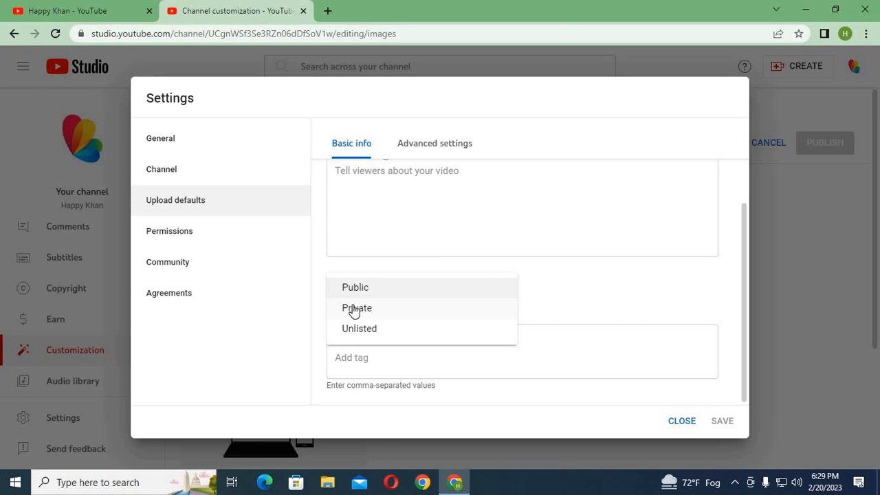
left_click(364, 330)
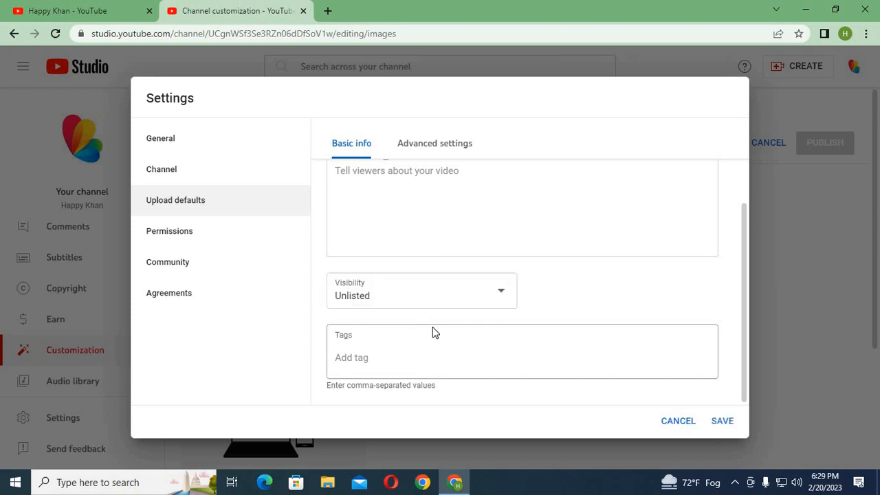
left_click(724, 423)
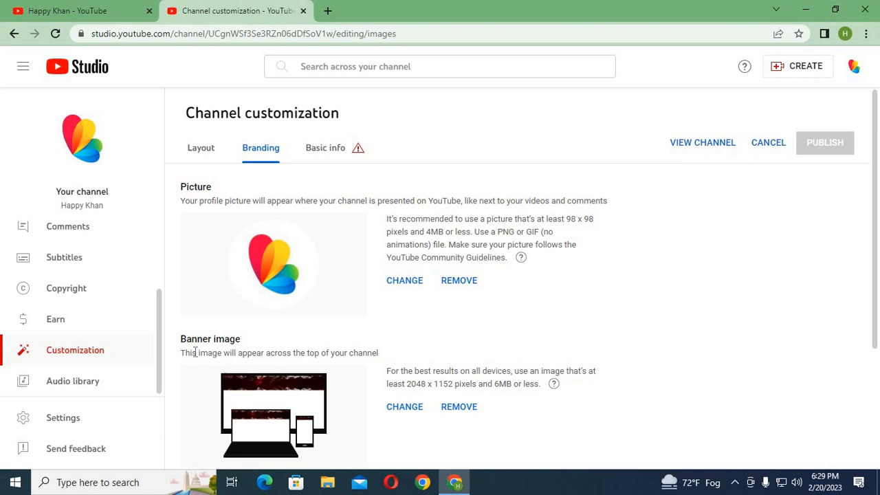
Reopen the settings and set the comments option in the advanced upload defaults to Allow all comments
left_click(64, 419)
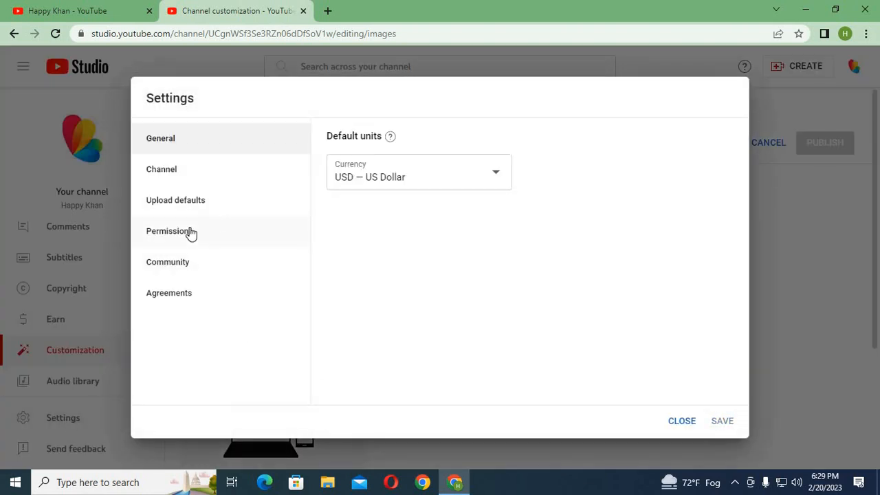
left_click(191, 232)
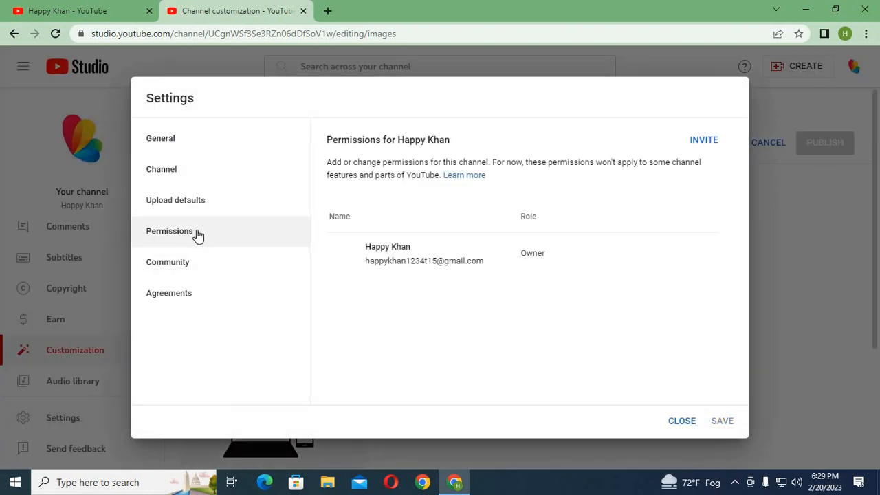
left_click(221, 204)
left_click(440, 143)
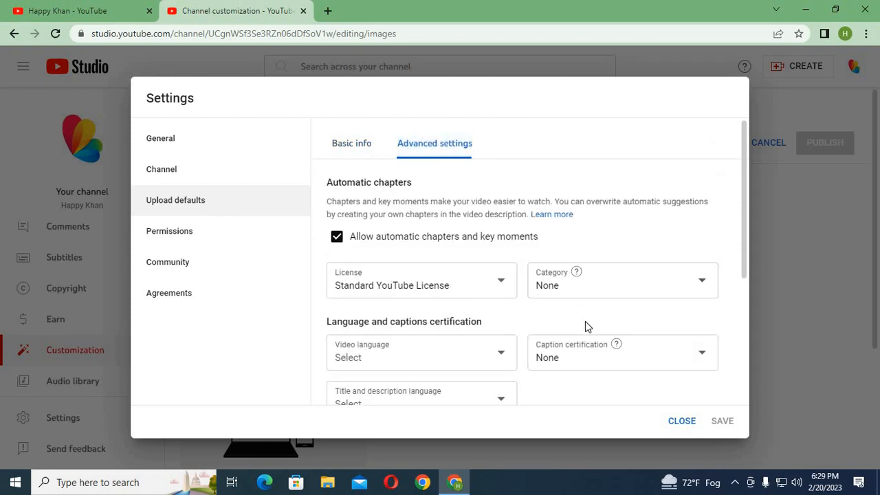
scroll(586, 326, "down", 3)
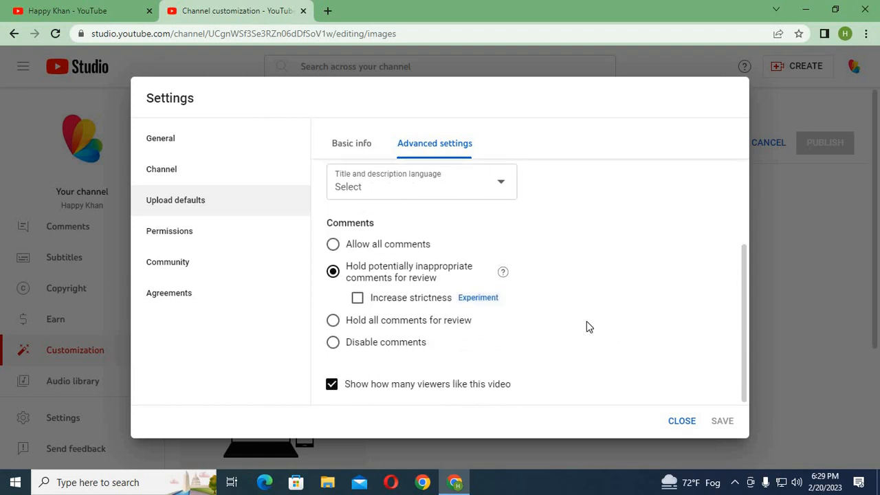
left_click(332, 245)
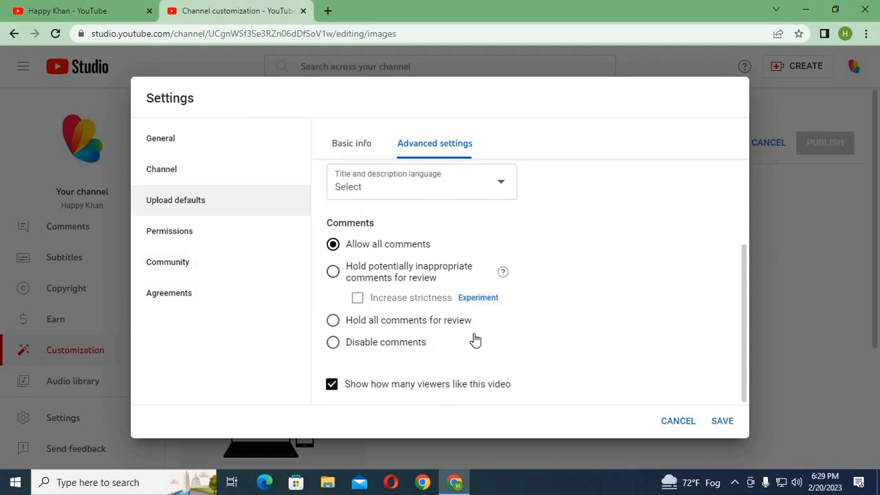
scroll(477, 341, "up", 3)
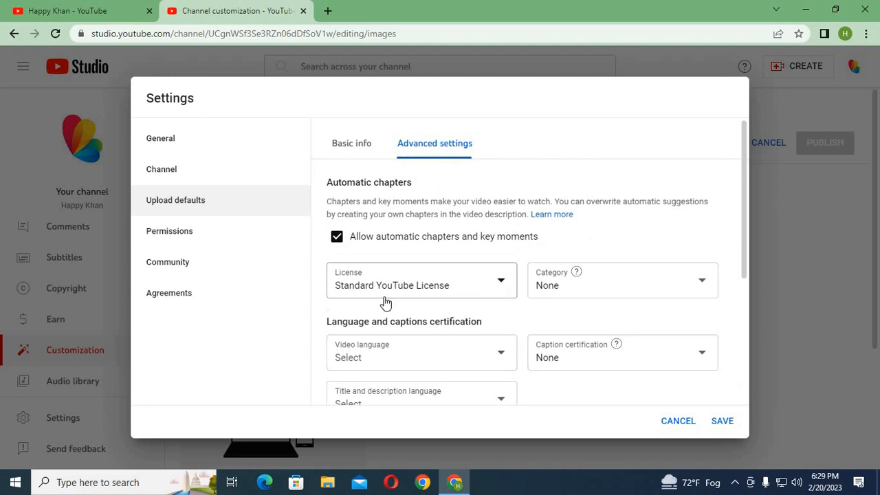
Set the default upload license to Standard YouTube License and the video category to Gaming
left_click(500, 283)
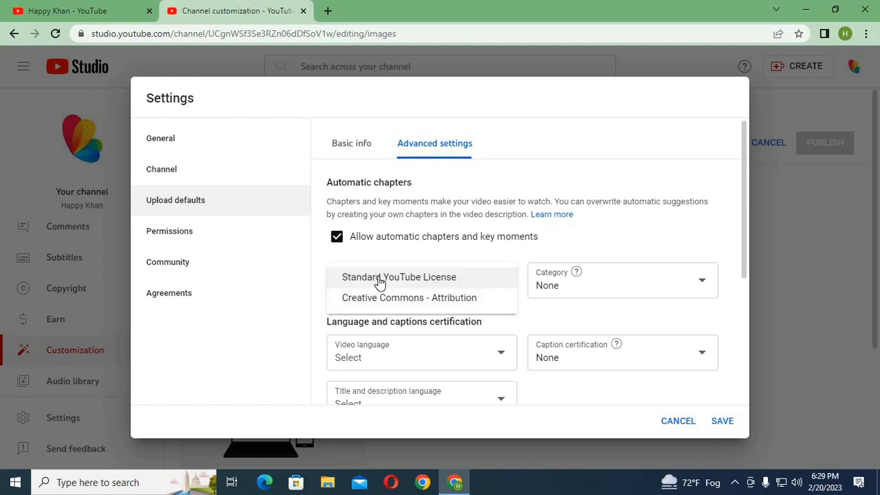
left_click(437, 278)
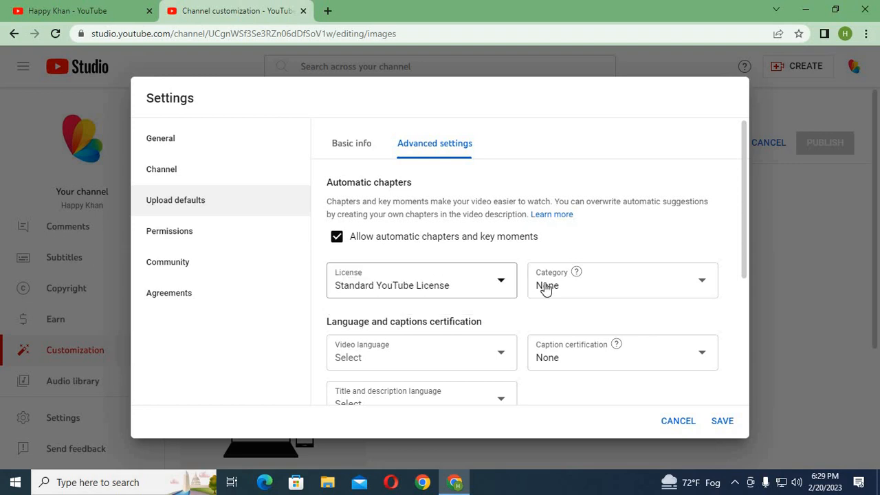
left_click(702, 282)
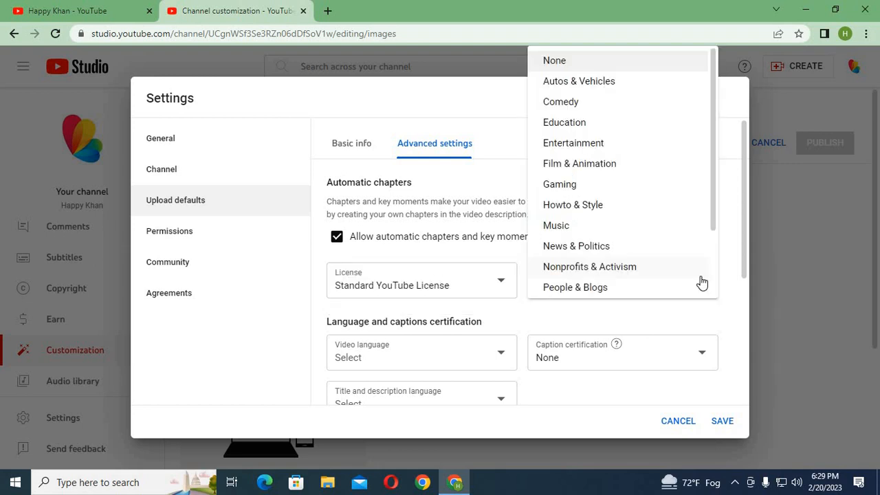
left_click(560, 184)
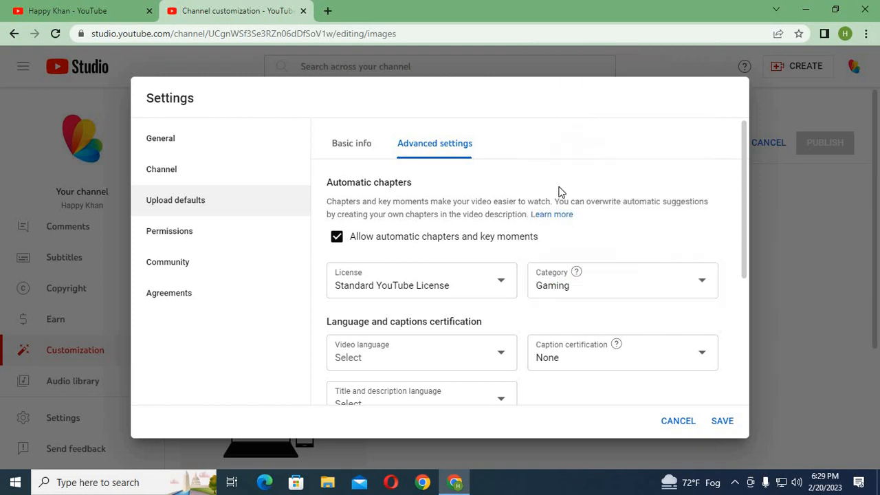
Set the default video language to Bangla and the caption certification to "This content has never aired on television in the U.S."
scroll(505, 302, "down", 1)
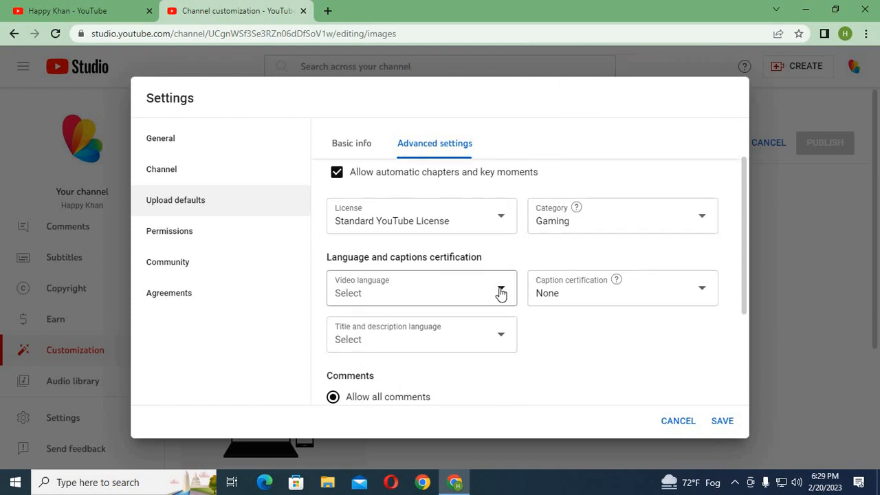
left_click(502, 293)
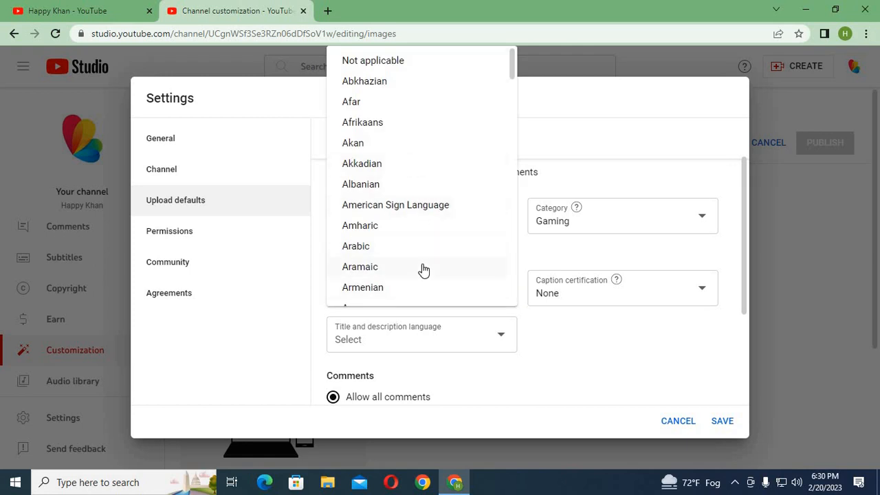
scroll(424, 222, "down", 5)
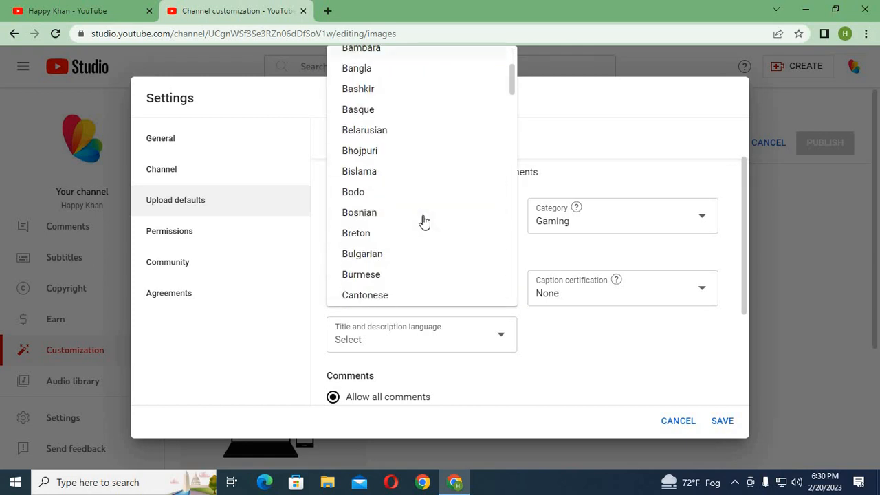
scroll(410, 238, "up", 1)
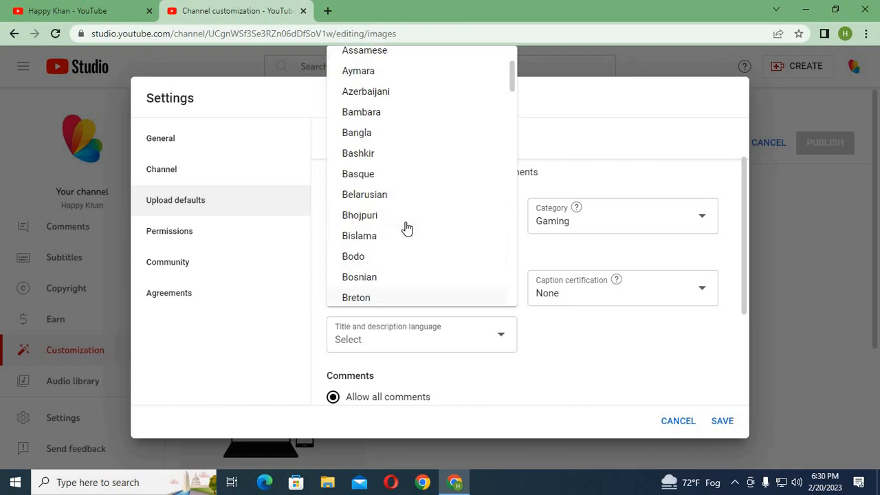
left_click(374, 137)
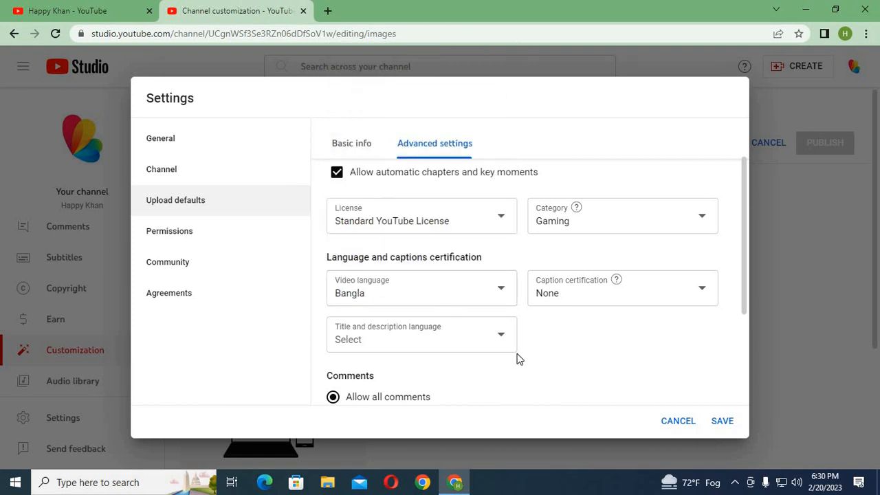
left_click(703, 292)
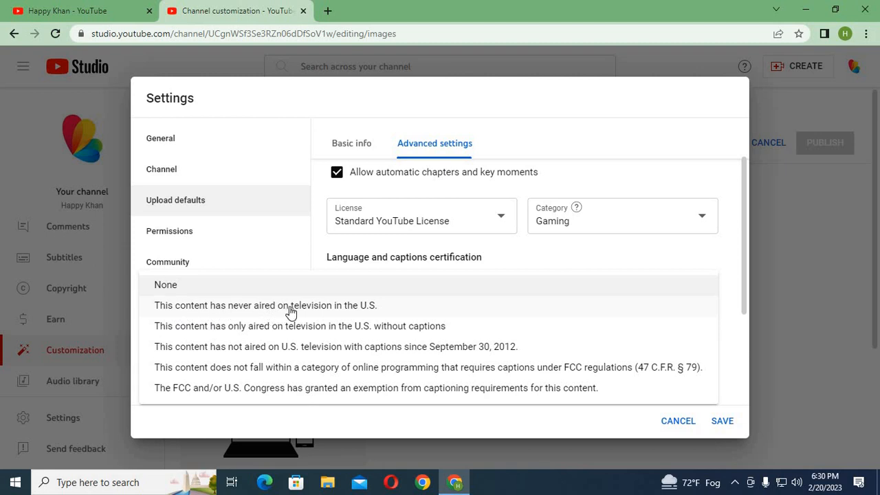
left_click(342, 305)
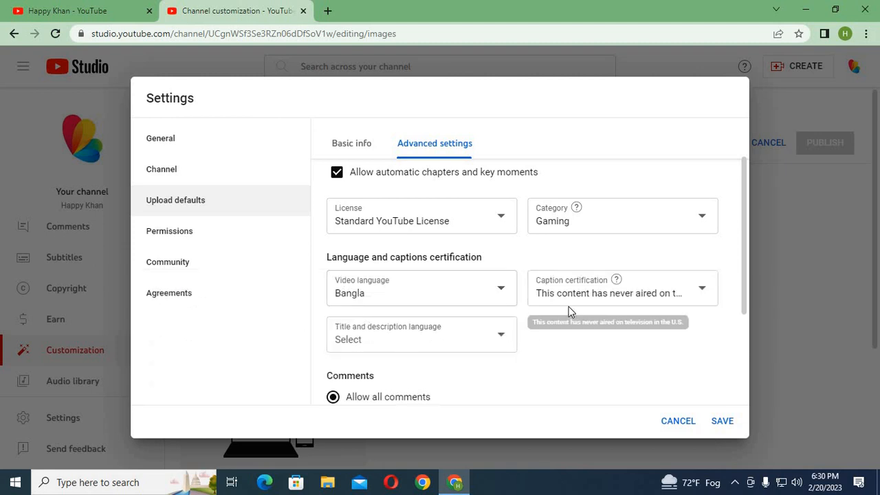
Set the default title and description language to Bangla
left_click(501, 339)
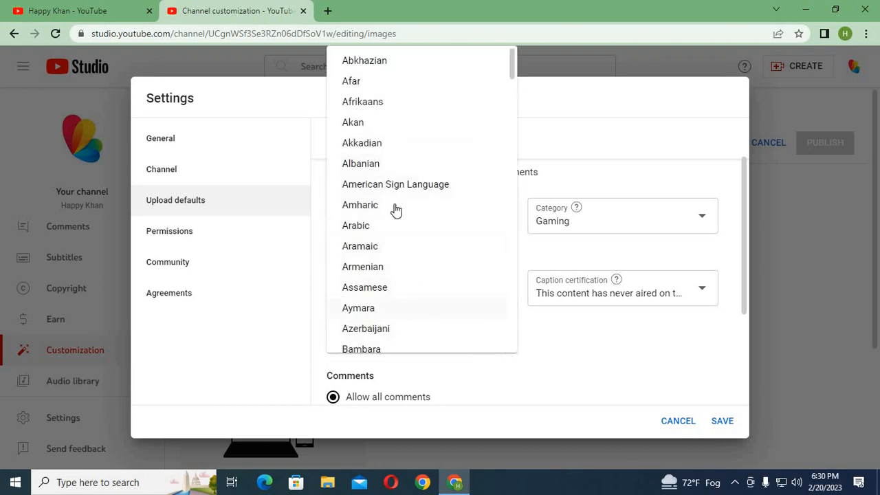
scroll(392, 196, "down", 3)
scroll(393, 213, "up", 3)
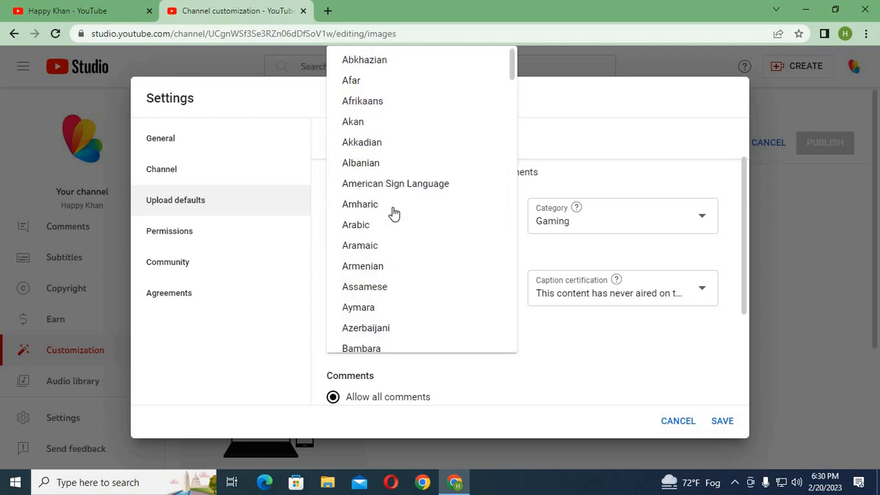
scroll(393, 213, "down", 3)
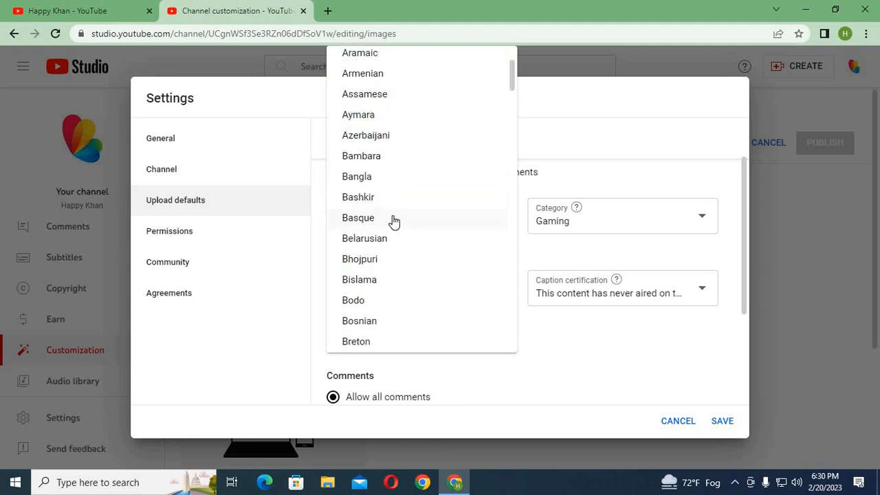
scroll(393, 220, "down", 3)
scroll(392, 220, "up", 3)
left_click(371, 177)
Try the option of holding potentially inappropriate comments, return to Allow all comments, and save the upload defaults
scroll(440, 351, "down", 2)
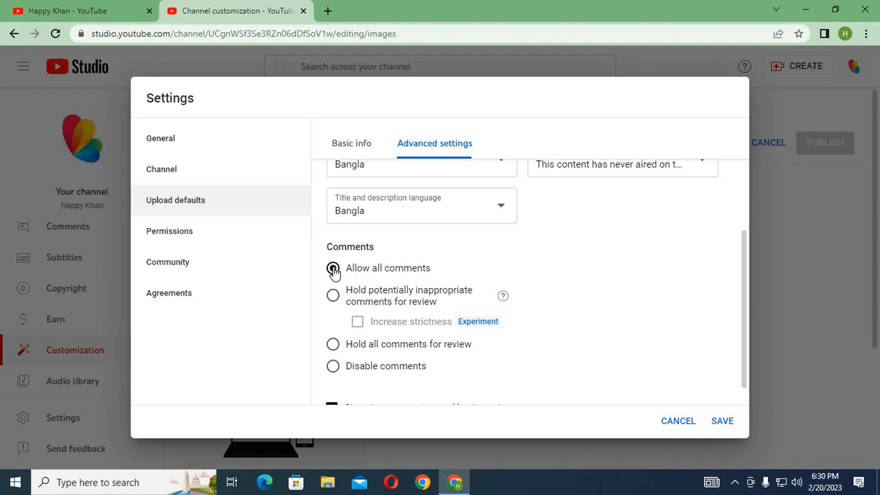
left_click(334, 302)
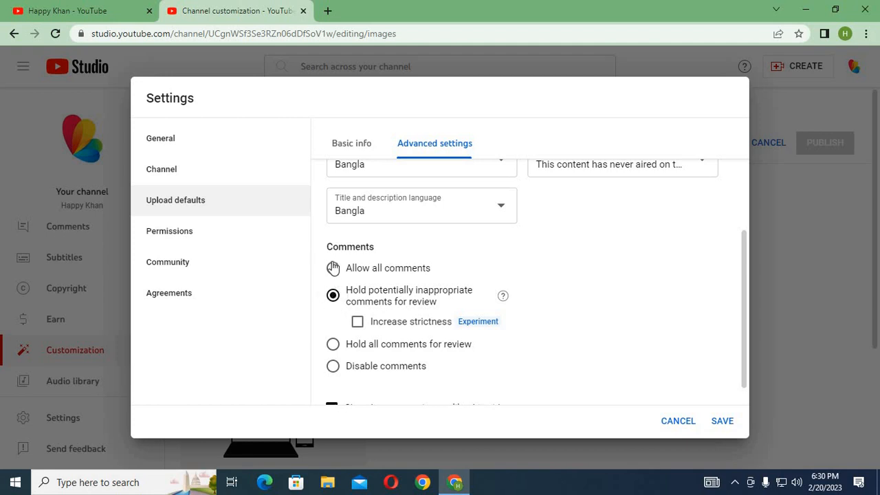
left_click(334, 269)
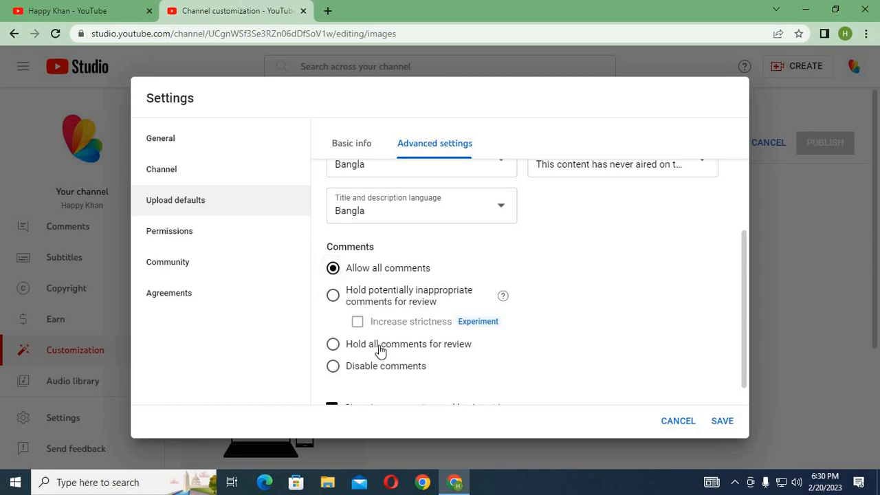
scroll(385, 354, "down", 1)
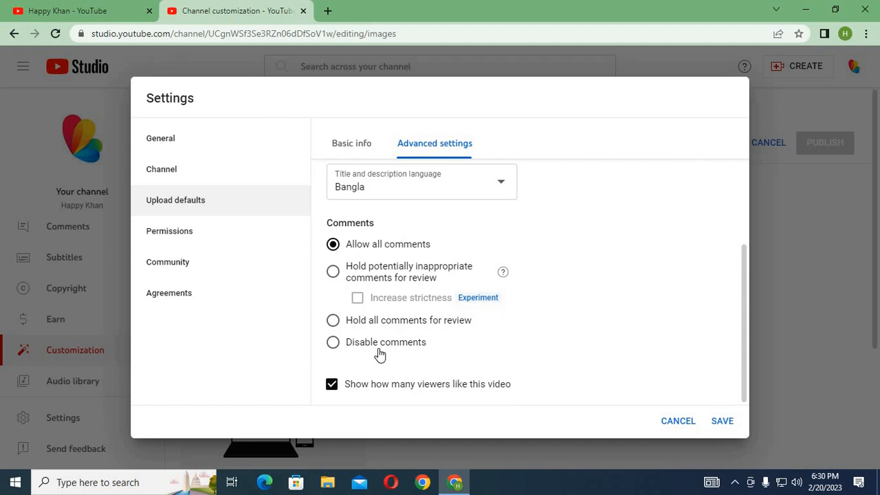
left_click(722, 422)
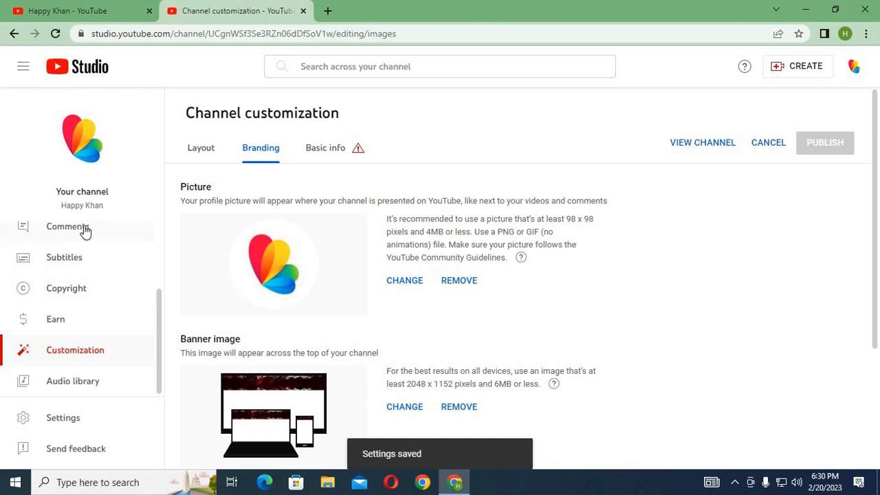
Reopen the settings and view the channel's permissions
left_click(56, 417)
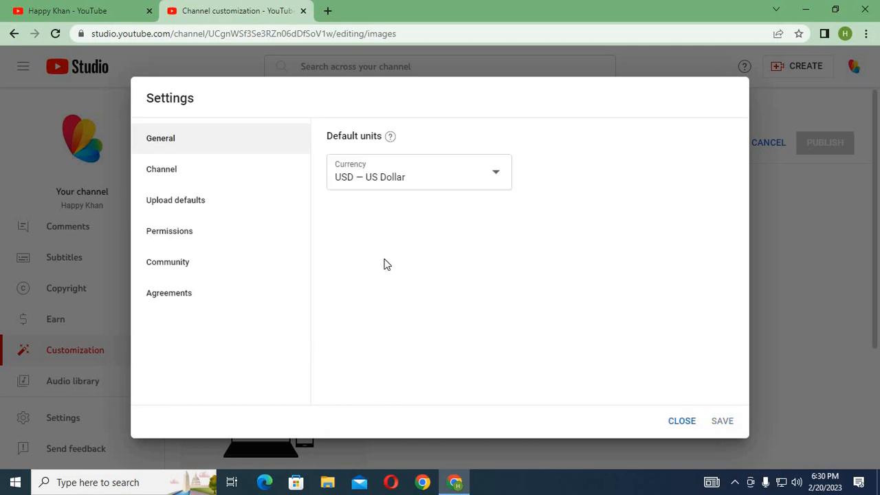
left_click(186, 205)
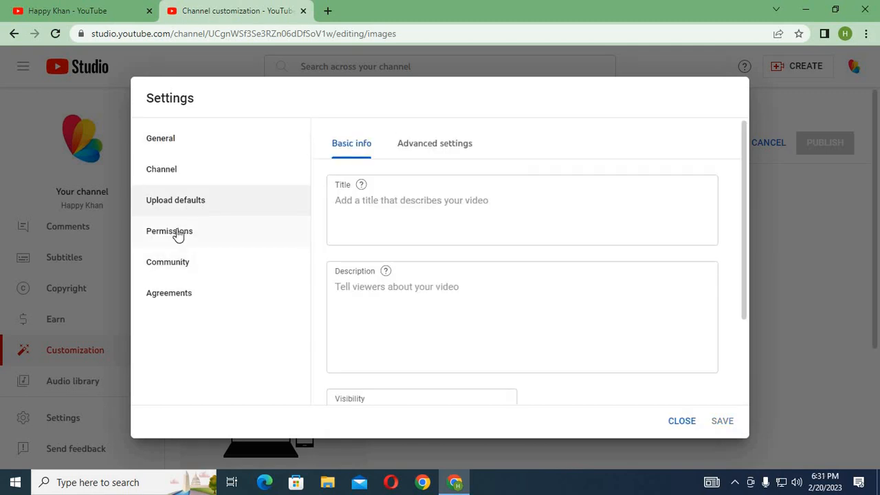
left_click(178, 233)
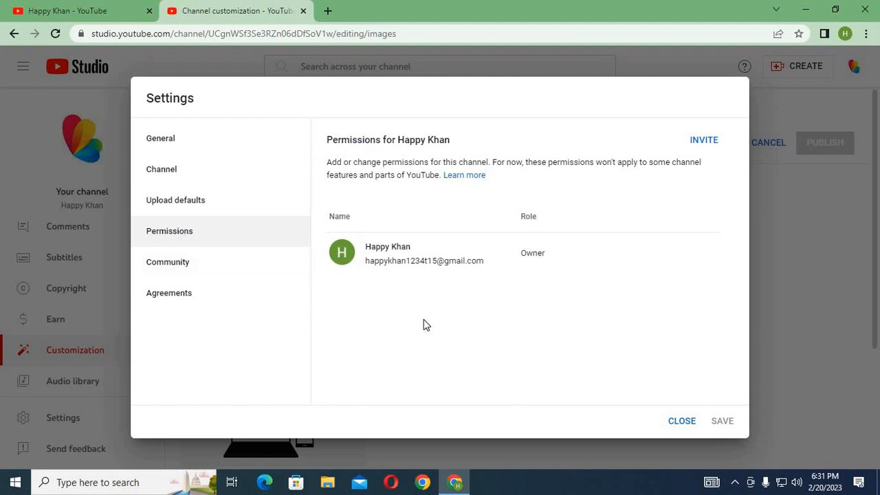
Try inviting a user with Editor (limited) access without entering an email address, and dismiss the invitation
left_click(711, 141)
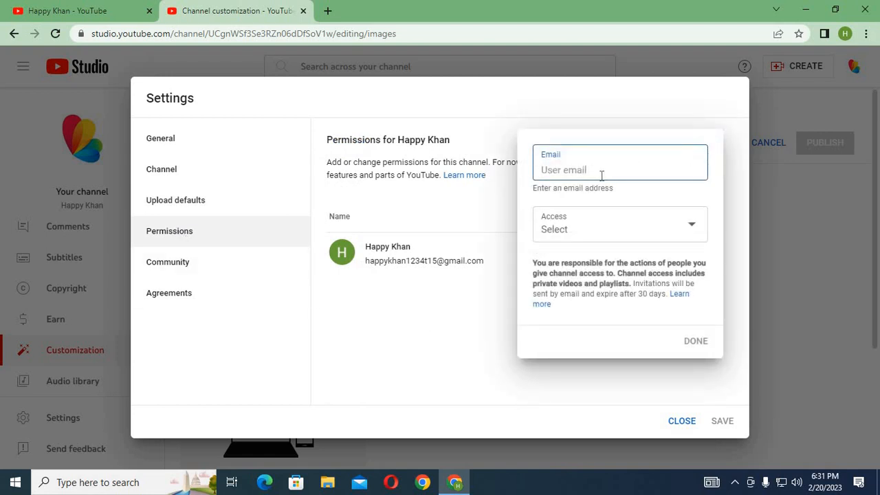
left_click(693, 231)
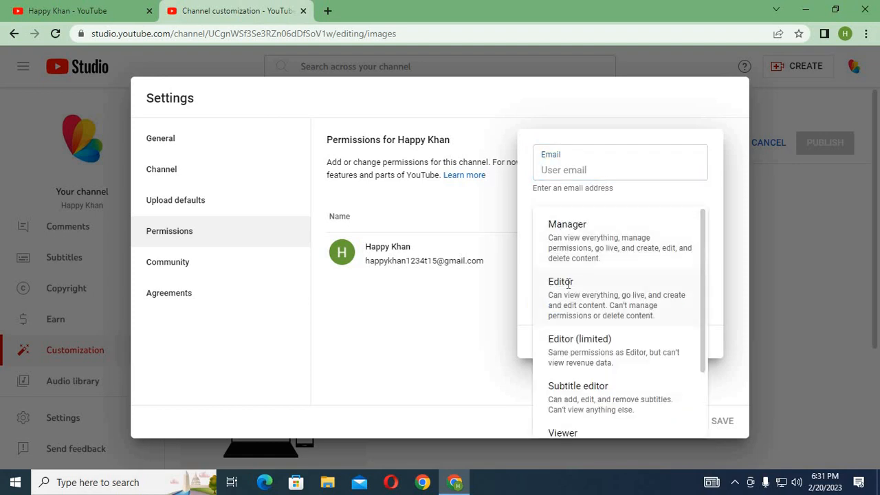
scroll(571, 352, "down", 1)
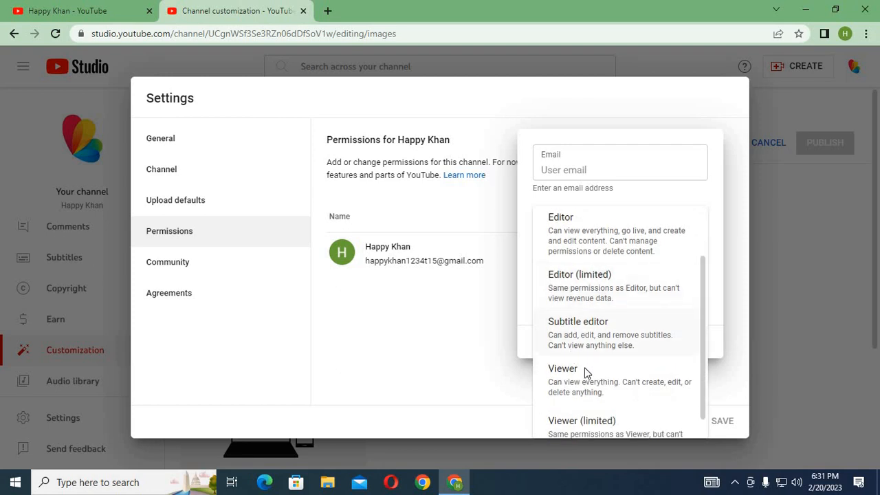
scroll(585, 394, "down", 1)
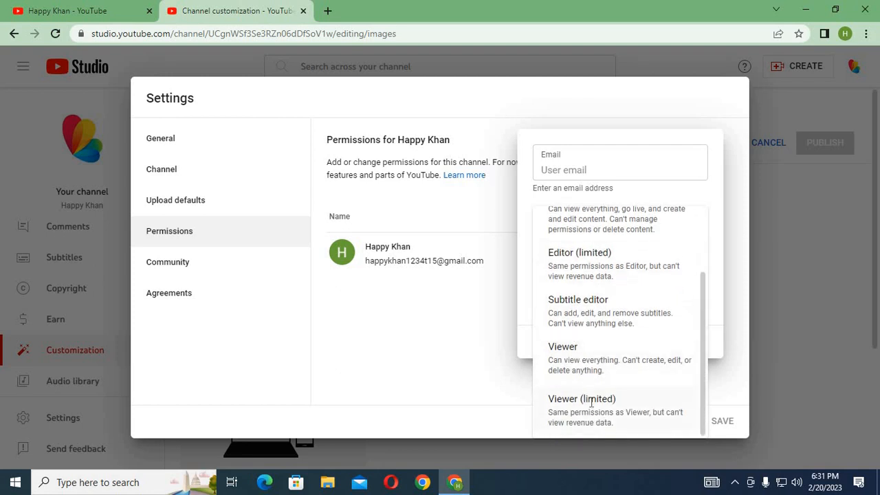
left_click(581, 265)
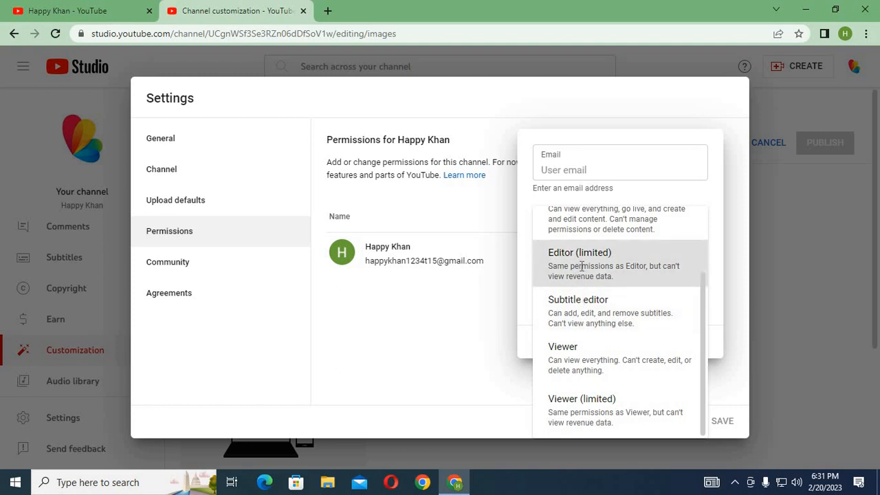
left_click(594, 166)
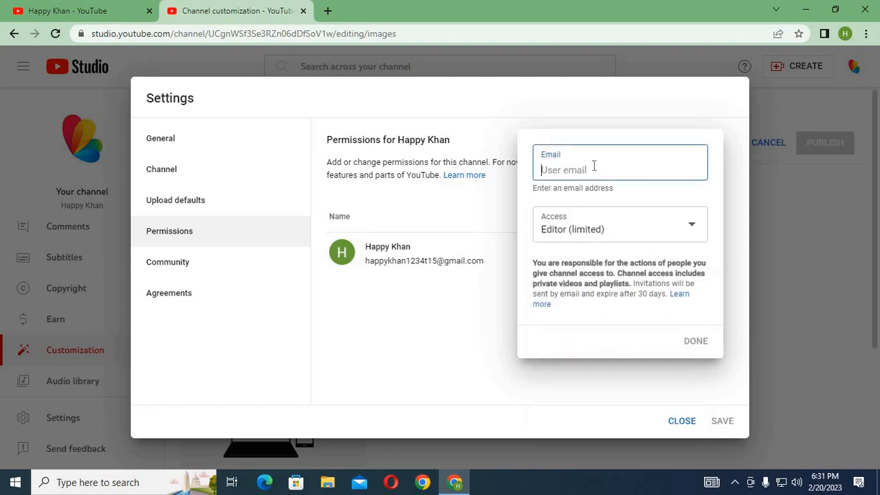
left_click(693, 341)
left_click(462, 318)
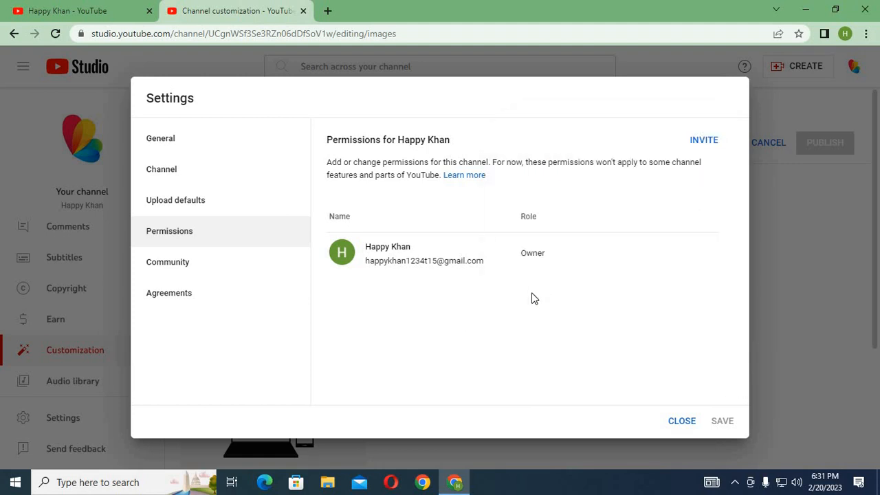
Examine the community automated filters, covering moderators, approved and hidden users, live redirects, blocked words and link blocking
left_click(198, 266)
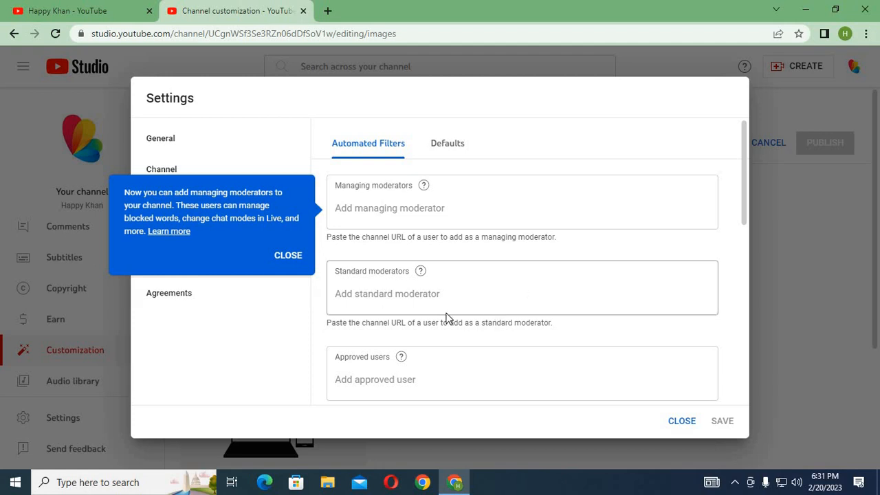
left_click(290, 257)
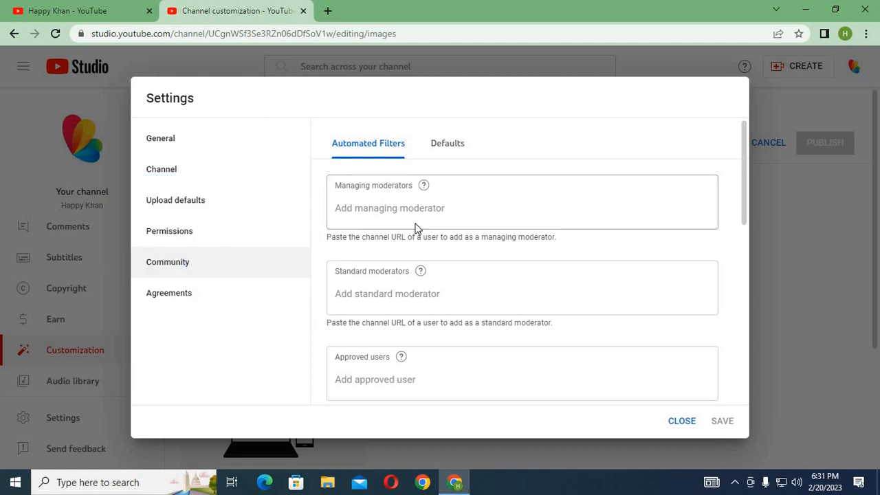
left_click(451, 209)
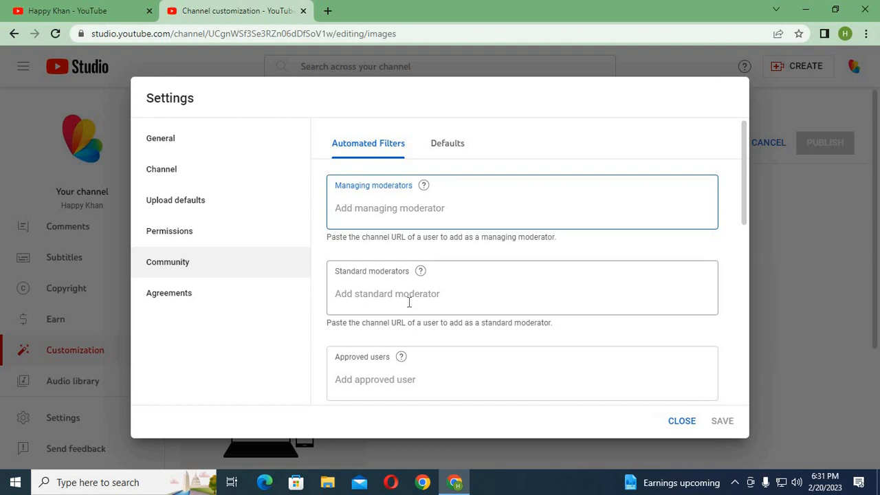
scroll(417, 305, "down", 1)
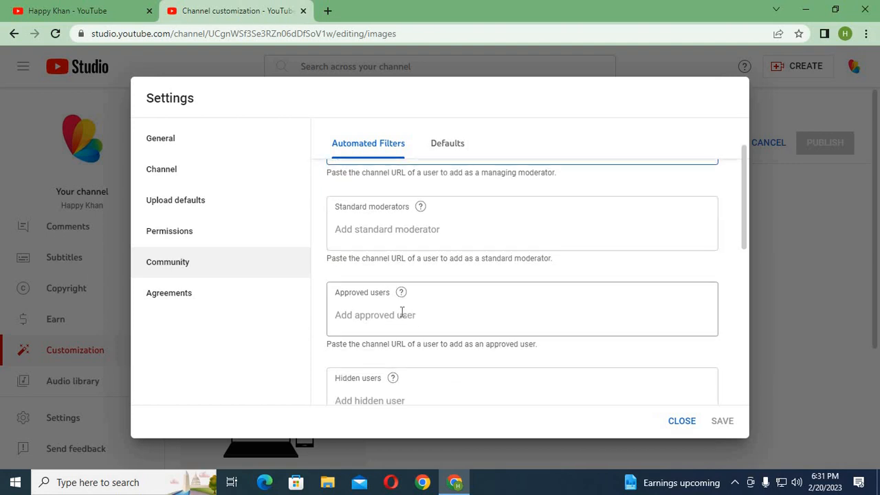
scroll(406, 347, "down", 1)
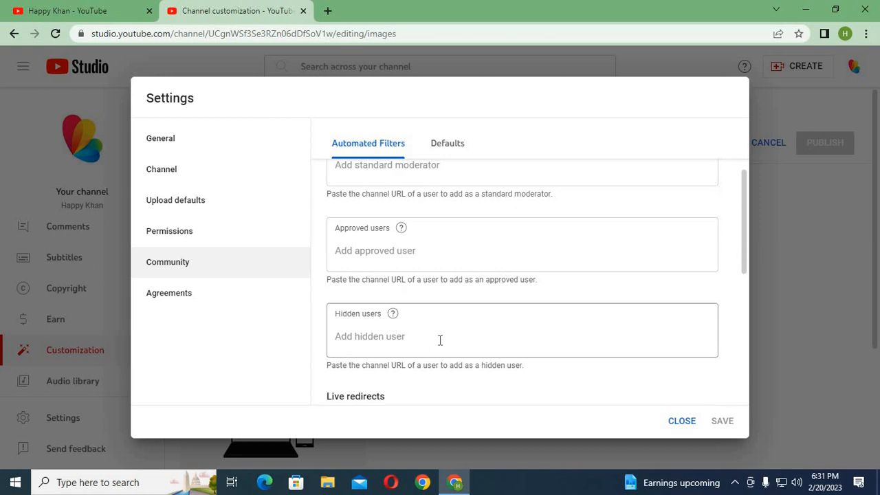
scroll(440, 340, "down", 2)
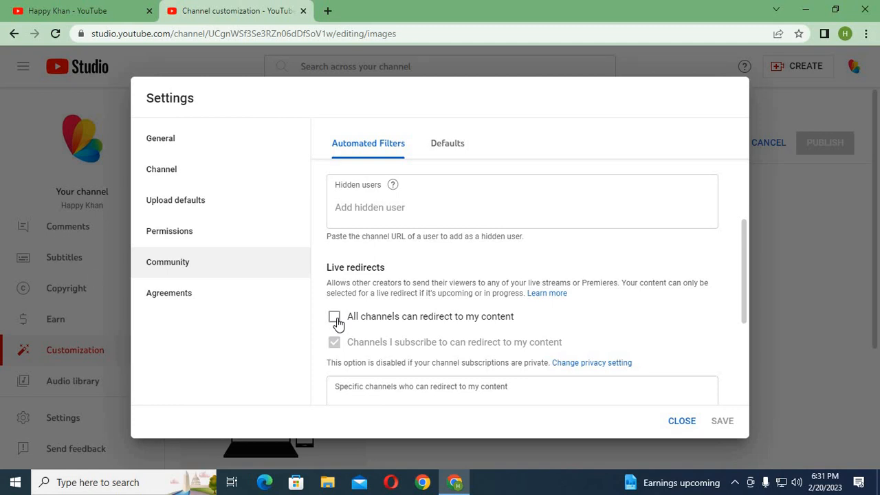
scroll(474, 343, "down", 2)
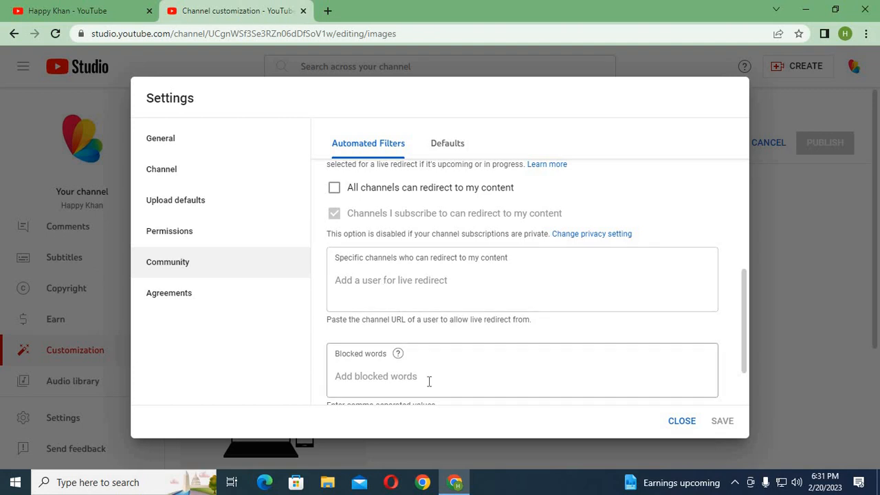
scroll(429, 380, "down", 1)
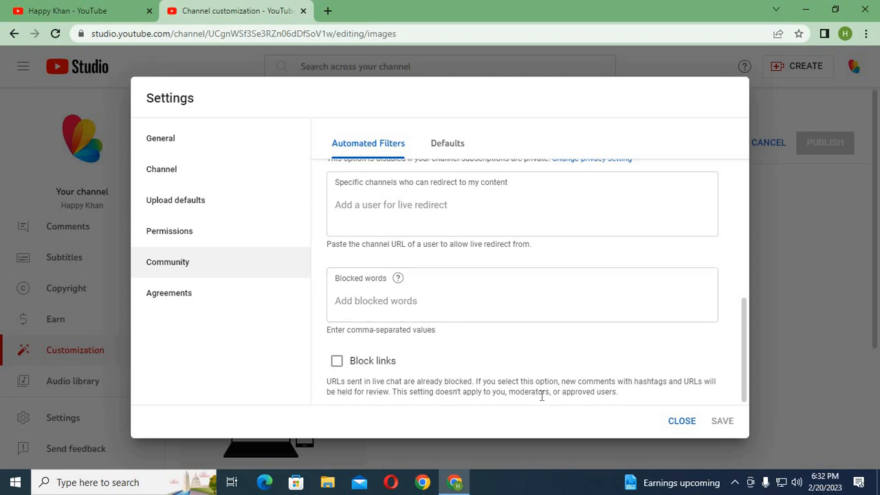
scroll(534, 374, "up", 6)
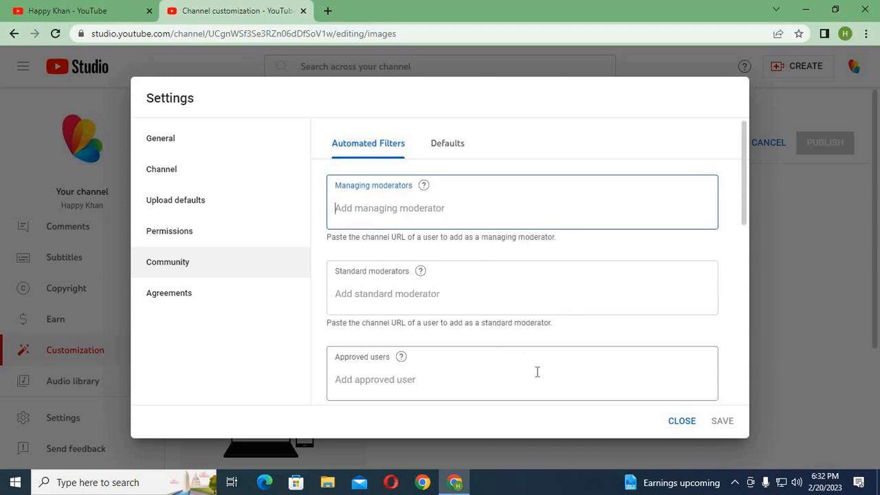
View the community defaults for channel comments and live chat messages, dismissing the strictness tip, and close the settings
left_click(445, 146)
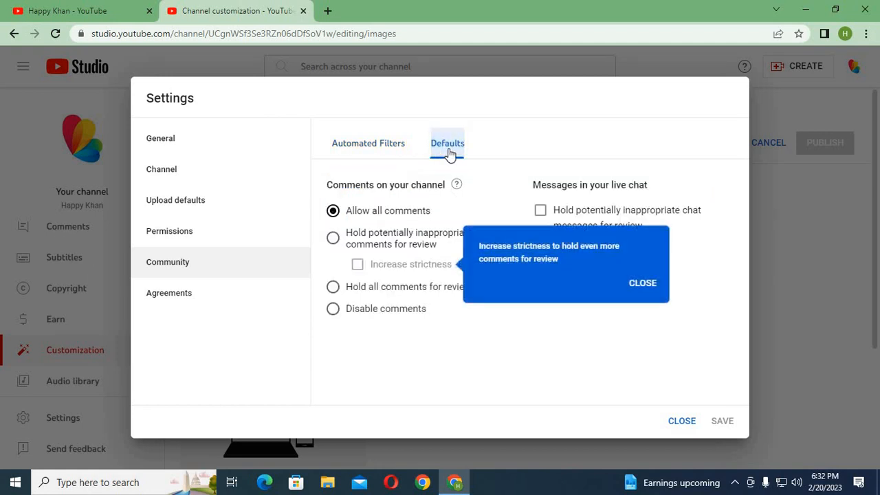
left_click(651, 288)
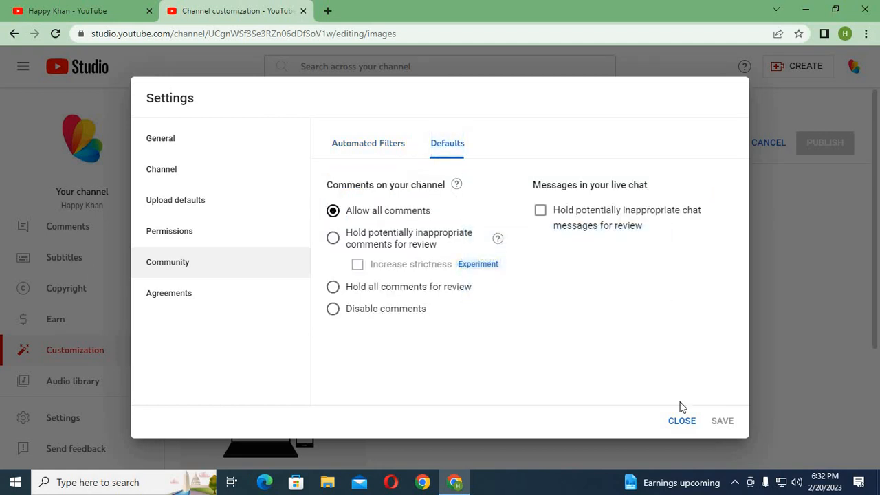
left_click(685, 421)
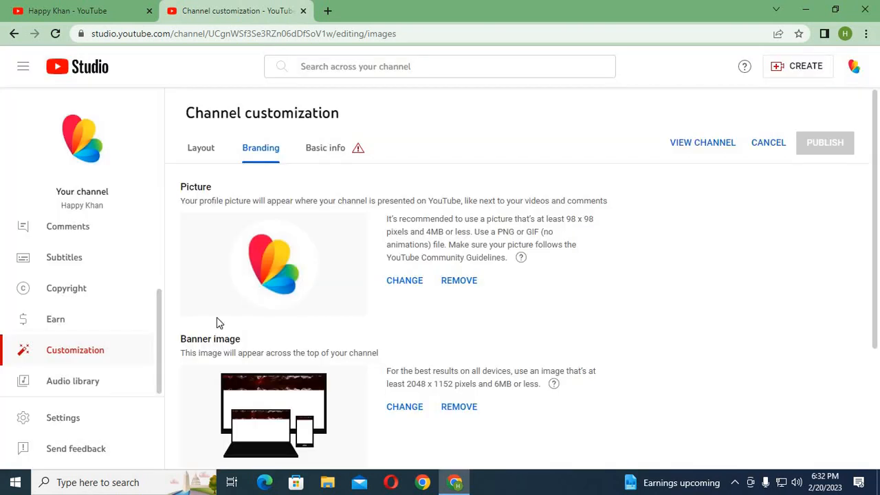
Reopen the settings to view the agreements and recheck the community automated filters, and close the settings
left_click(79, 418)
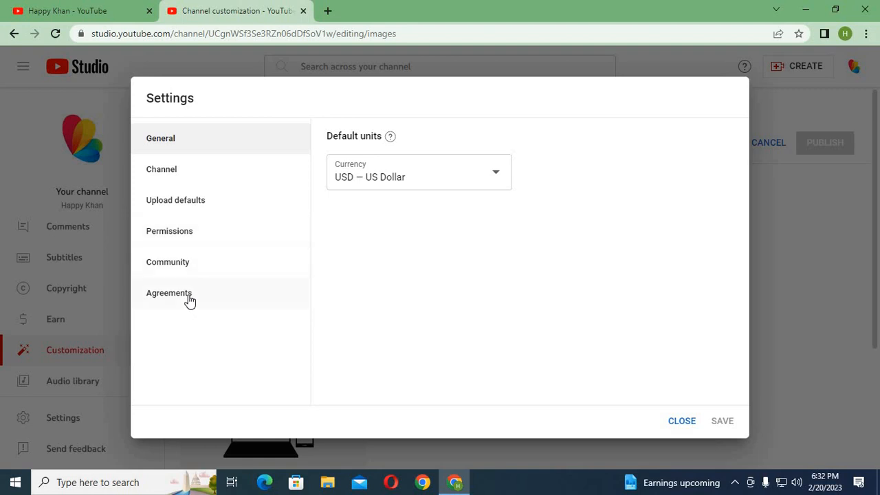
left_click(189, 301)
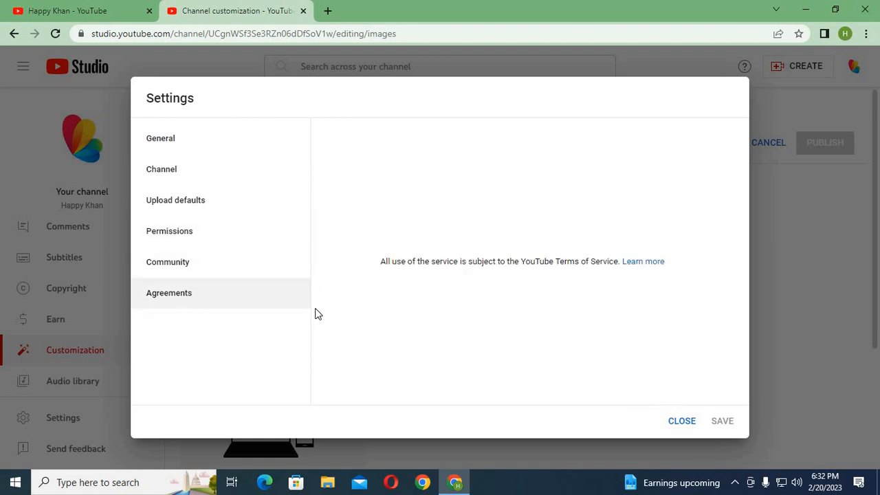
left_click(198, 261)
scroll(354, 306, "down", 10)
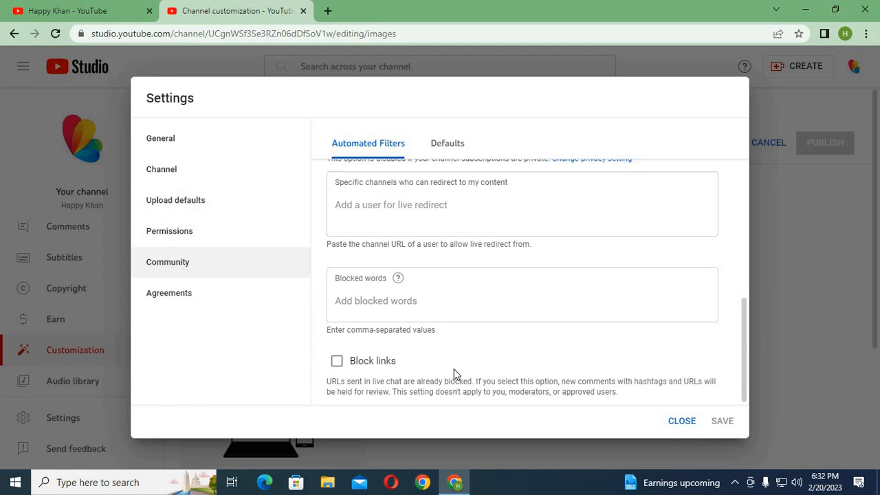
left_click(677, 421)
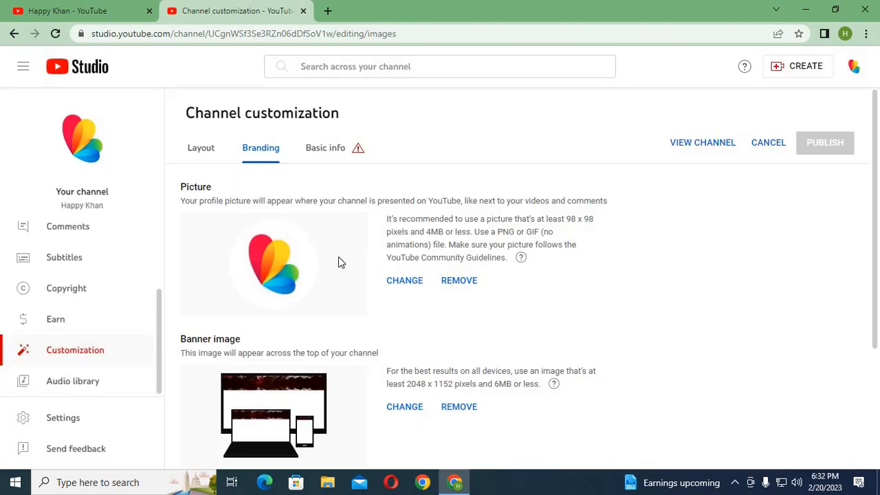
Leave the channel's branding customization for the Earn page, discarding the unsaved changes
scroll(344, 257, "down", 1)
scroll(375, 272, "down", 1)
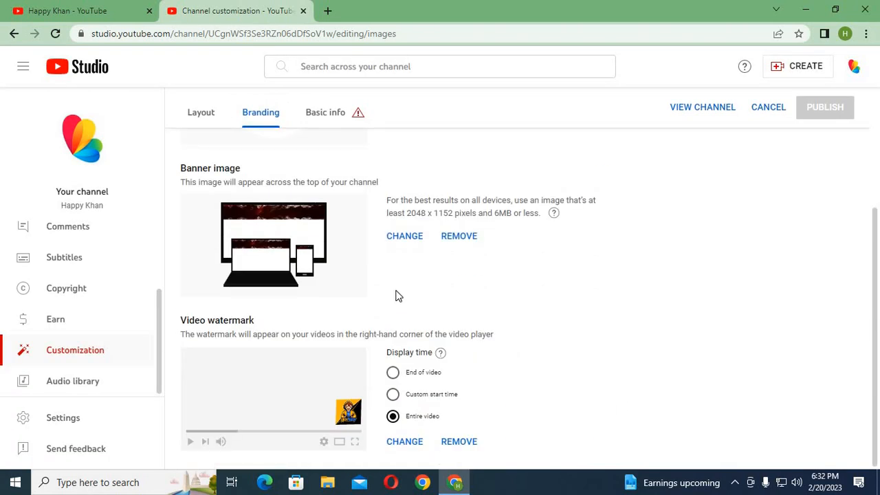
left_click(69, 320)
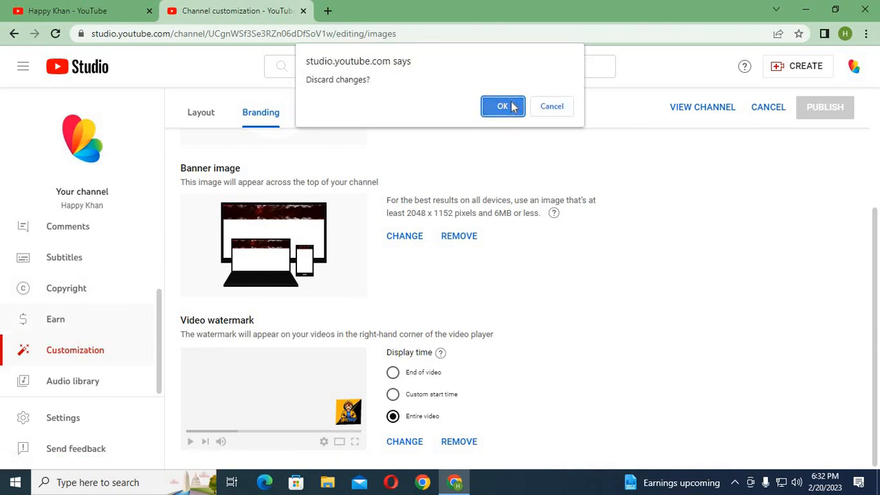
left_click(508, 107)
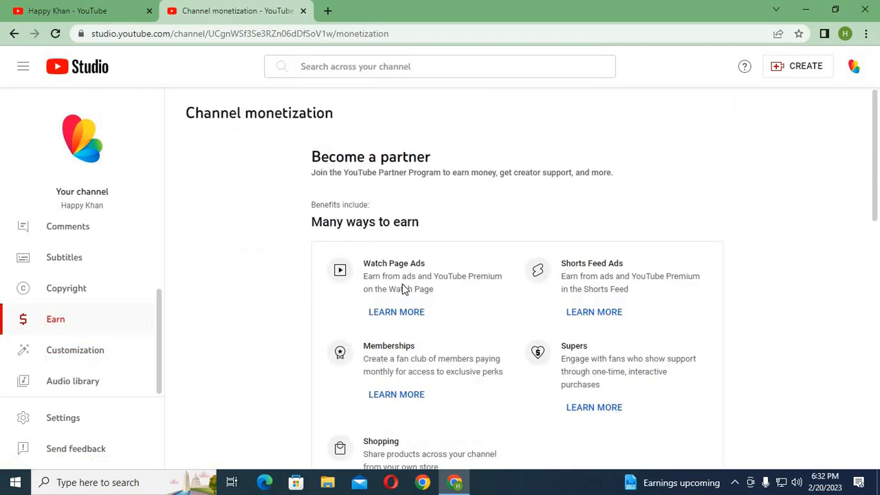
Examine the YouTube Partner Program benefits, creator support tools and requirements for joining on the channel monetization page
scroll(413, 292, "down", 1)
scroll(505, 321, "down", 2)
scroll(501, 323, "down", 3)
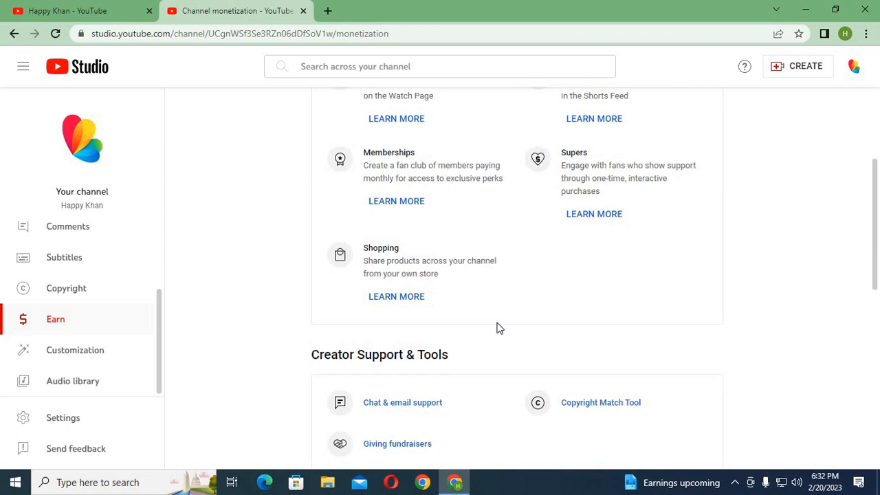
scroll(490, 330, "down", 3)
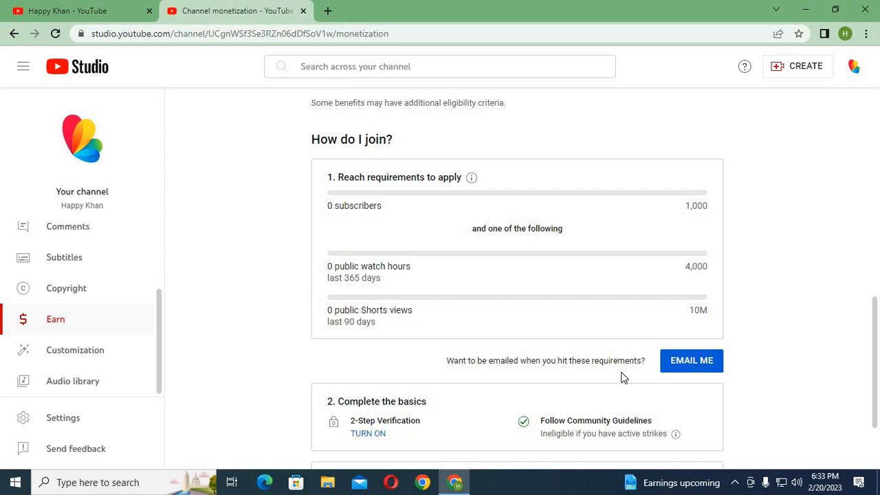
scroll(696, 381, "down", 1)
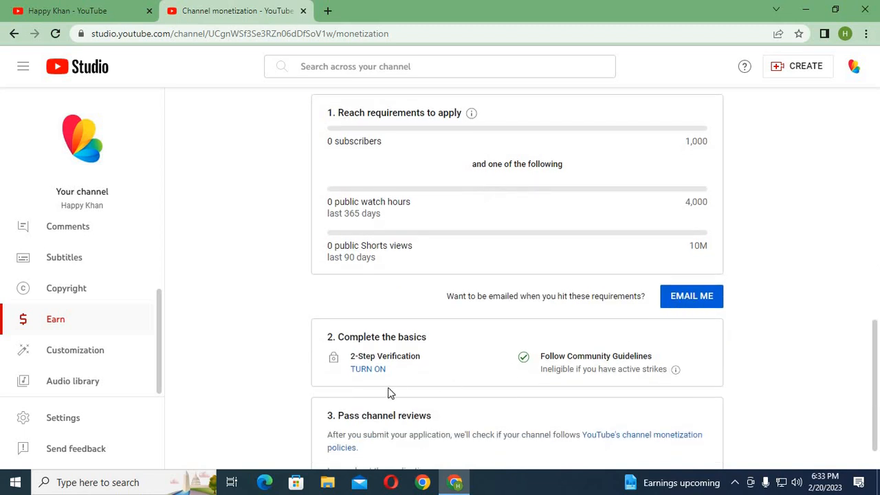
scroll(383, 375, "down", 1)
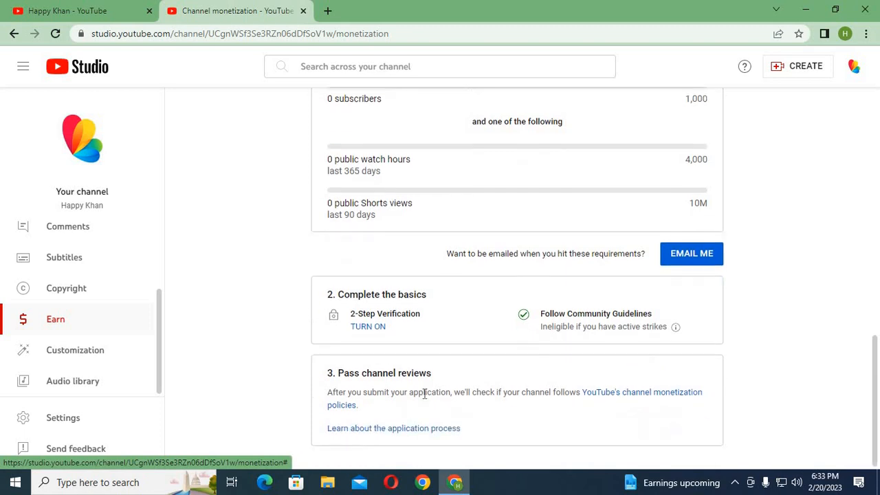
scroll(437, 391, "up", 7)
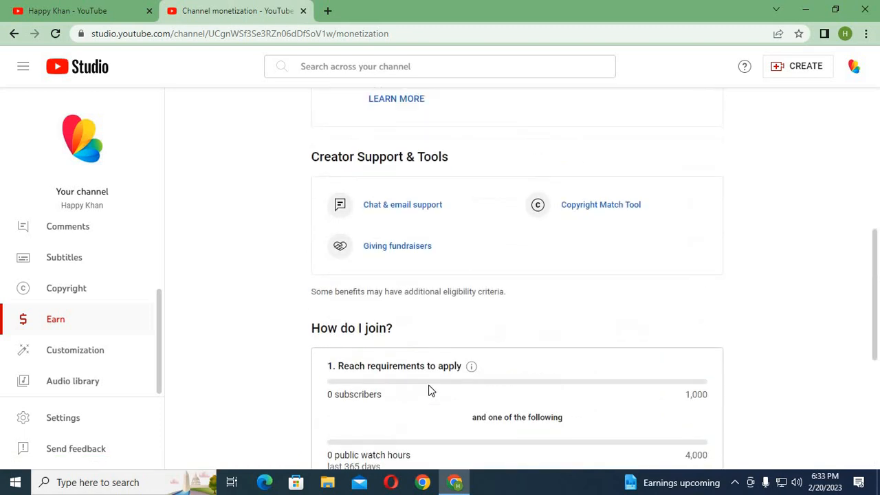
scroll(433, 380, "up", 3)
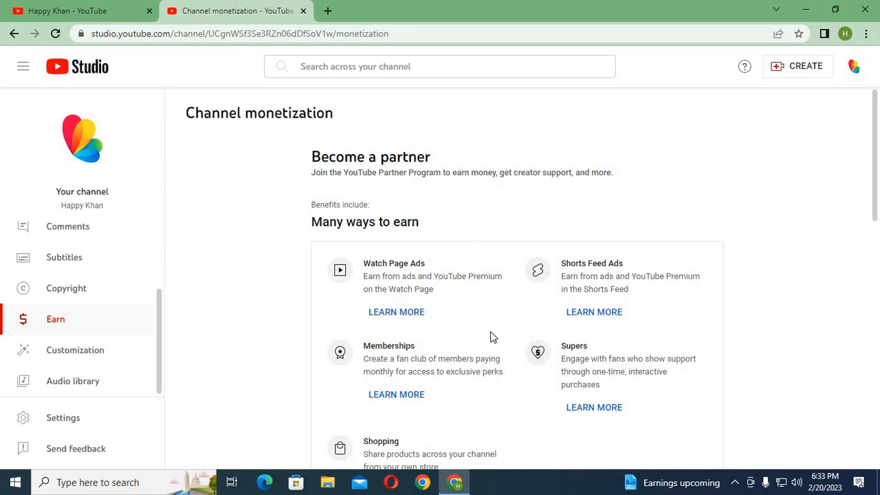
Browse the music tracks in the audio library, and briefly check the general settings
left_click(100, 382)
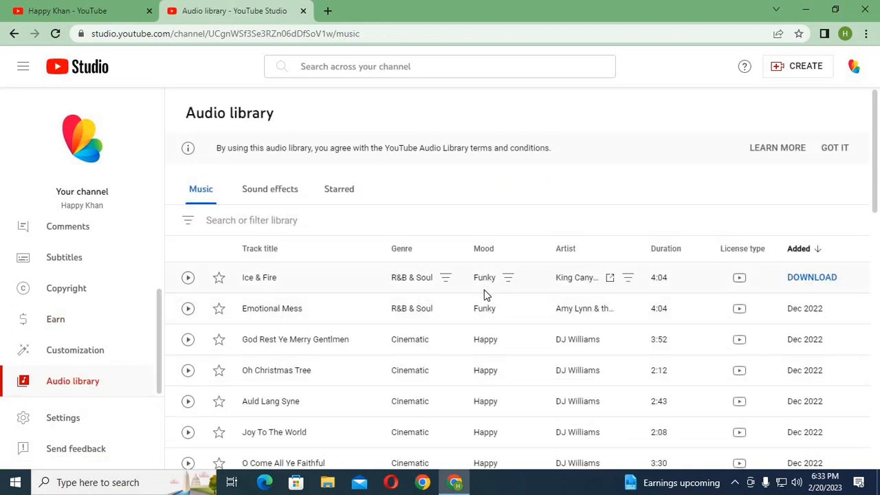
scroll(543, 309, "down", 7)
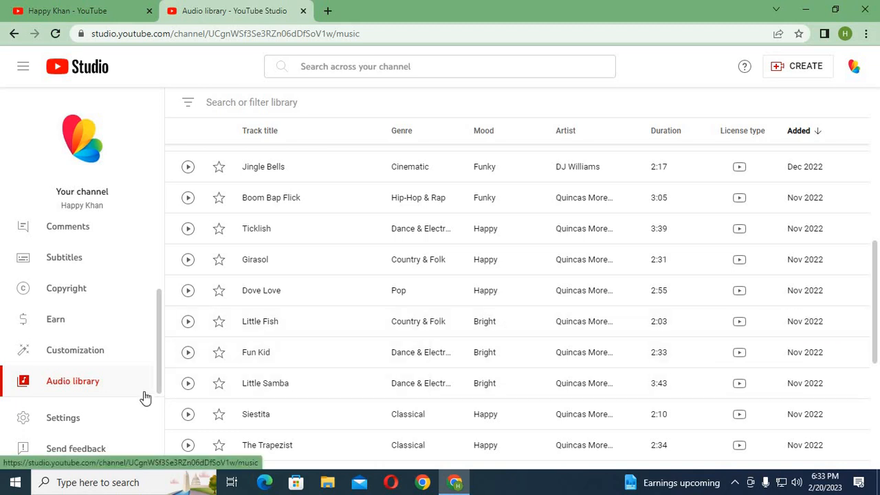
left_click(63, 419)
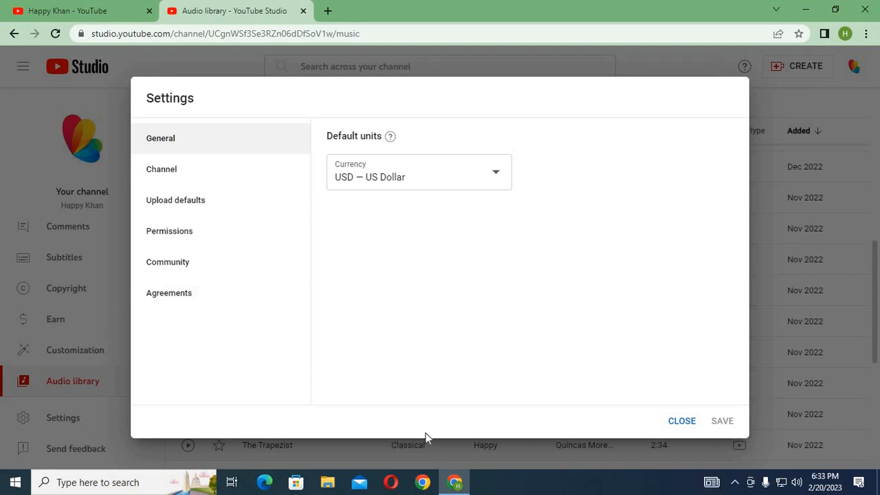
left_click(680, 421)
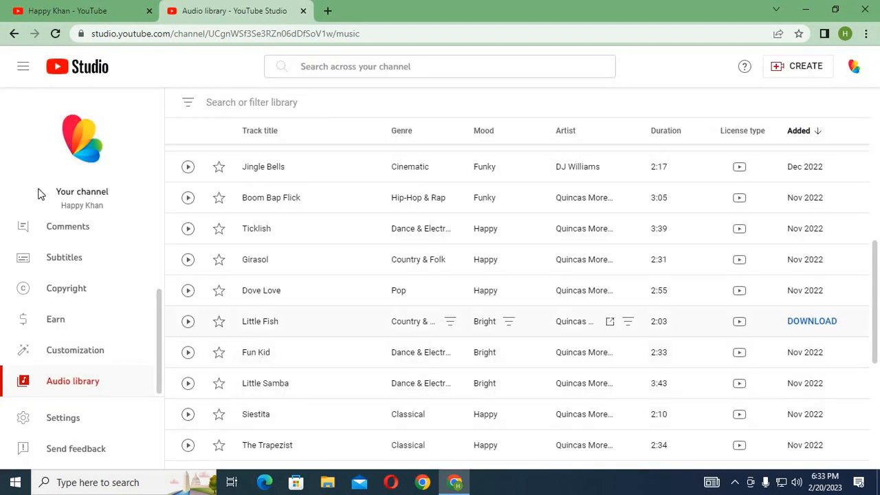
View the channel's comments and mentions, subtitles, and copyright removal requests
left_click(72, 229)
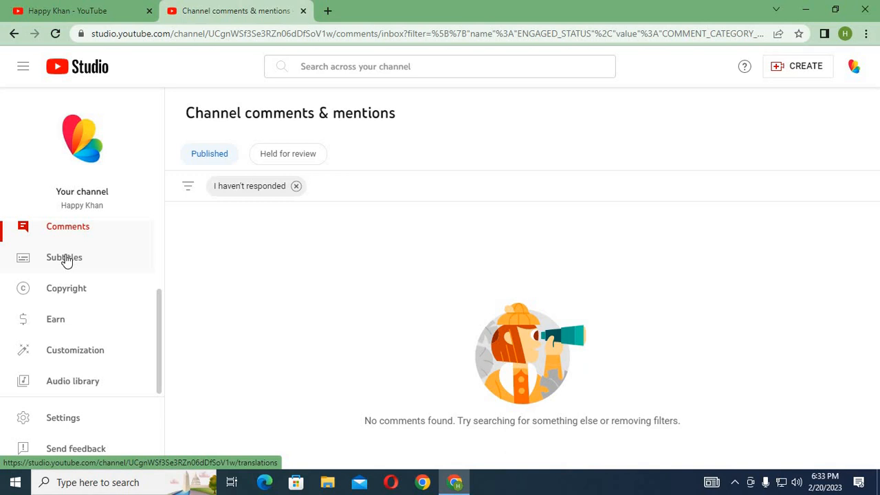
left_click(65, 259)
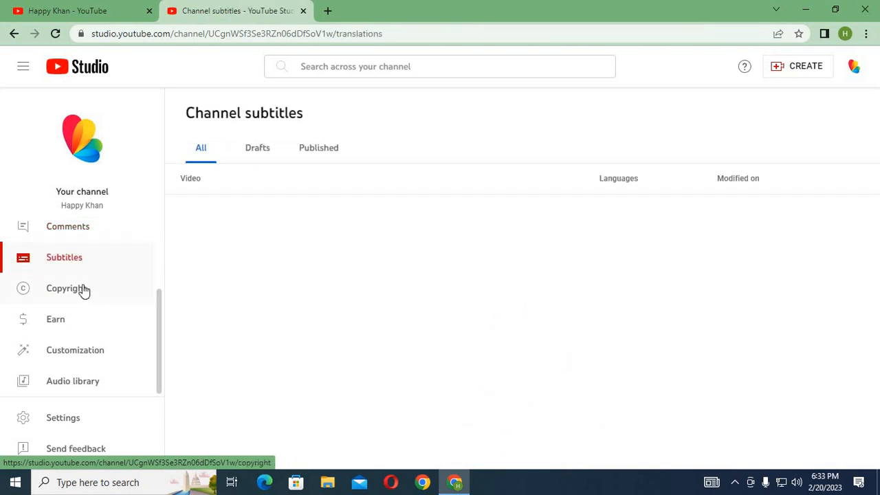
left_click(83, 288)
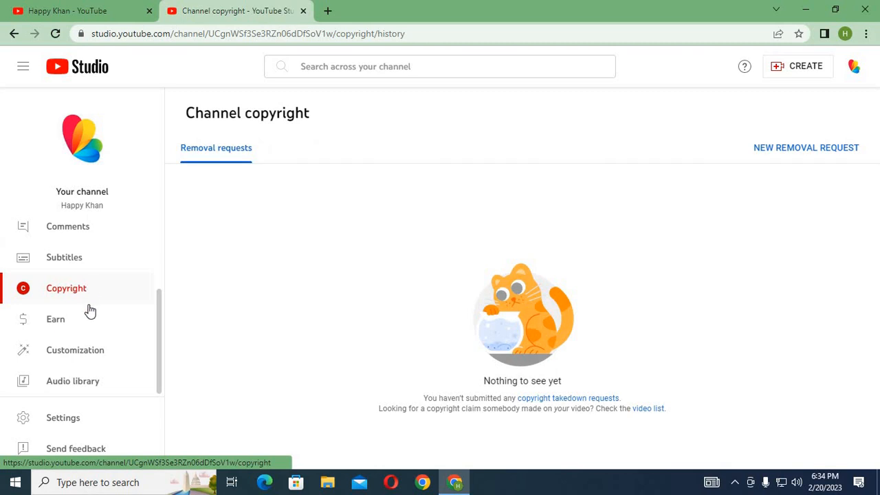
Return to channel customization and review the layout sections and branding images
left_click(85, 354)
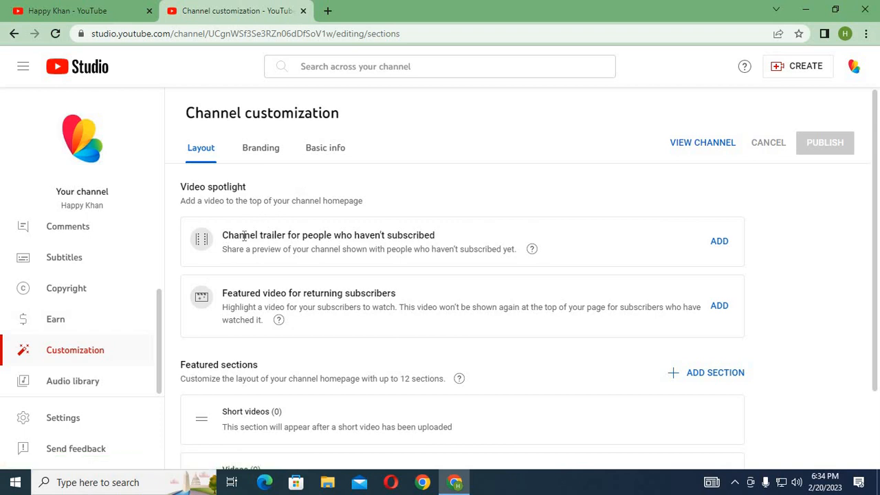
scroll(261, 306, "down", 2)
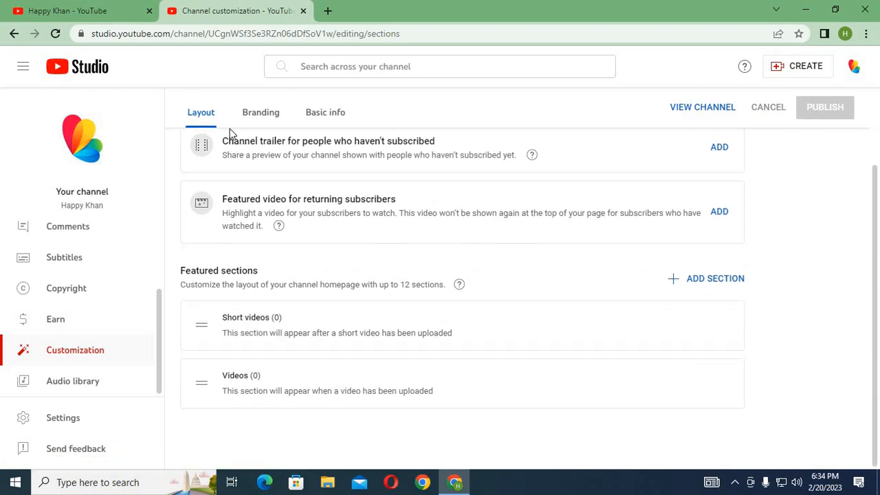
left_click(260, 118)
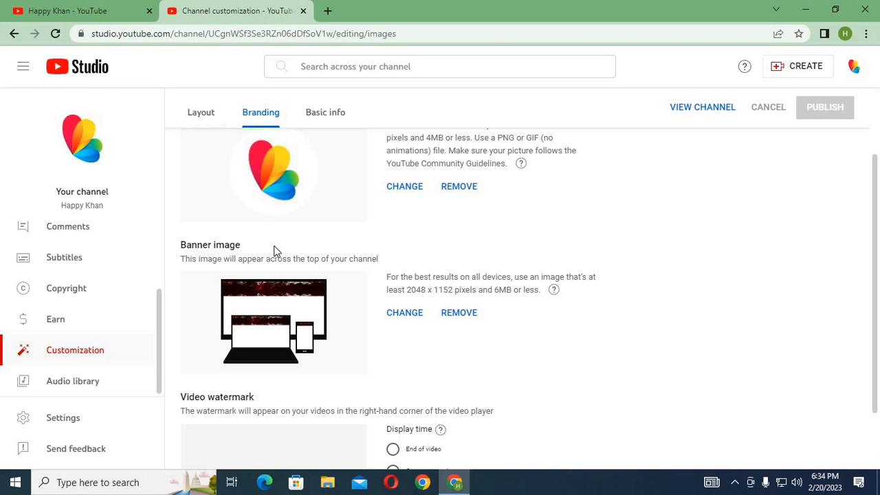
scroll(275, 252, "up", 2)
Review the channel's basic info, including name, handle, description, channel URL, links and contact info
left_click(320, 150)
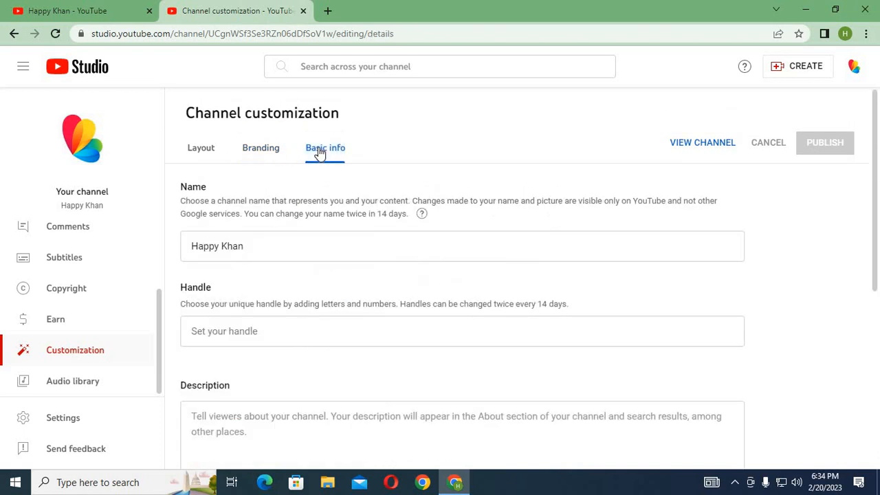
scroll(283, 334, "down", 4)
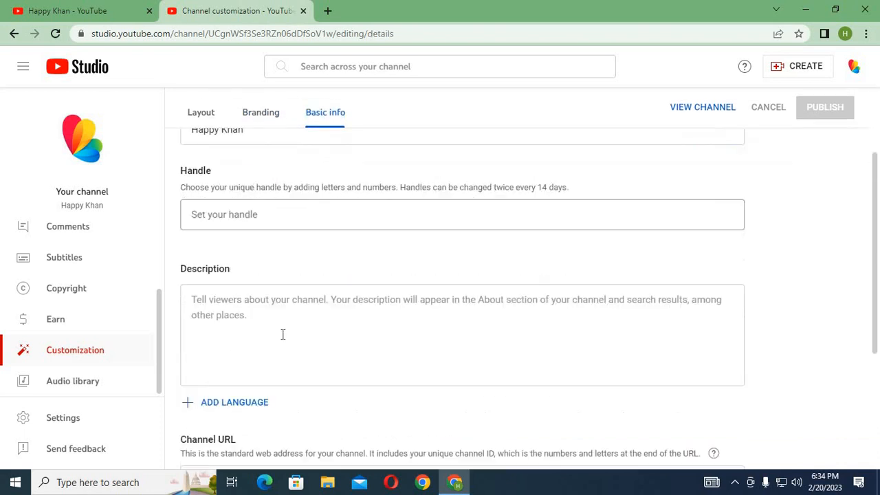
scroll(283, 329, "up", 2)
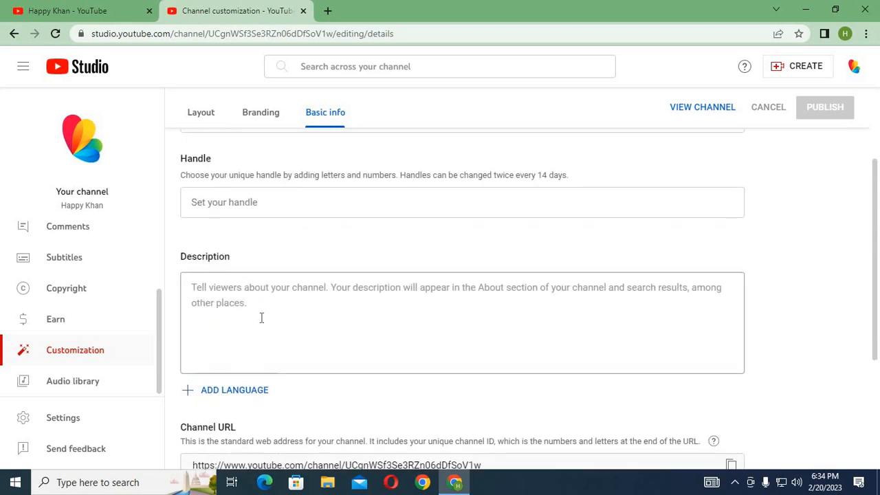
scroll(263, 319, "down", 2)
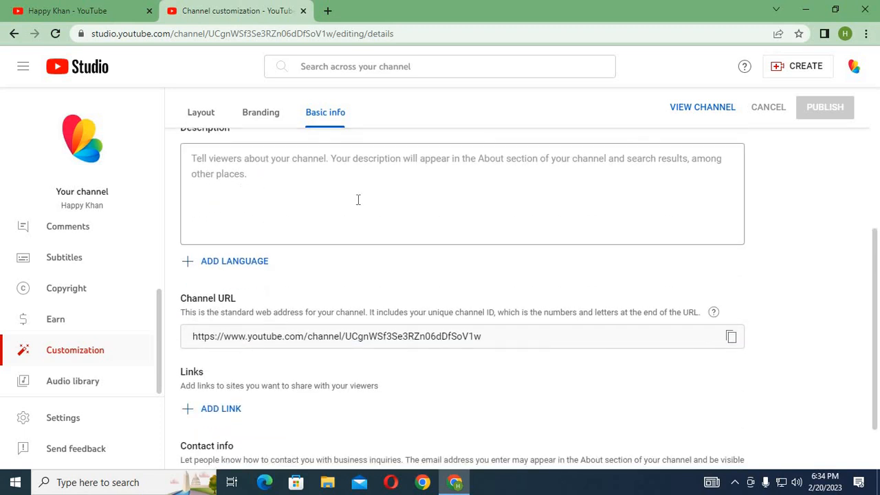
scroll(313, 285, "down", 1)
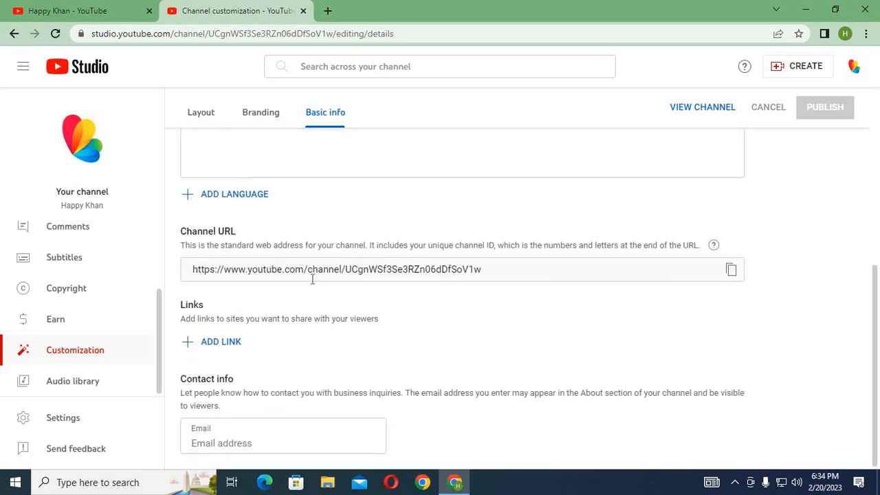